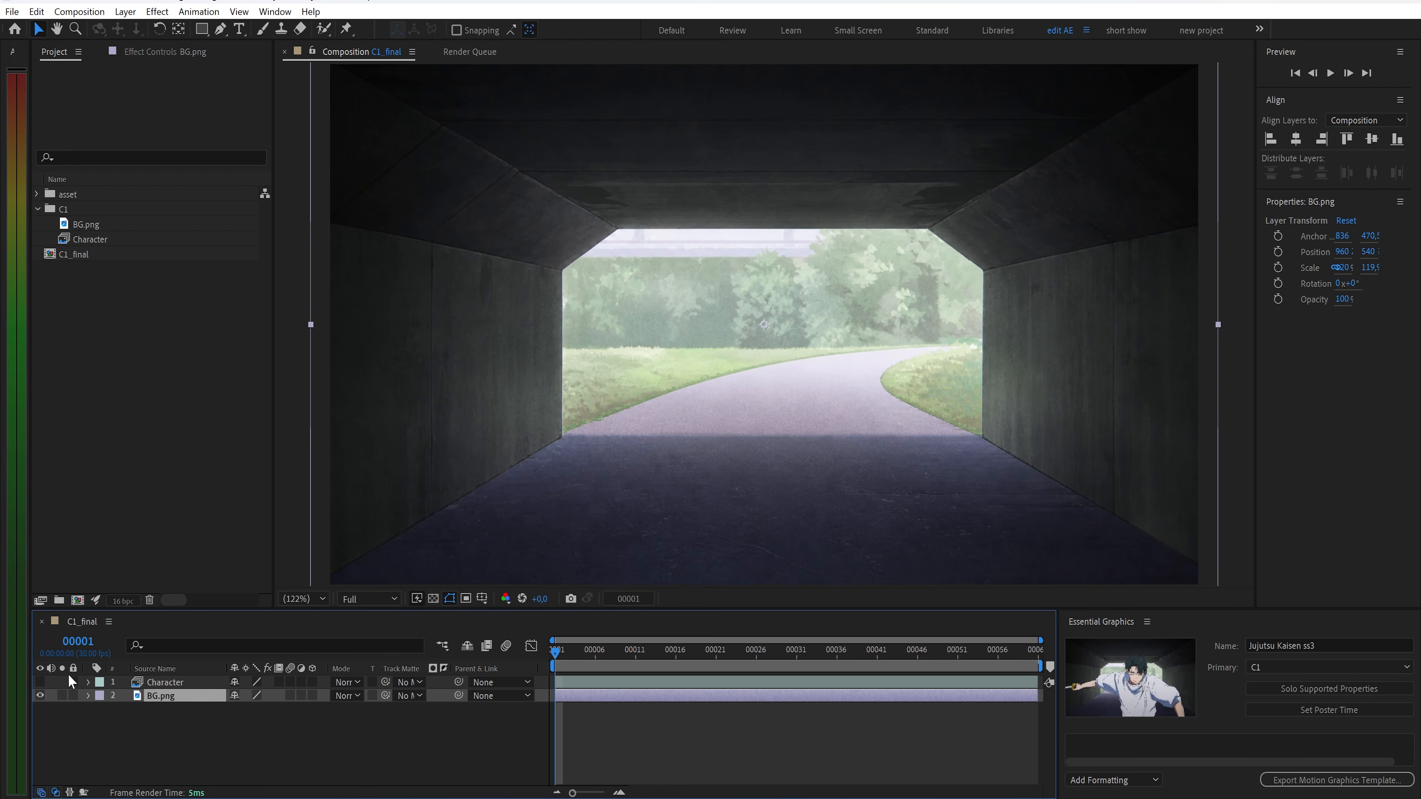
Show the Character layer and animate the BG.png scale with a starting keyframe at frame 1 and 125% at frame 17
click(39, 682)
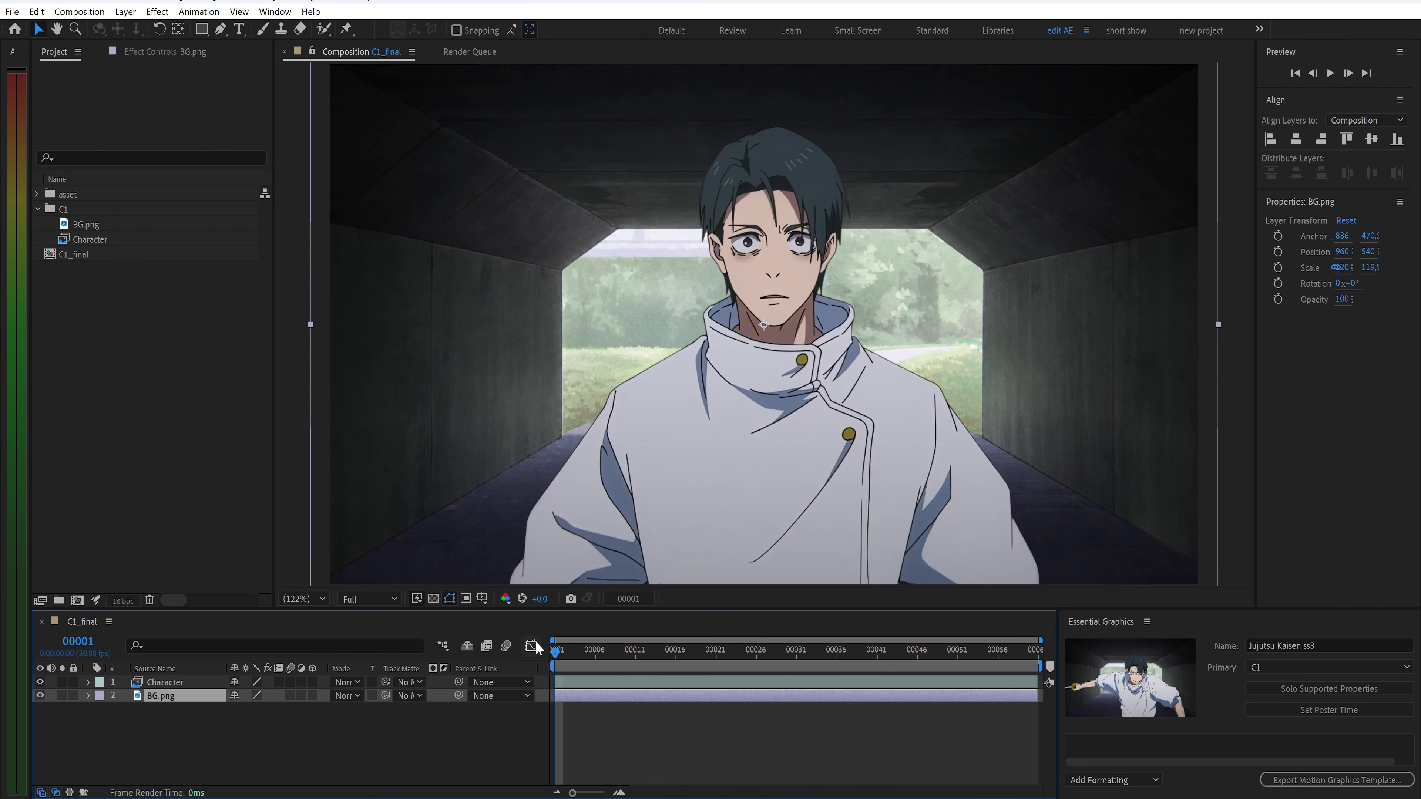
key(space)
key(s)
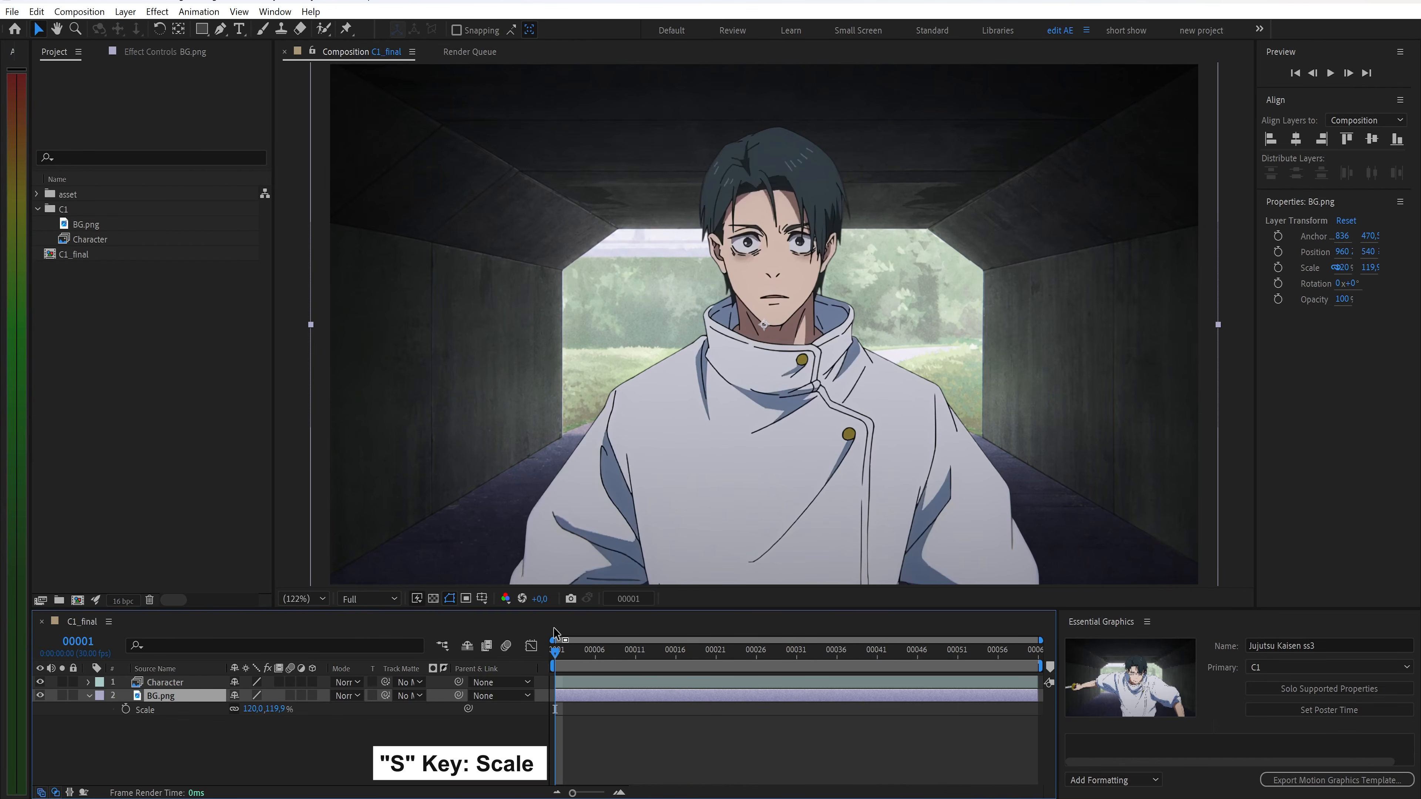
click(126, 709)
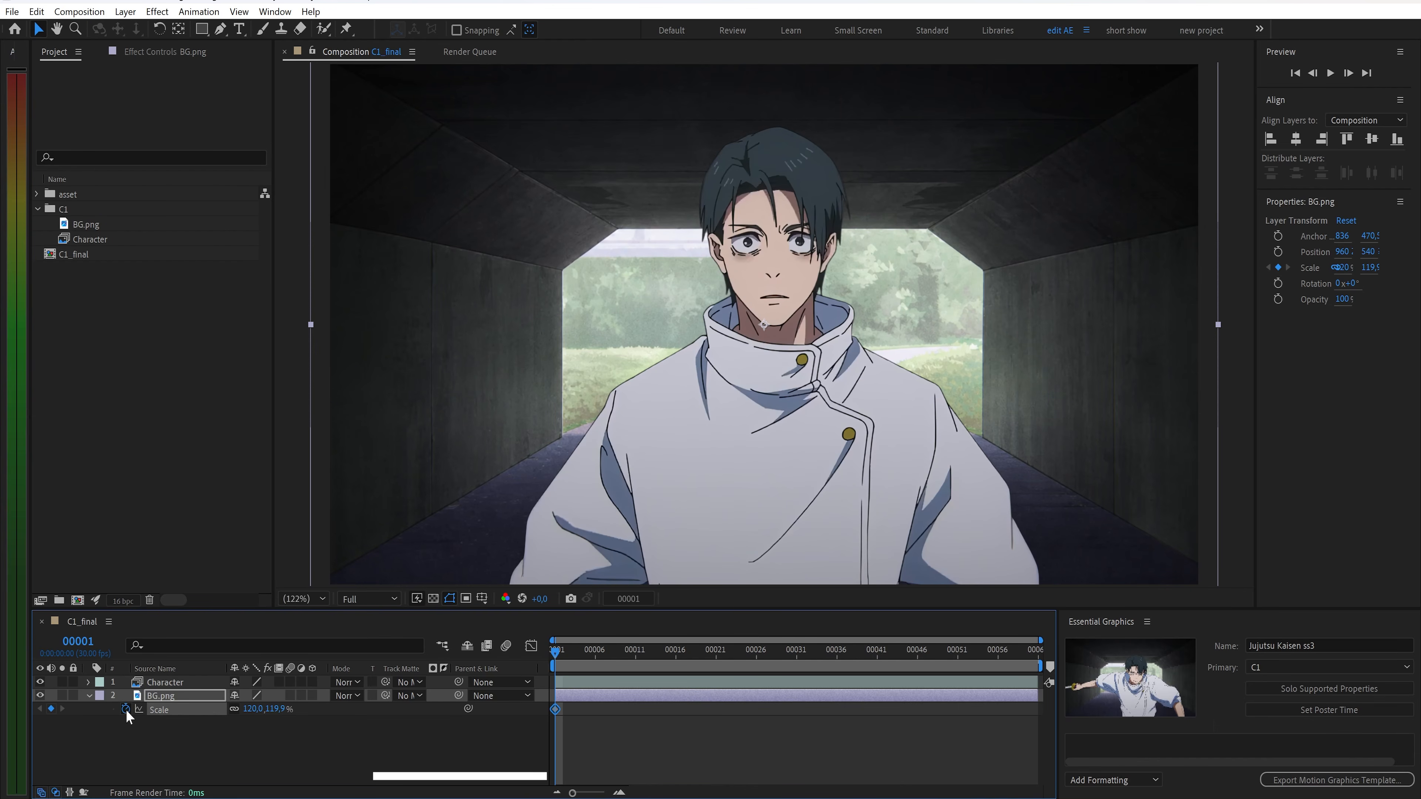
drag(668, 652, 683, 659)
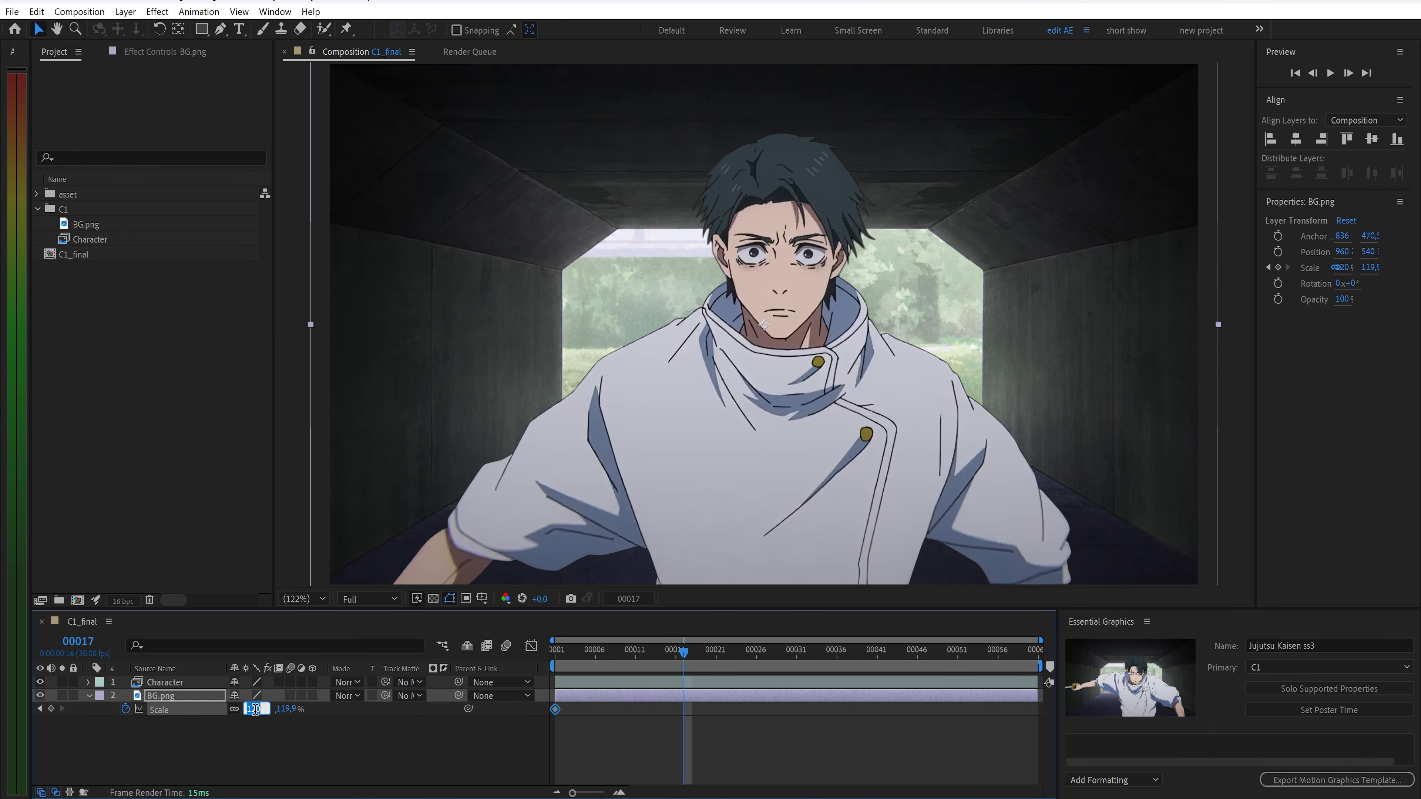
text(125)
key(Return)
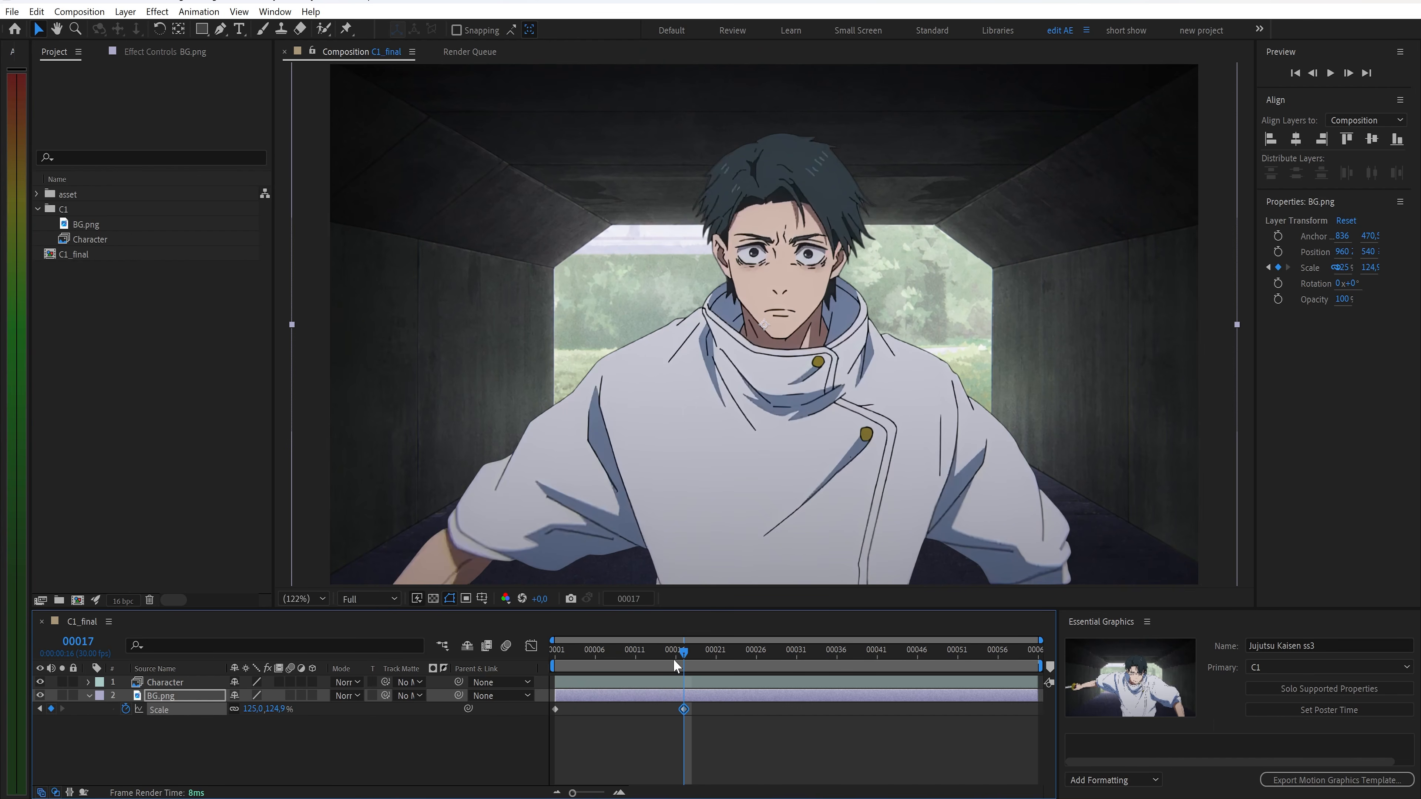
Hold the BG.png scale with a keyframe at frame 20, then set it to 116% at frame 60
click(703, 659)
drag(703, 658, 709, 659)
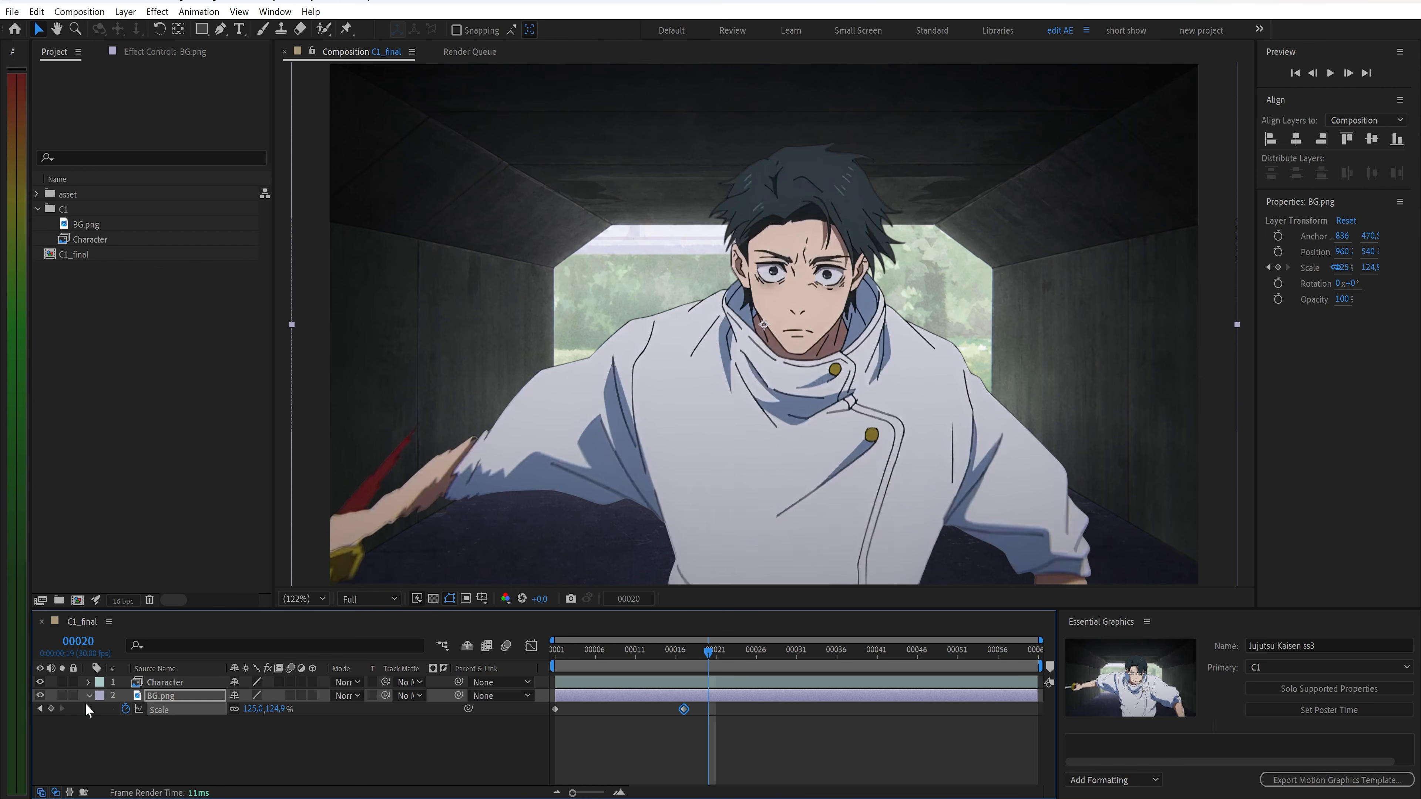
drag(711, 657, 1035, 666)
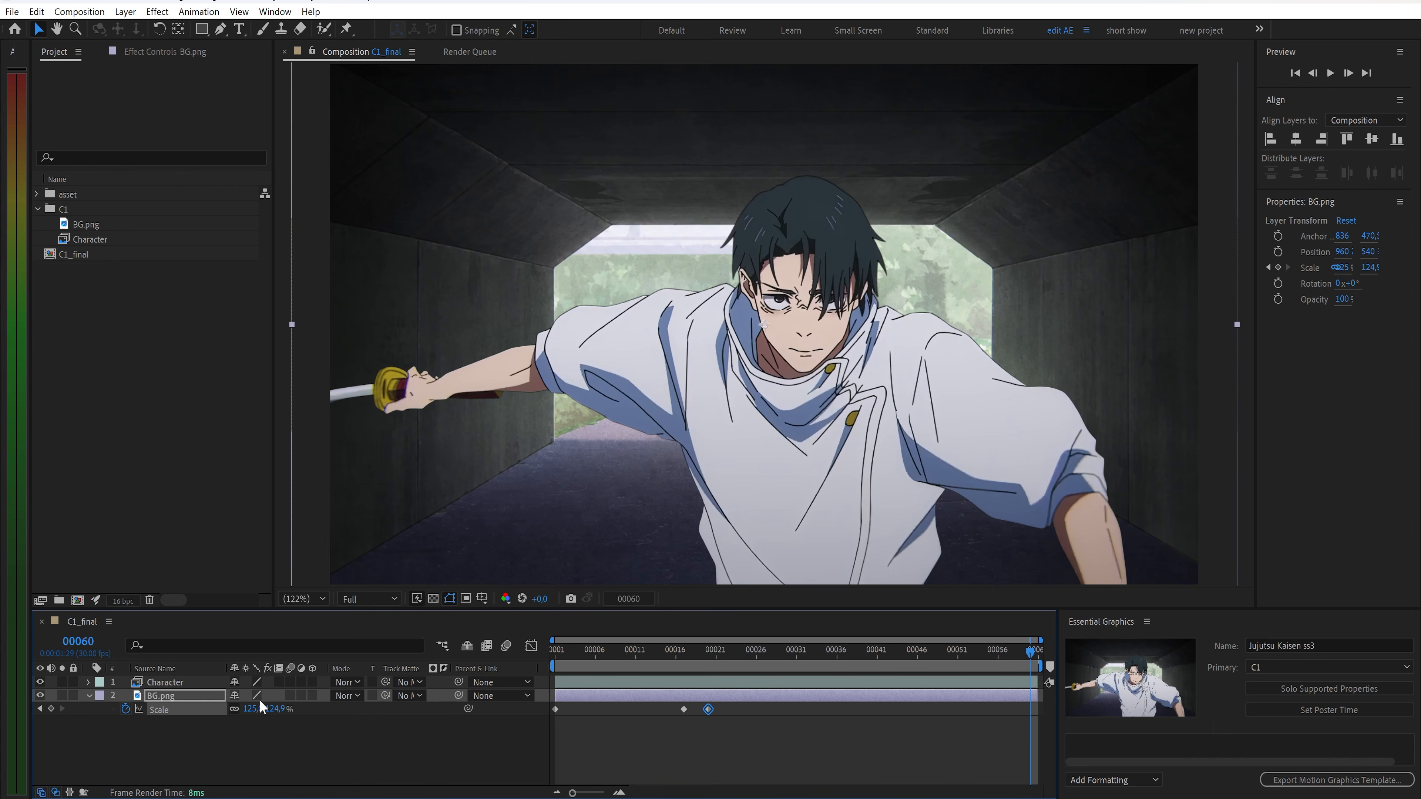
text(116)
key(Return)
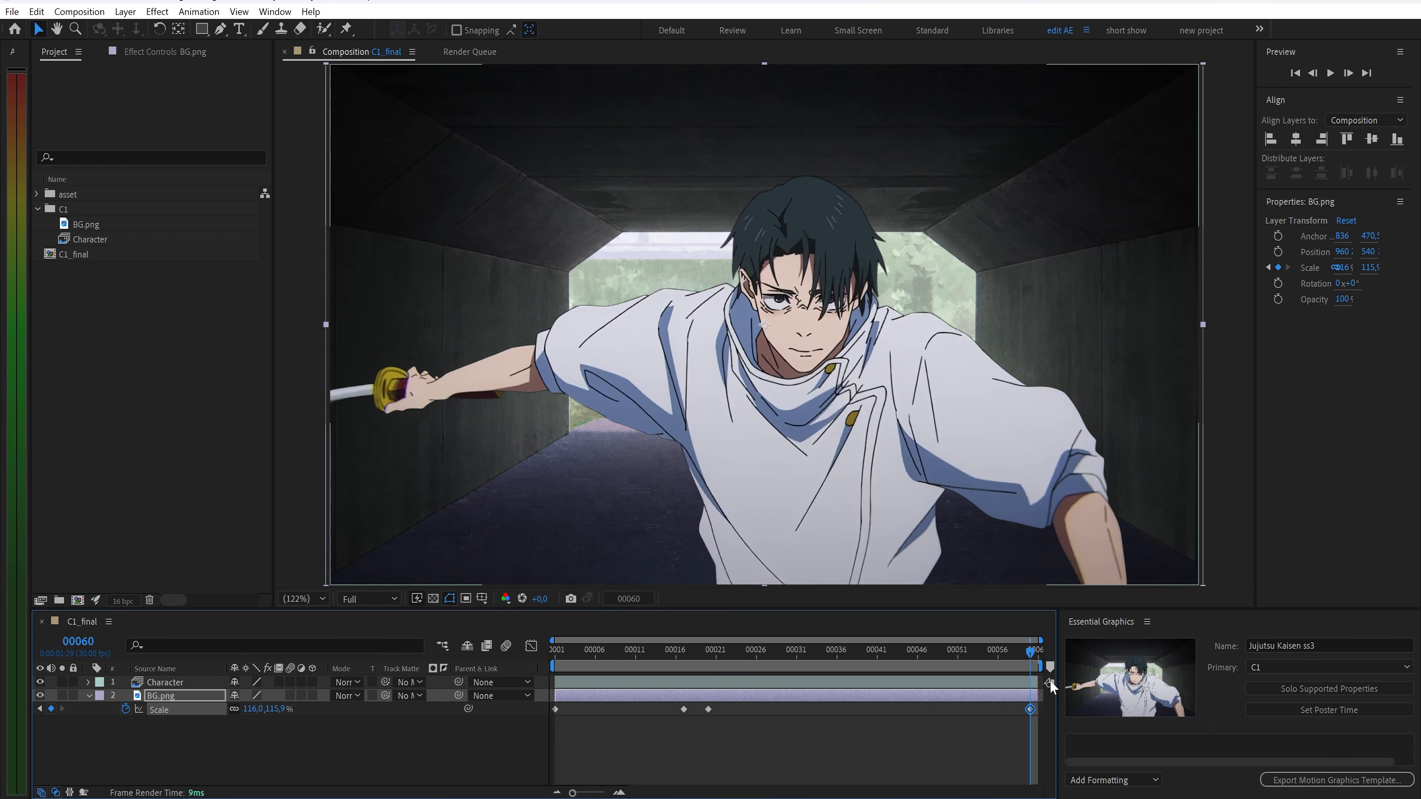
Apply Easy Ease to all scale keyframes of BG.png
drag(1028, 651, 695, 682)
key(F2)
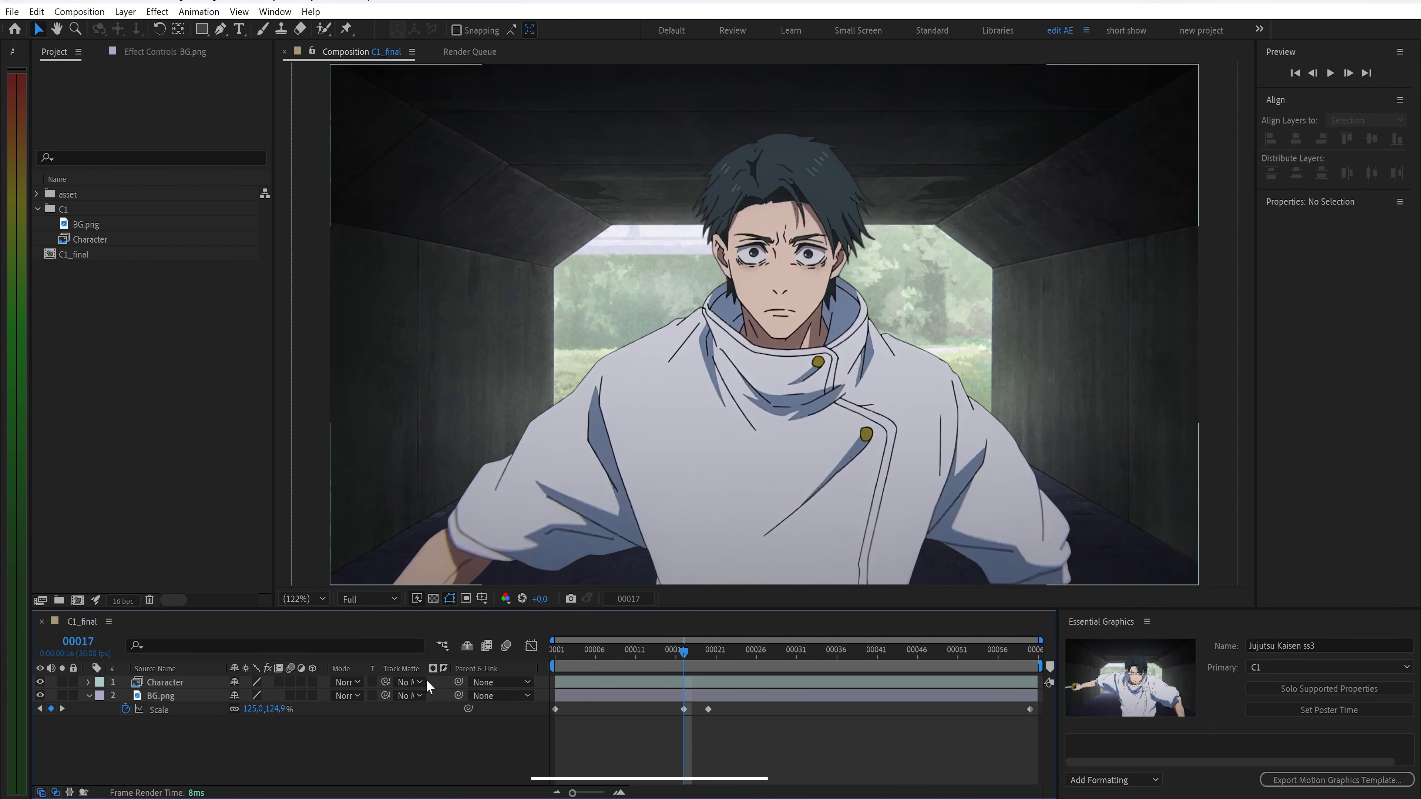
click(176, 712)
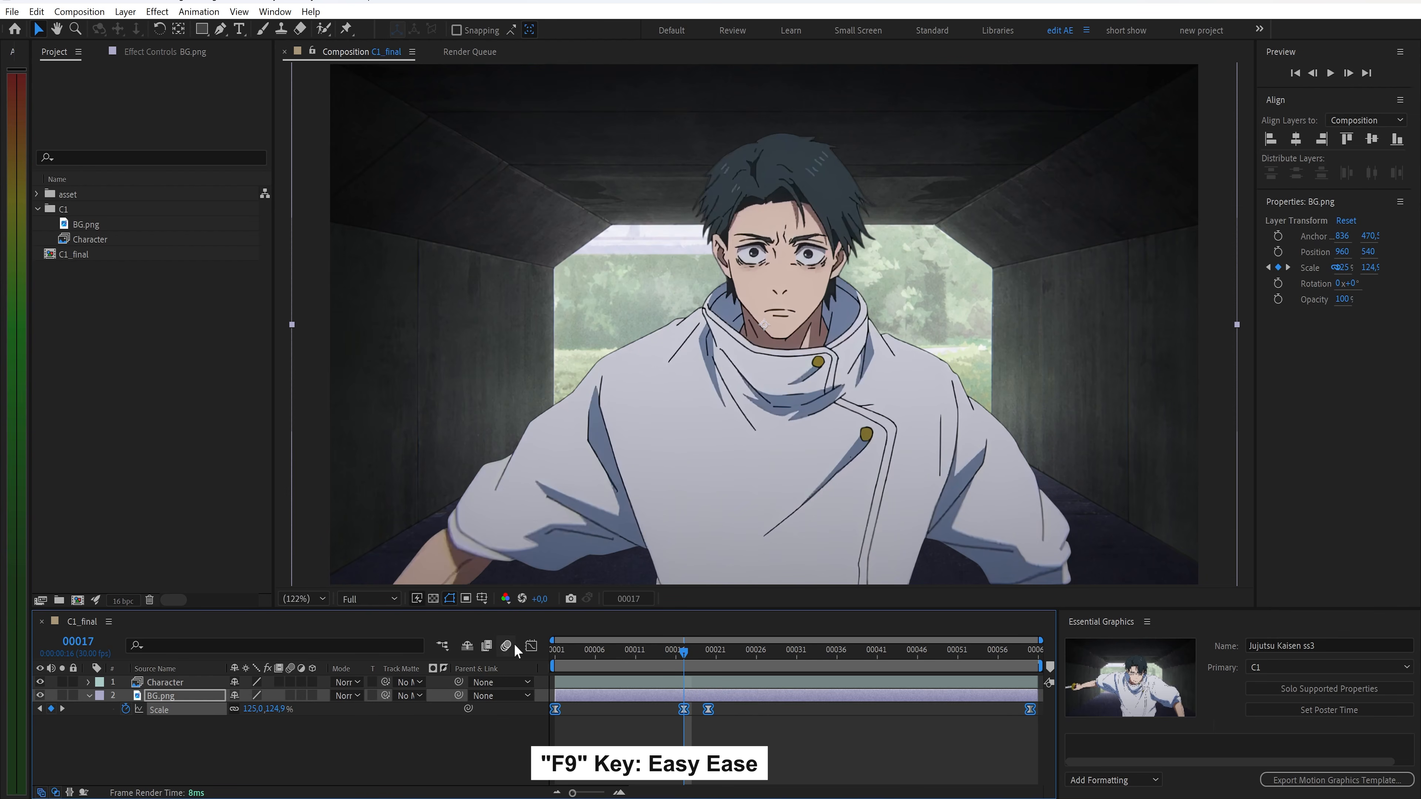
Reshape the BG.png scale speed graph so speed peaks just before frame 17 and again right after frame 20, easing out towards frame 60
click(531, 647)
click(555, 725)
drag(576, 725, 675, 737)
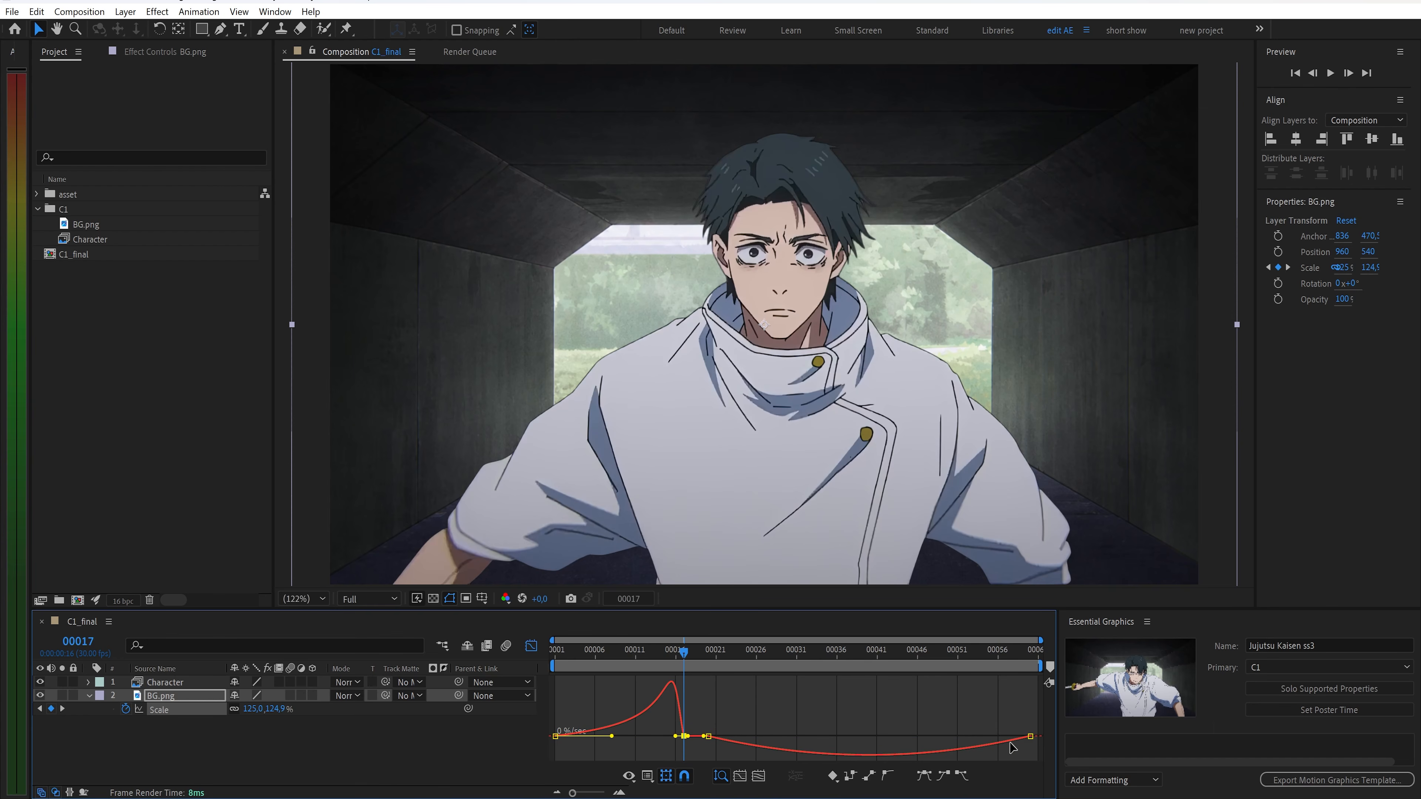
drag(977, 736, 872, 737)
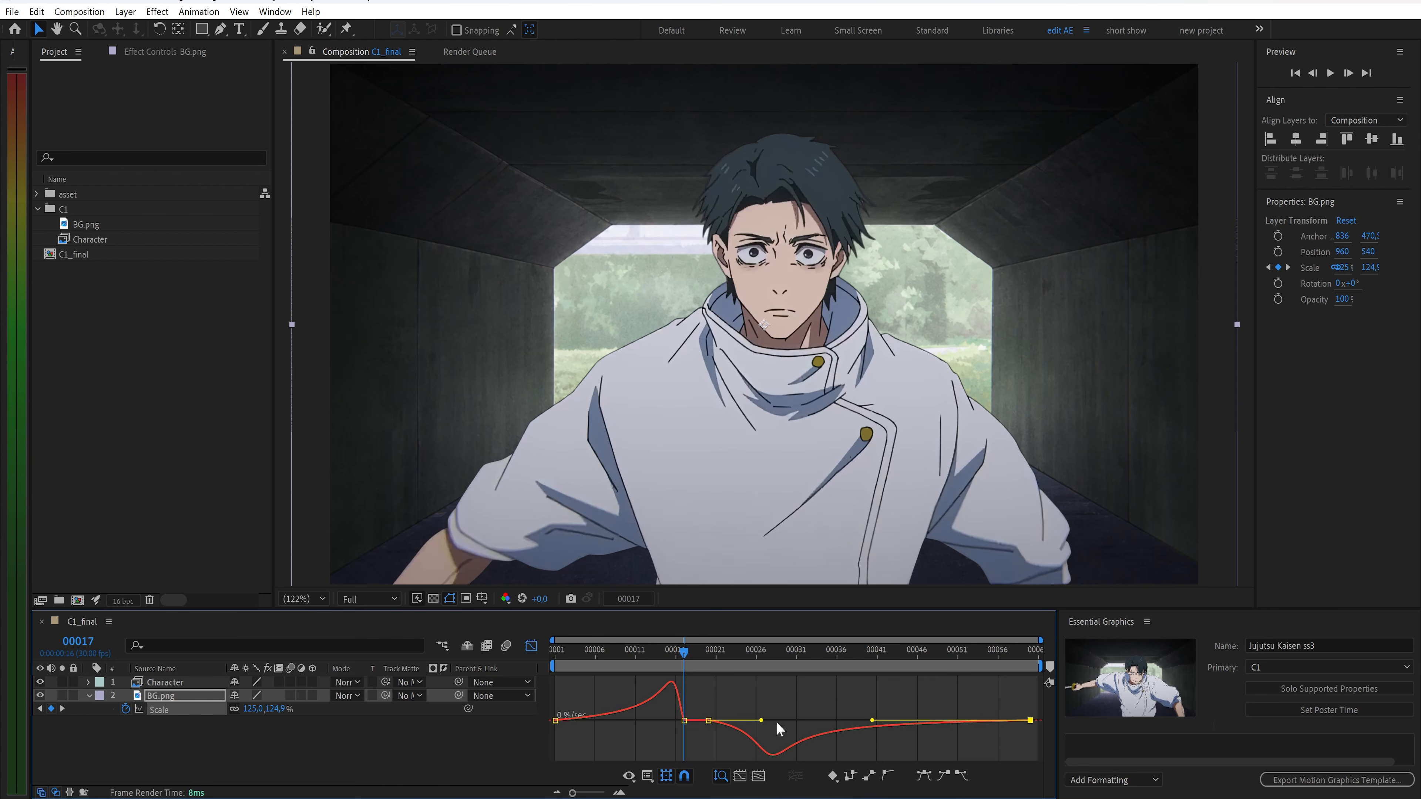
drag(761, 721, 713, 726)
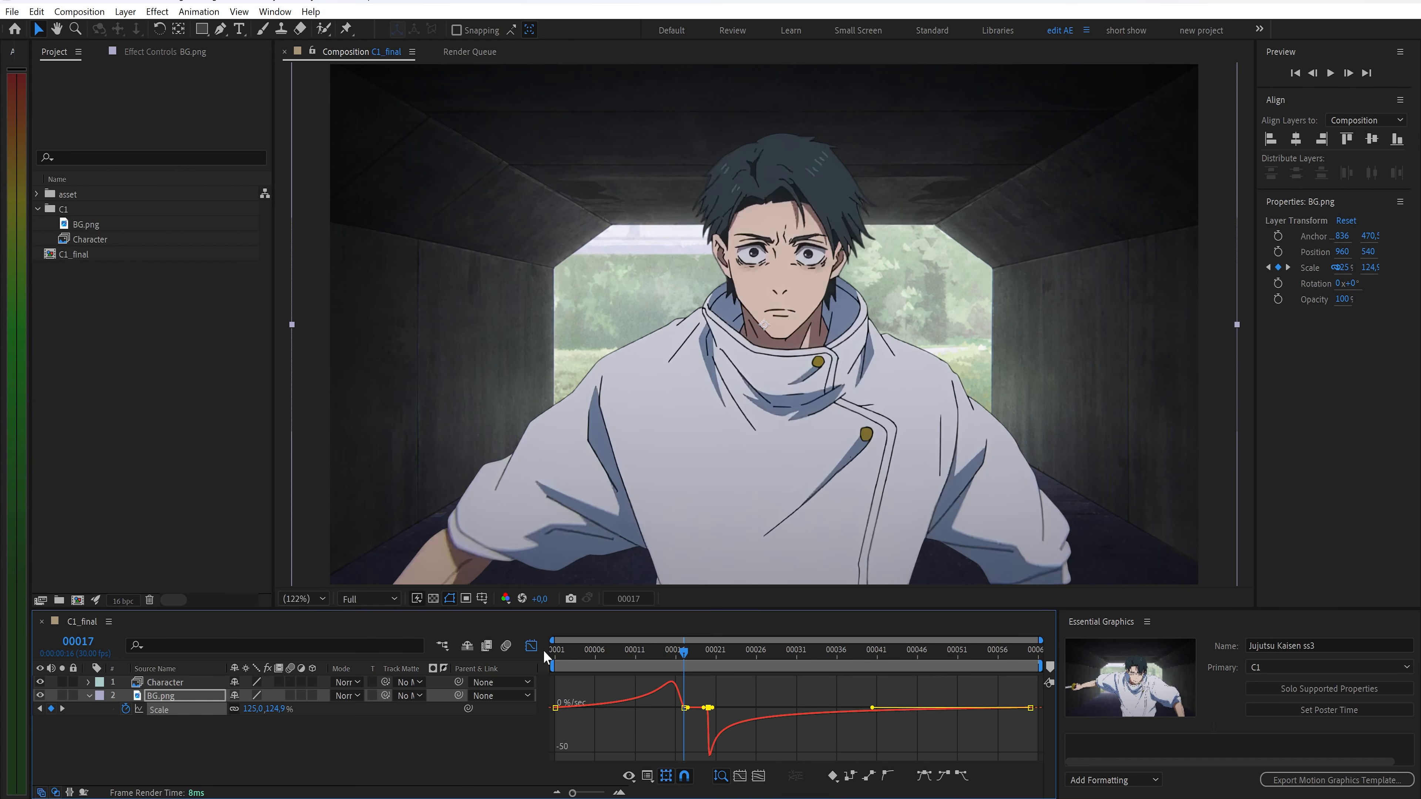
click(532, 649)
key(space)
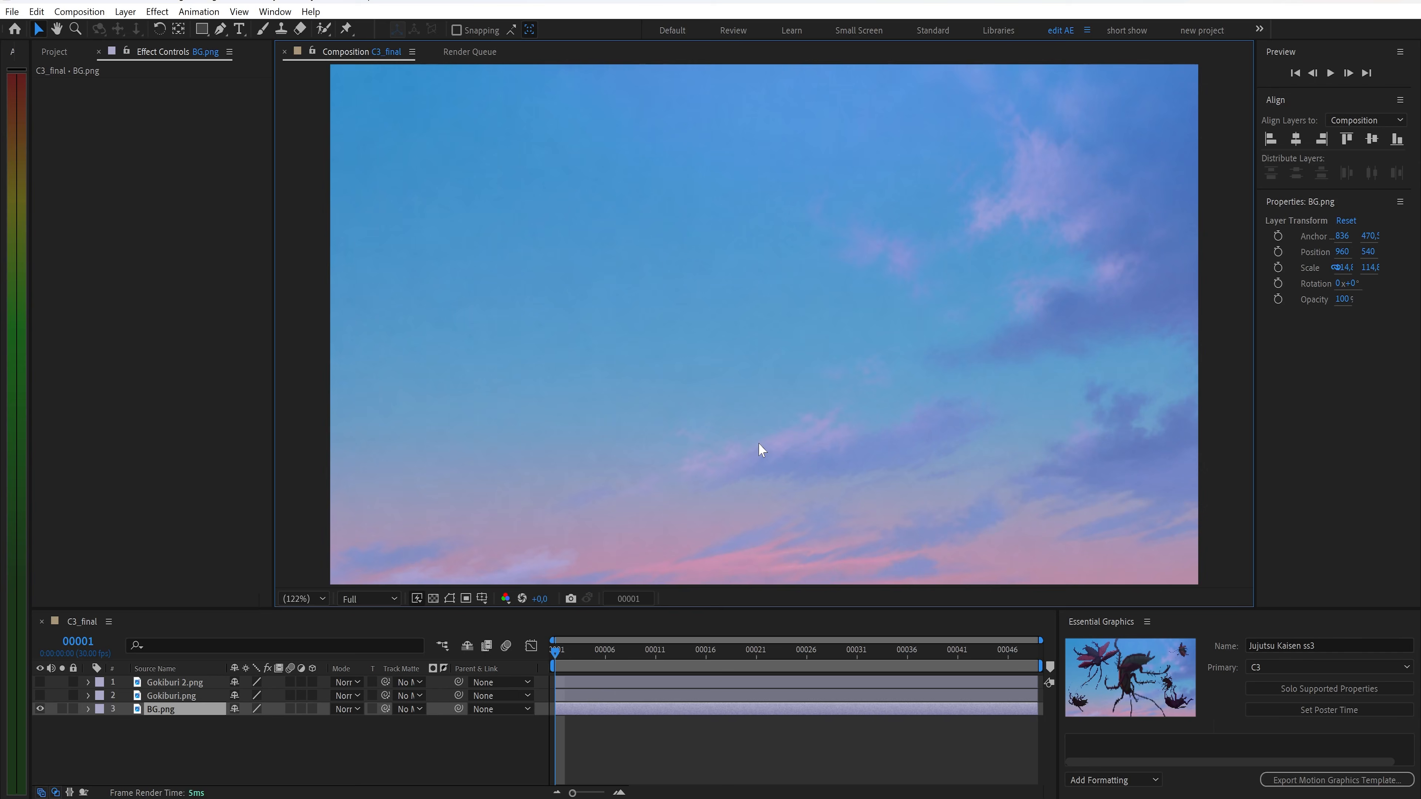
Undo the accidental background move in C3_final and show the Gokiburi.png and Gokiburi 2.png layers
drag(765, 451, 784, 319)
key(ctrl+z)
click(39, 696)
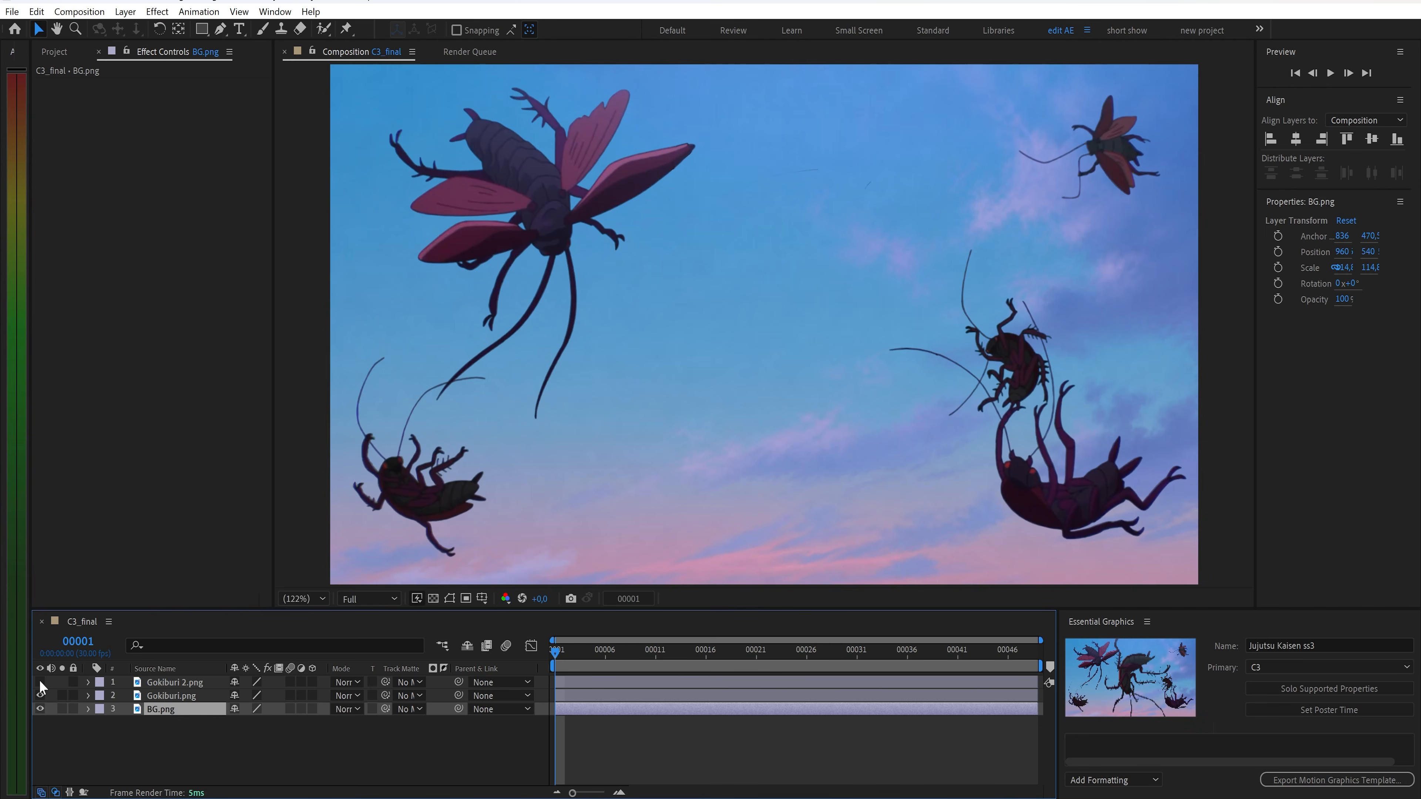
click(40, 681)
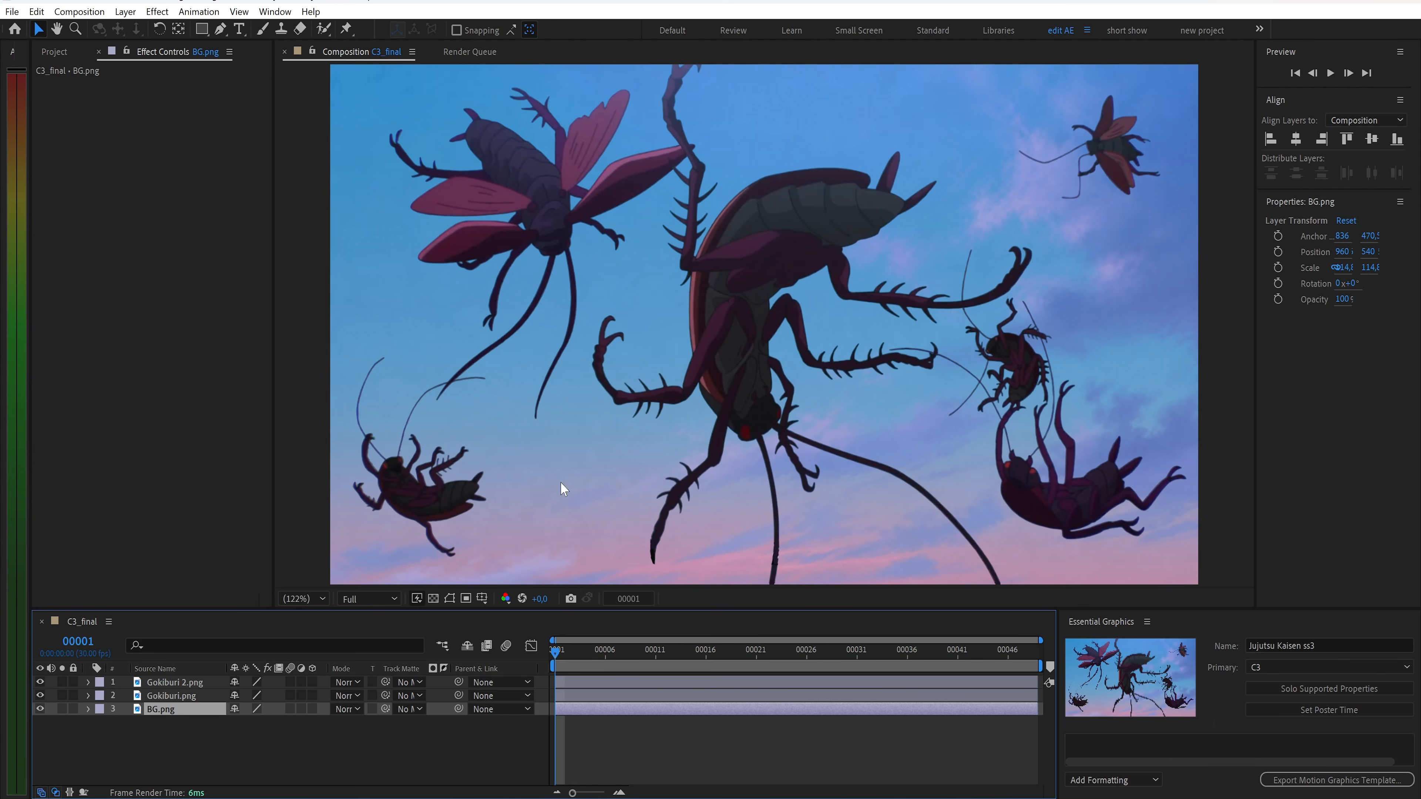
Animate the position of Gokiburi.png from 960, 540 at frame 1 to 935, 520 at frame 48
click(195, 694)
key(p)
click(126, 710)
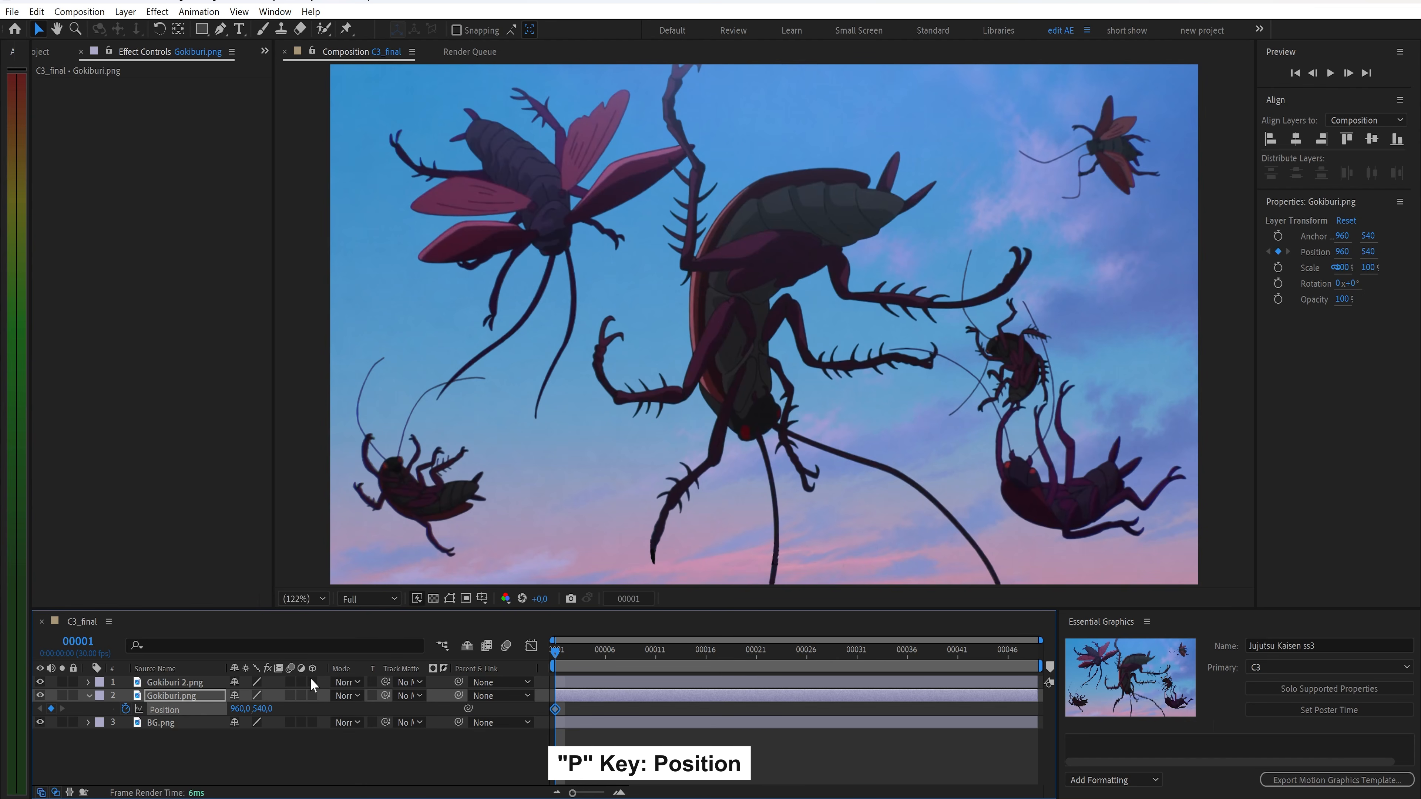
drag(548, 658, 1028, 652)
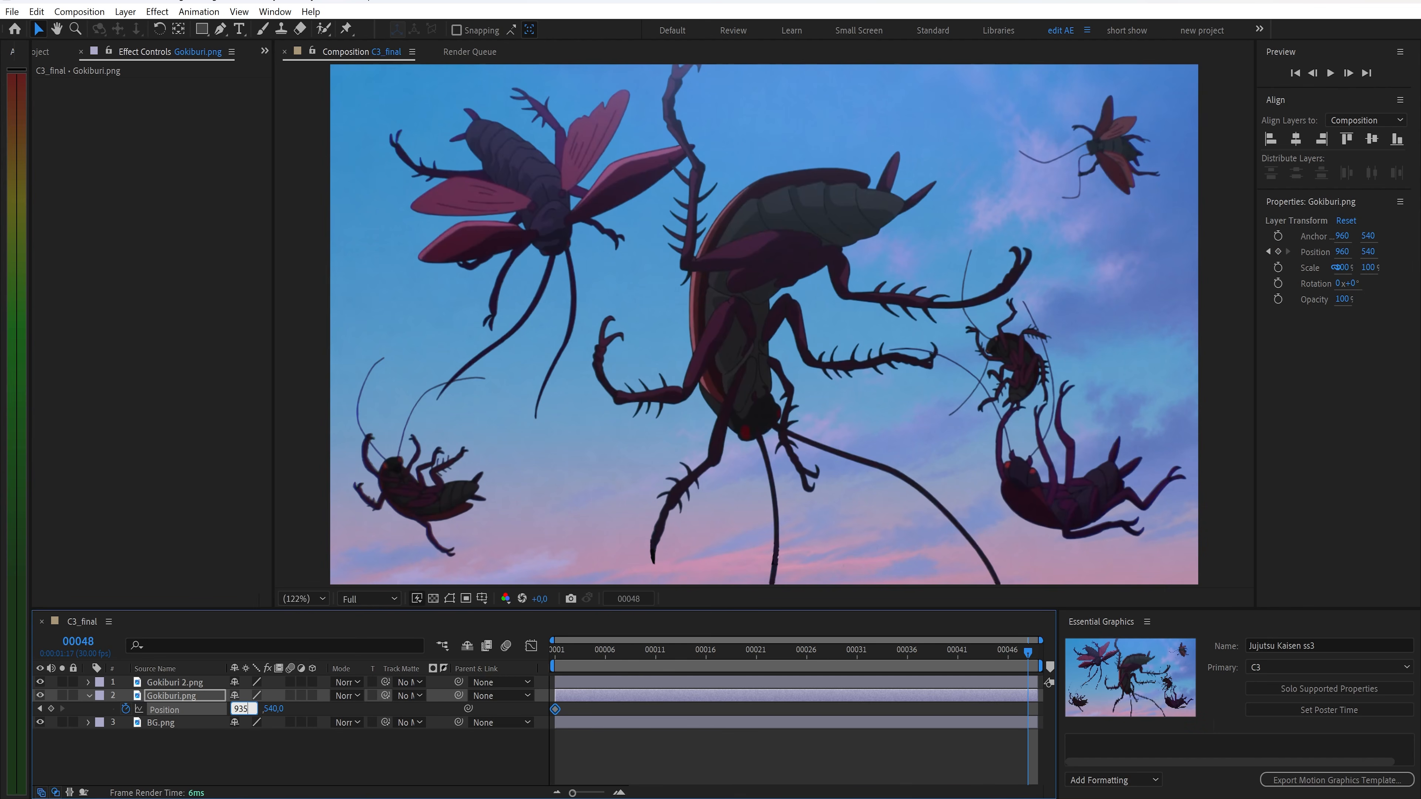
key(Return)
text(520)
key(Return)
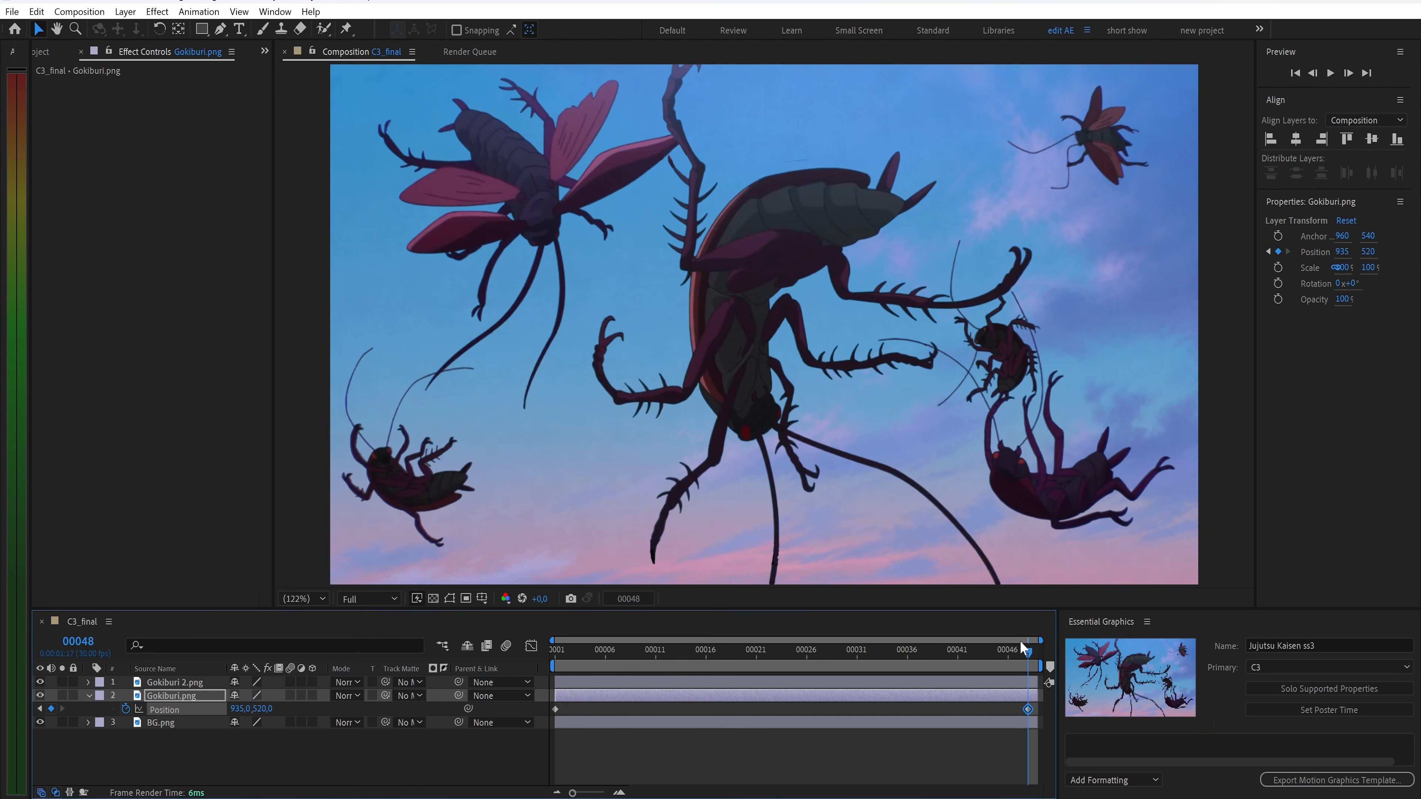
Animate the position of Gokiburi 2.png from 960, 655 at frame 1 to 914, 590 at frame 48 and preview the motion
drag(1022, 649, 541, 651)
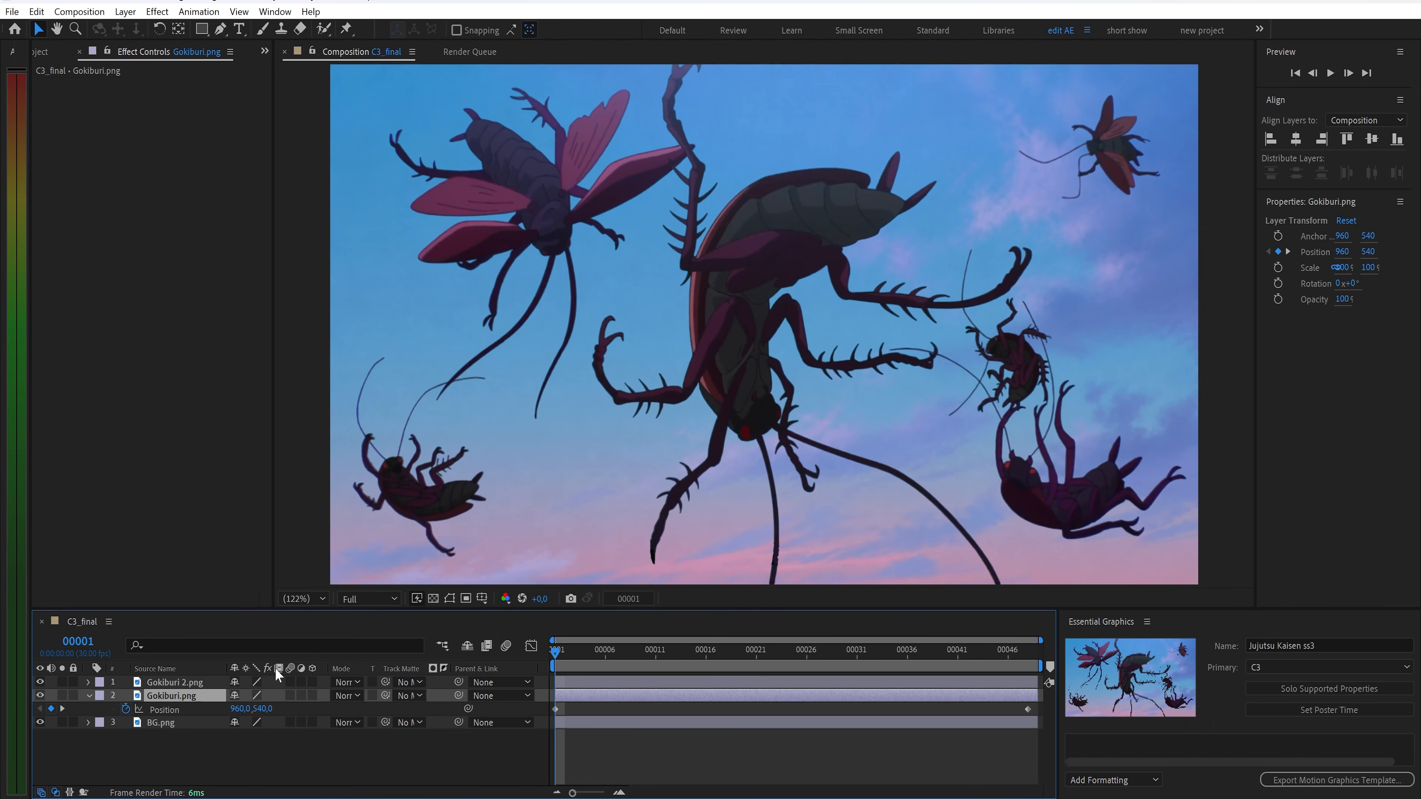
click(194, 684)
key(p)
click(126, 697)
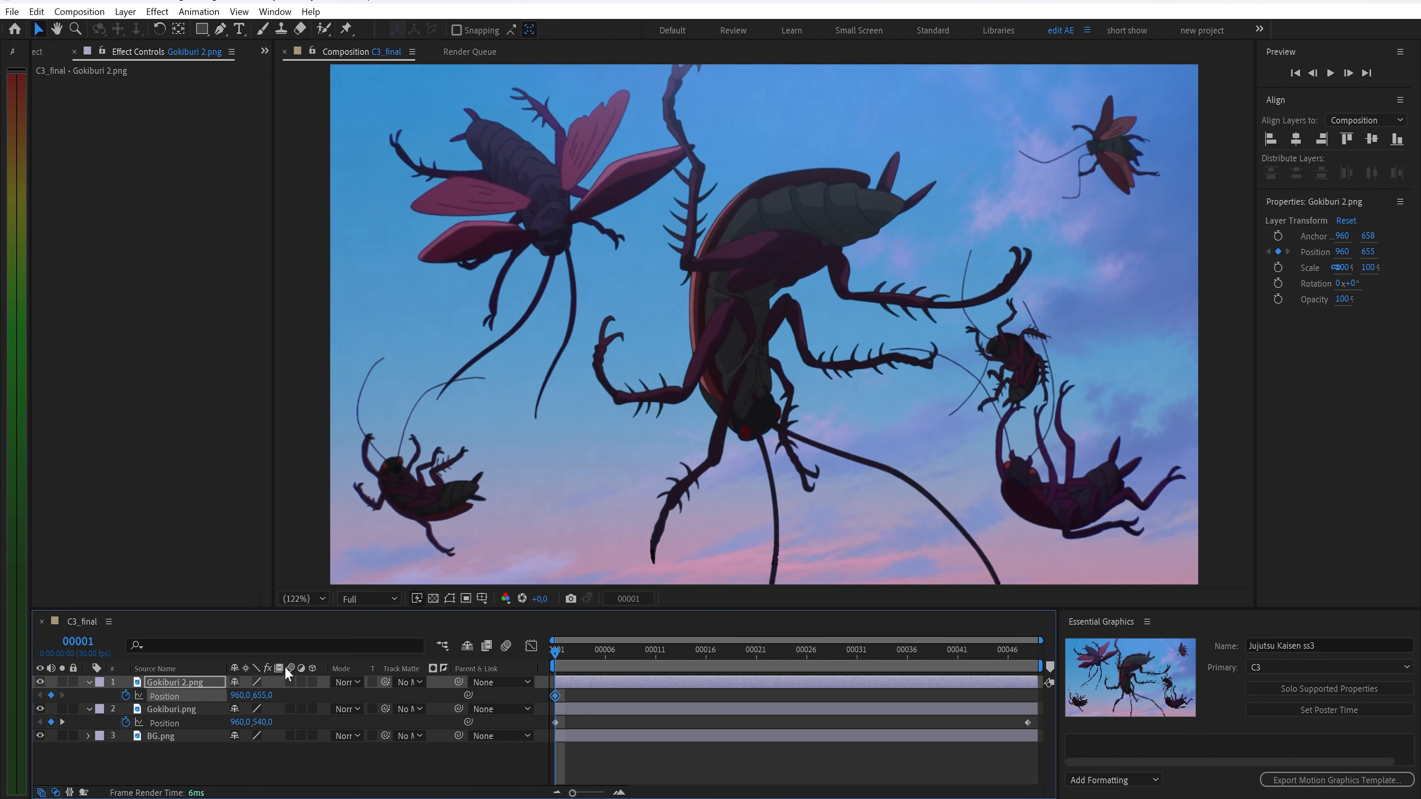
key(space)
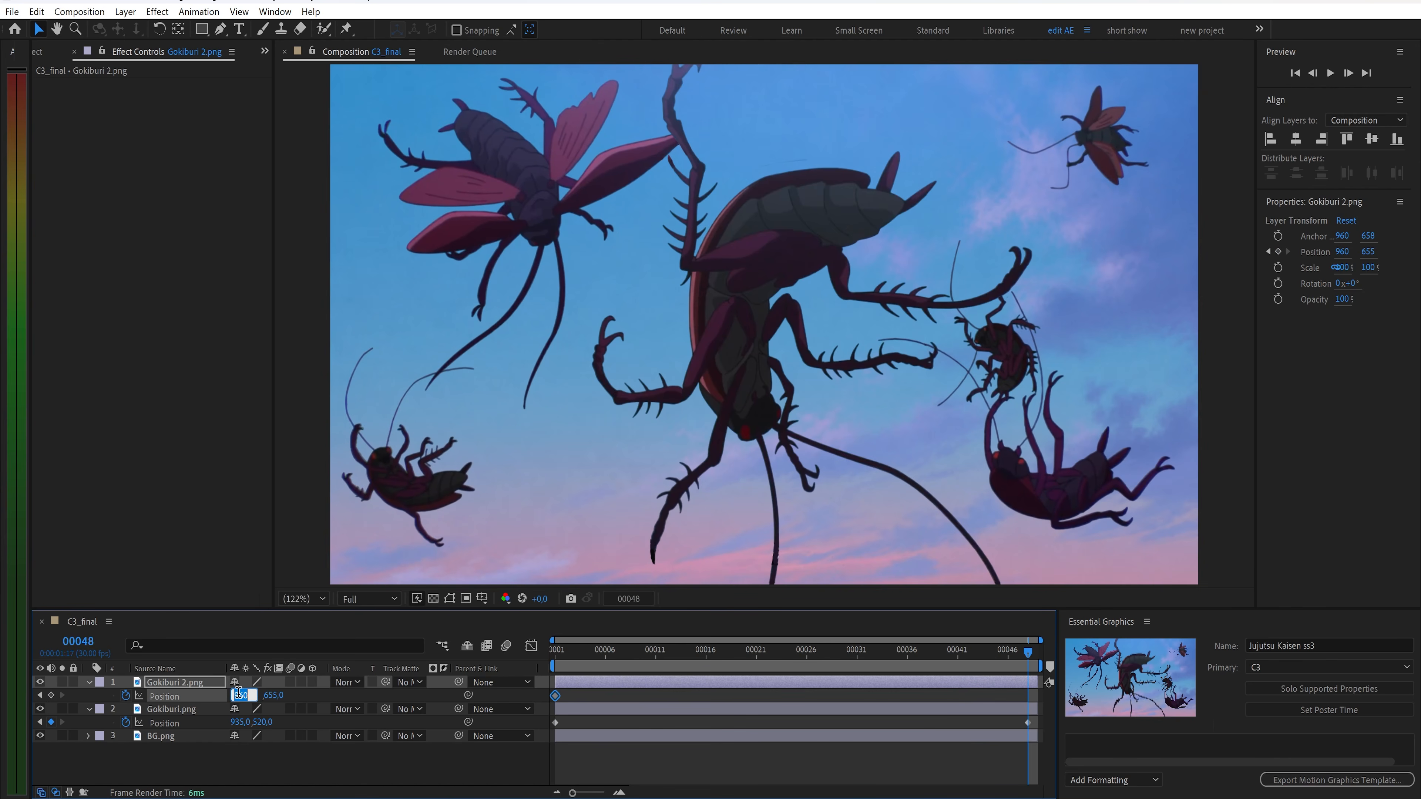
text(914)
key(Return)
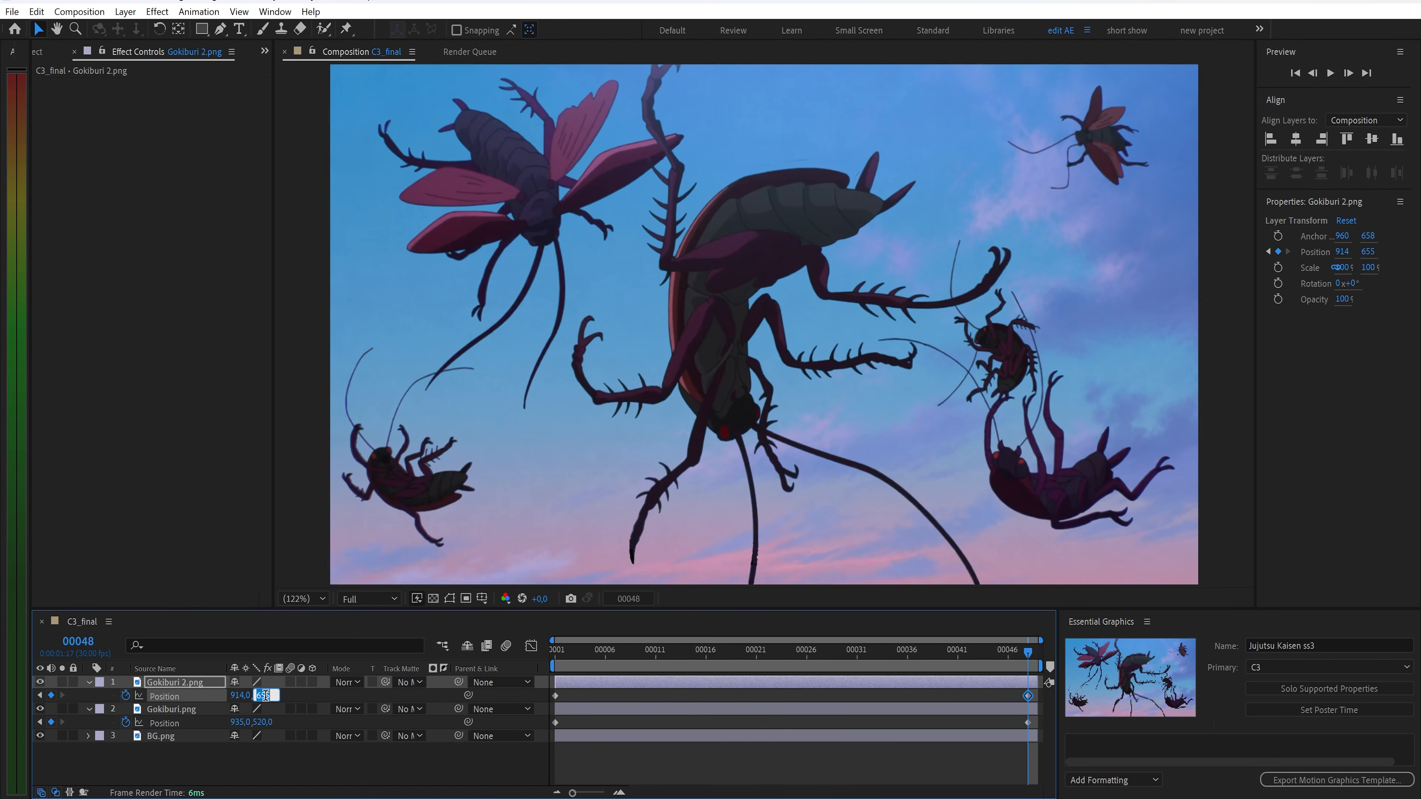
text(590)
key(Return)
drag(1036, 669, 543, 663)
key(space)
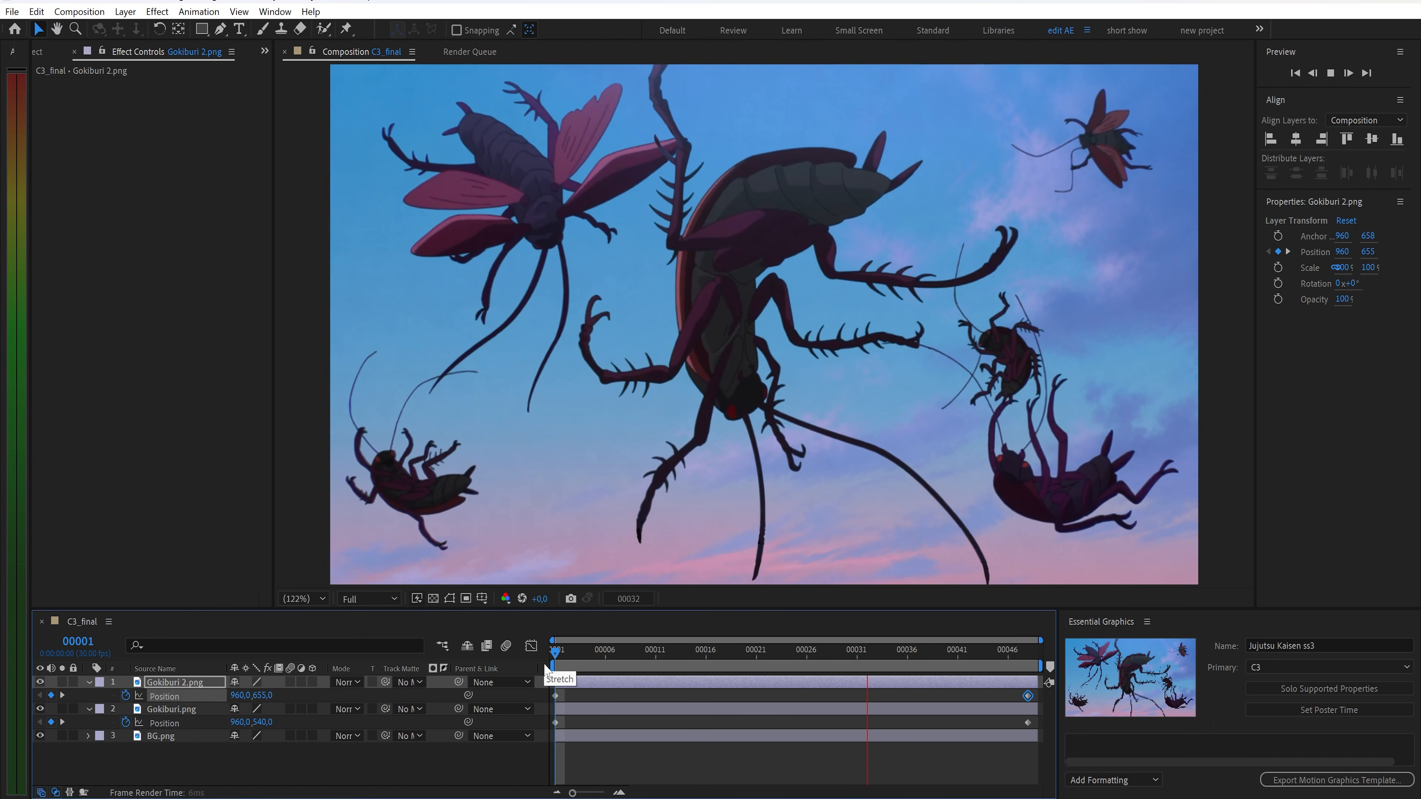
key(space)
Duplicate the Gokiburi 2.png layer and rename the lower copy "color change"
key(ctrl+d)
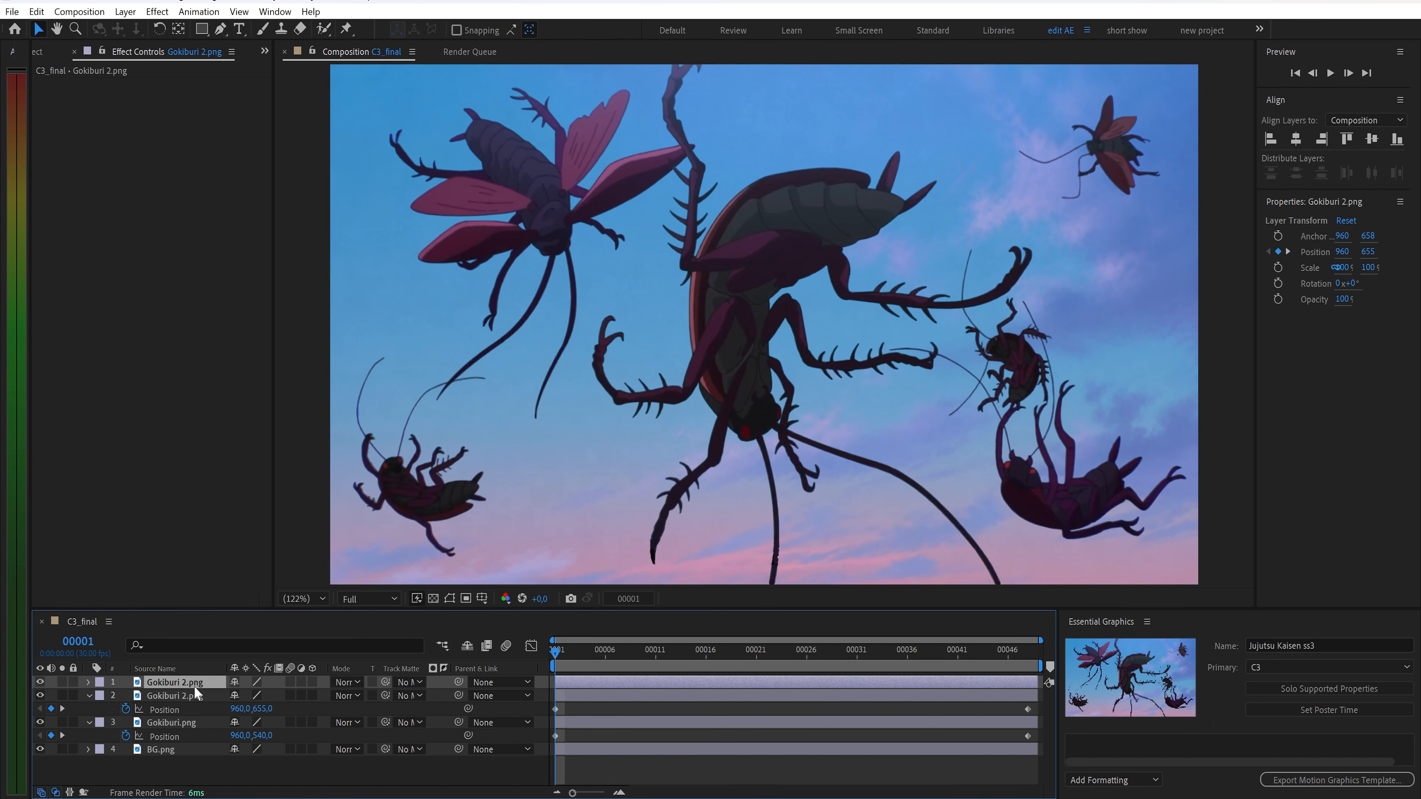
right_click(187, 696)
click(220, 651)
text(color change)
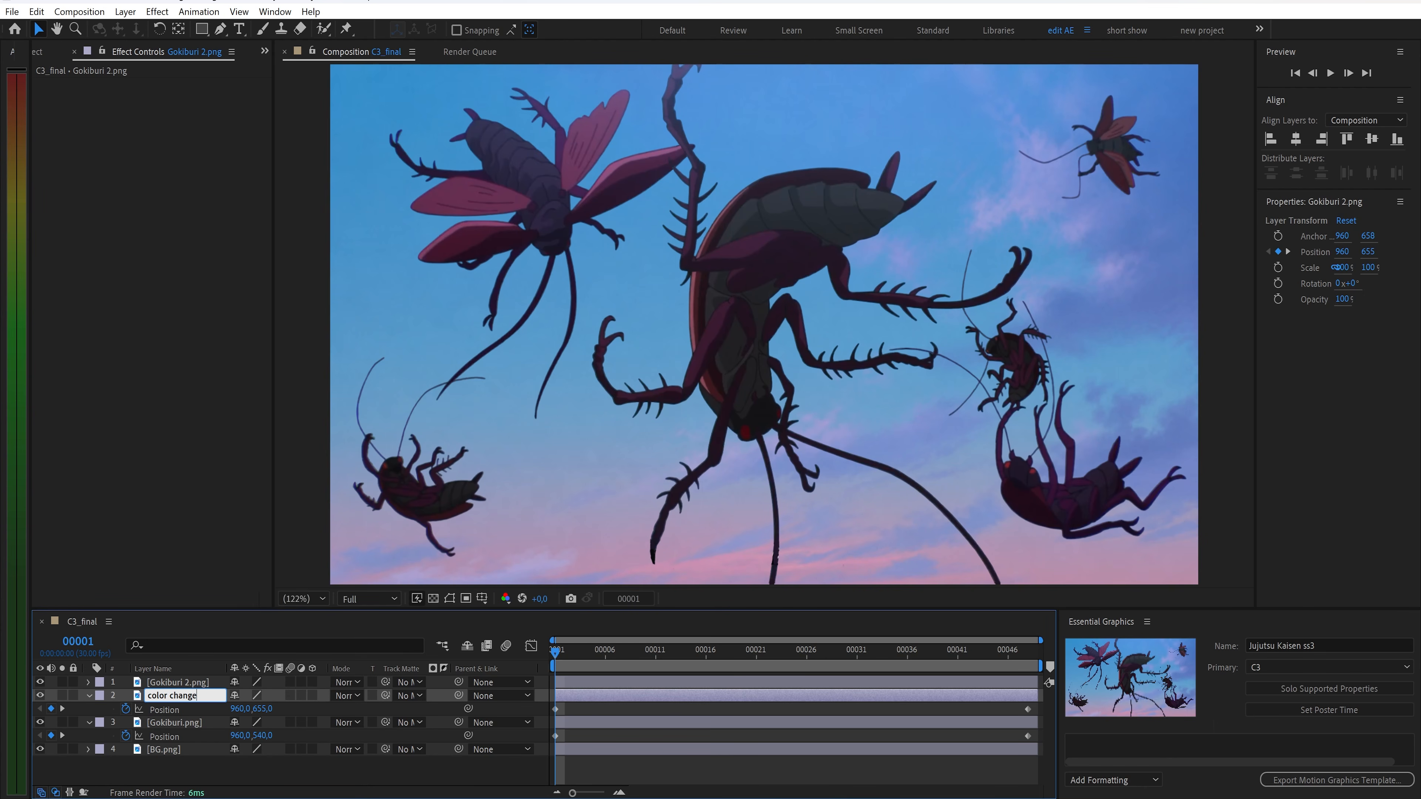
key(Return)
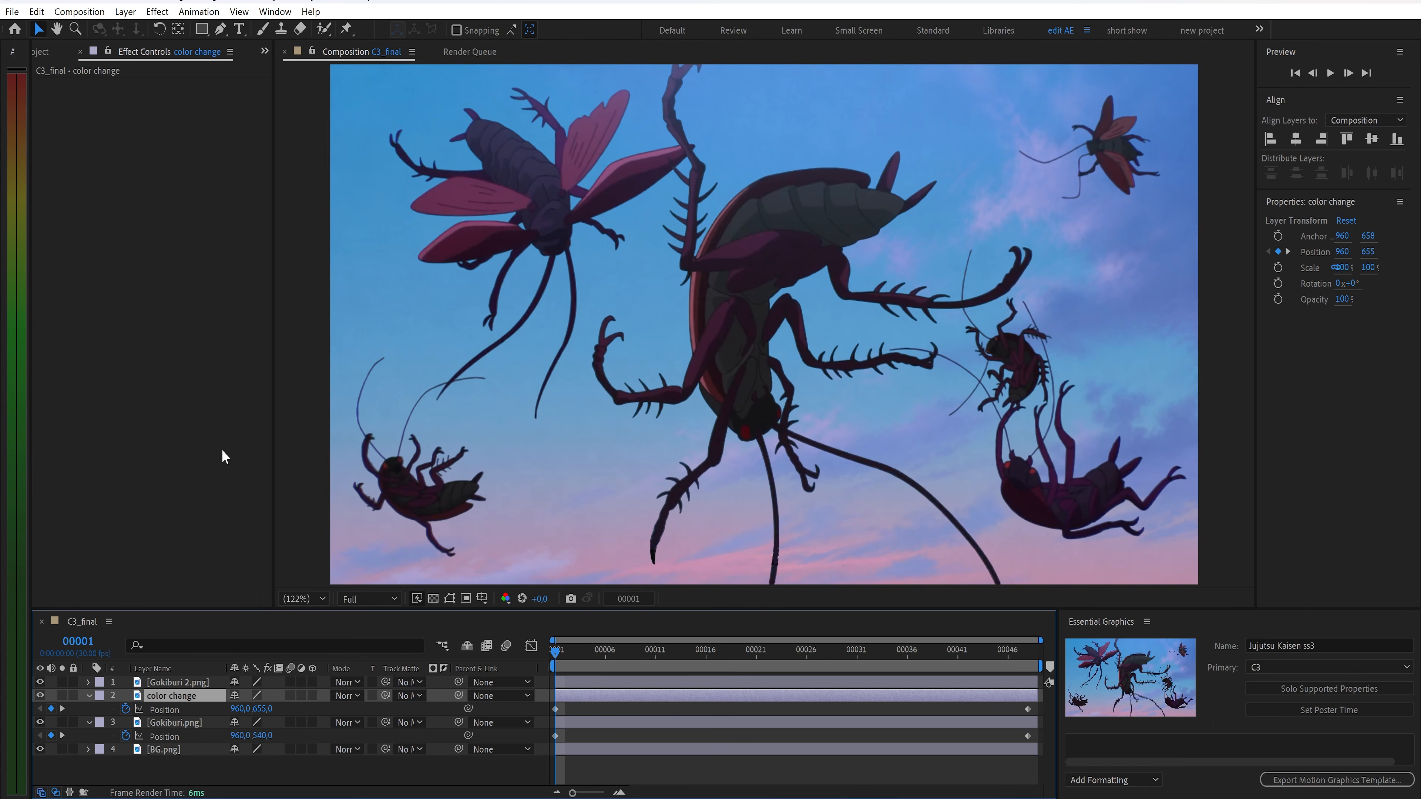
Add a Fill effect to the color change layer with the copied purple colour
key(ctrl+space)
text(fill)
key(Return)
click(171, 126)
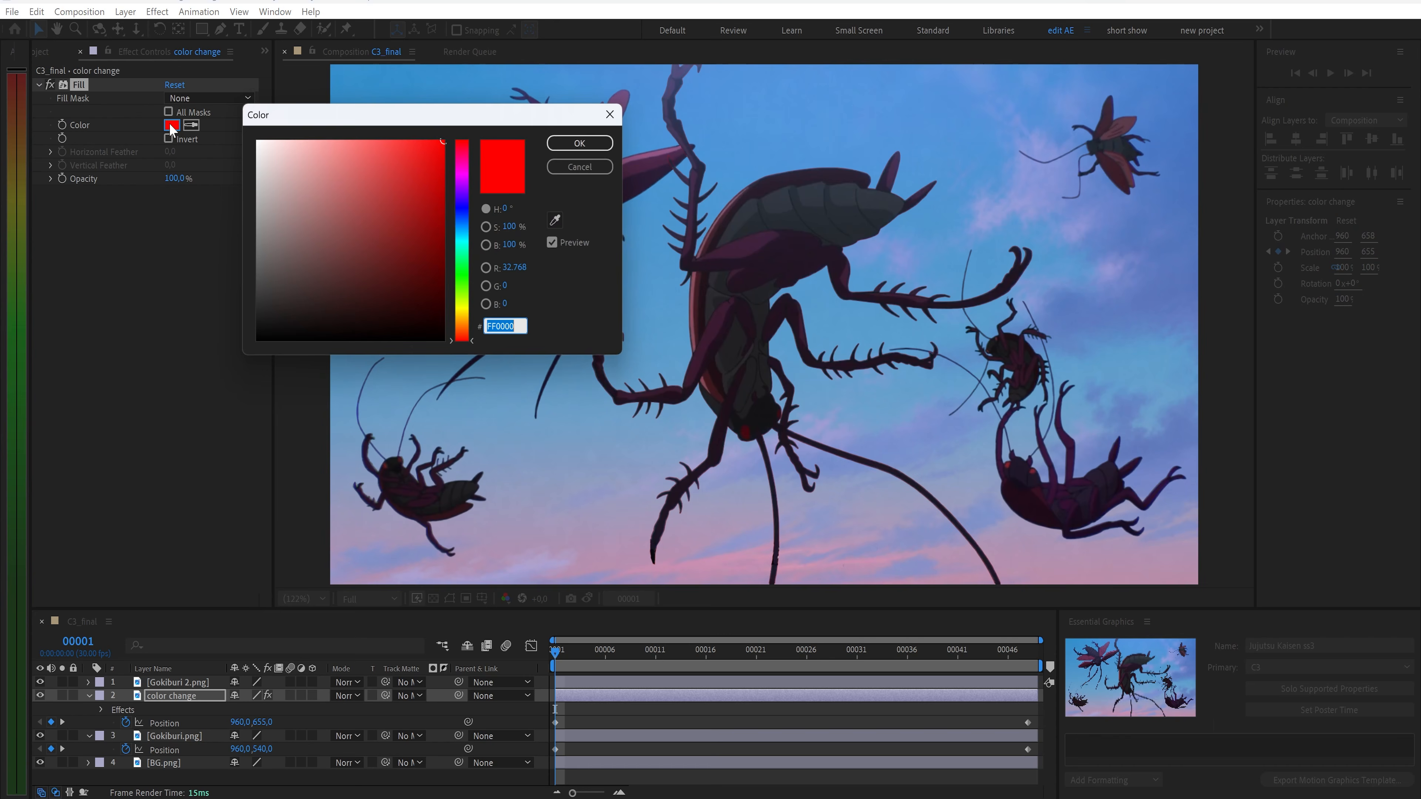
key(ctrl+v)
key(Return)
Add Deep Glow to the color change layer with an exposure of 1.5
key(ctrl+space)
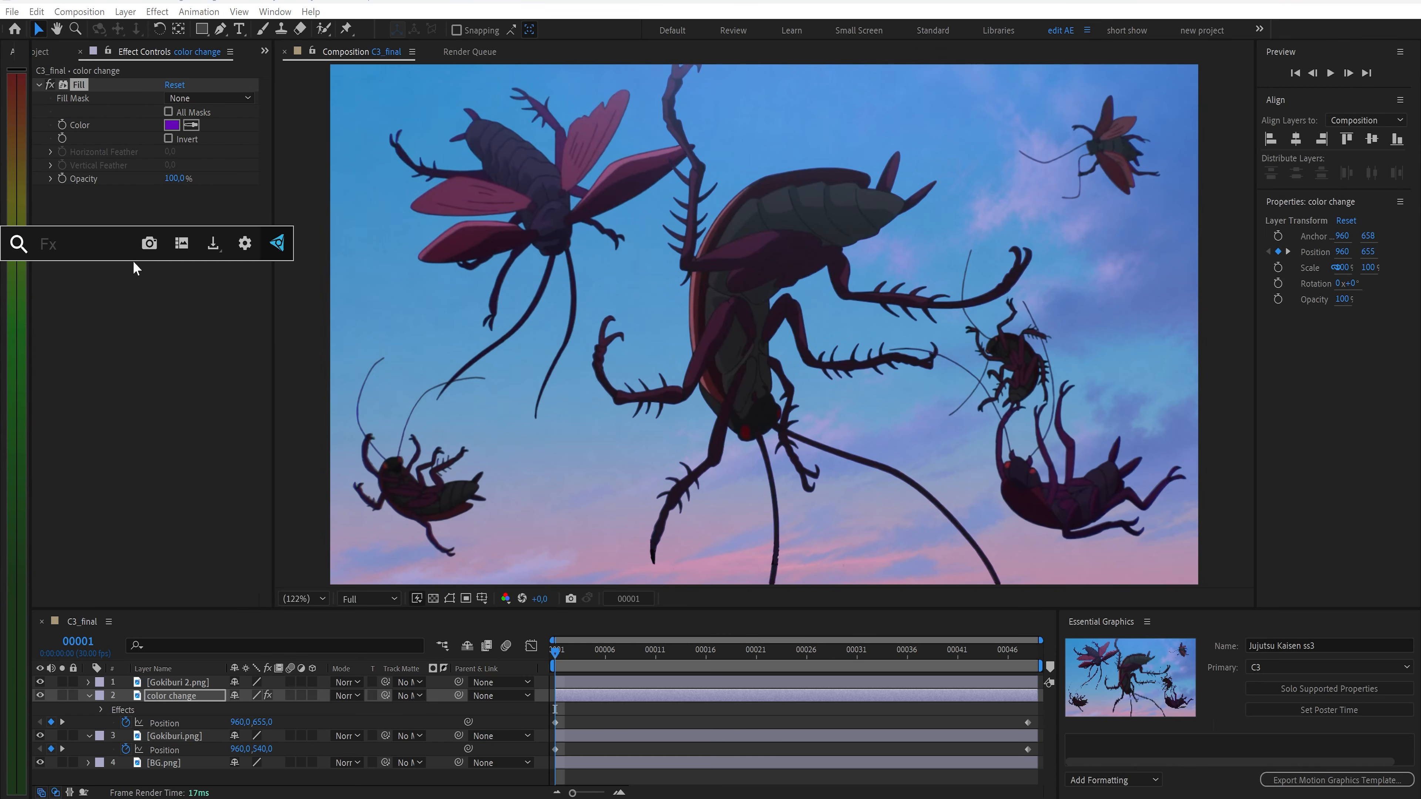
text(d)
click(106, 287)
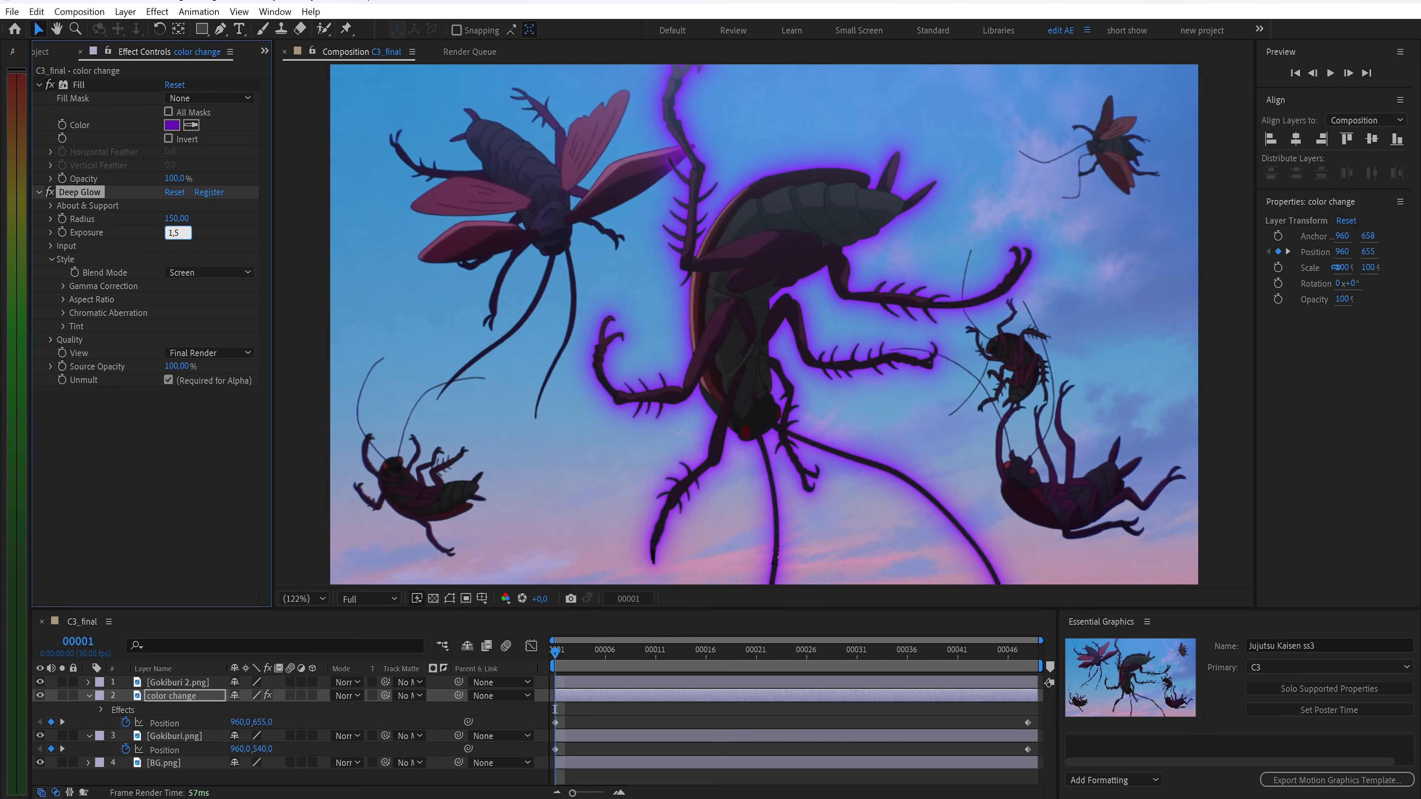
key(Return)
Add Gaussian Blur to the color change layer and select all of its effects
key(ctrl+space)
text(ga)
key(Return)
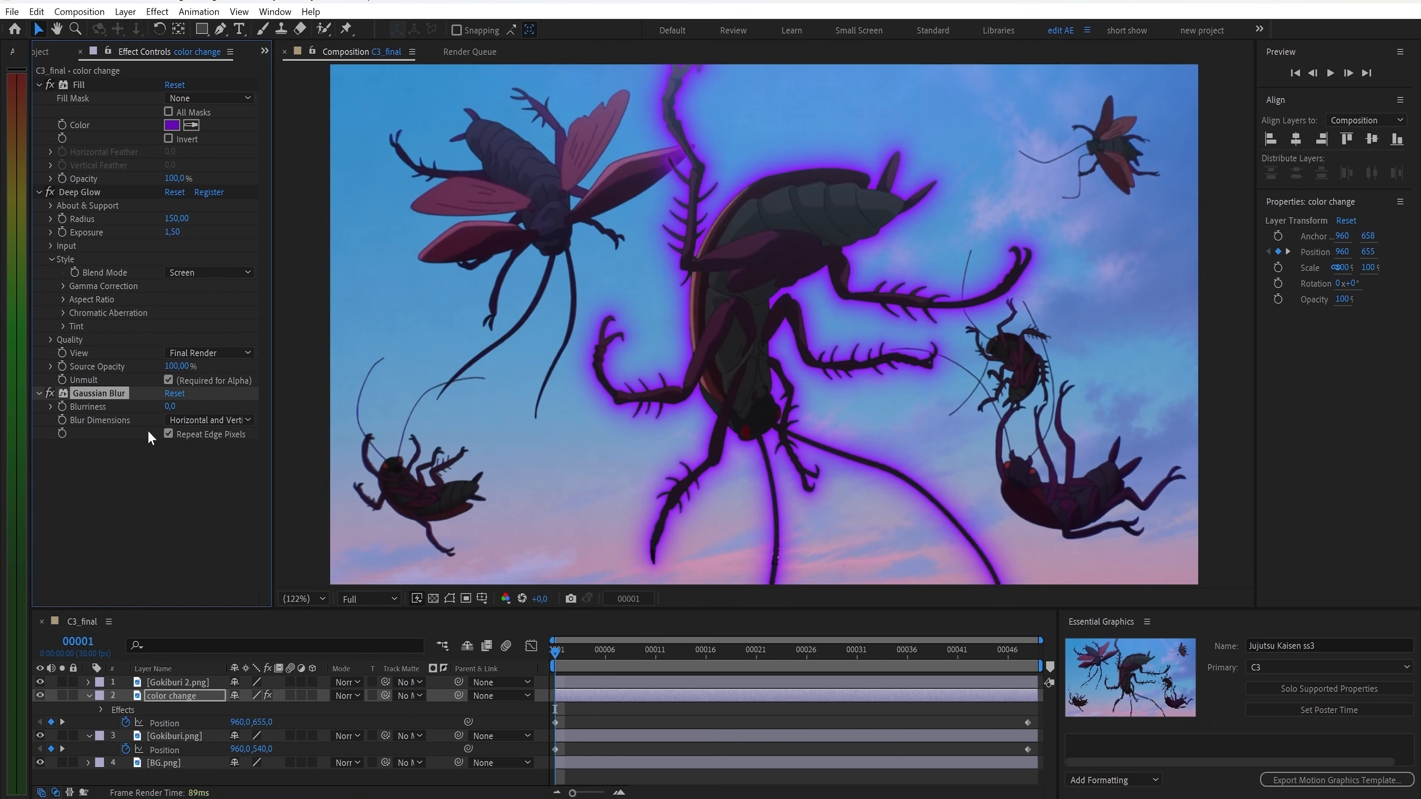
key(ctrl+a)
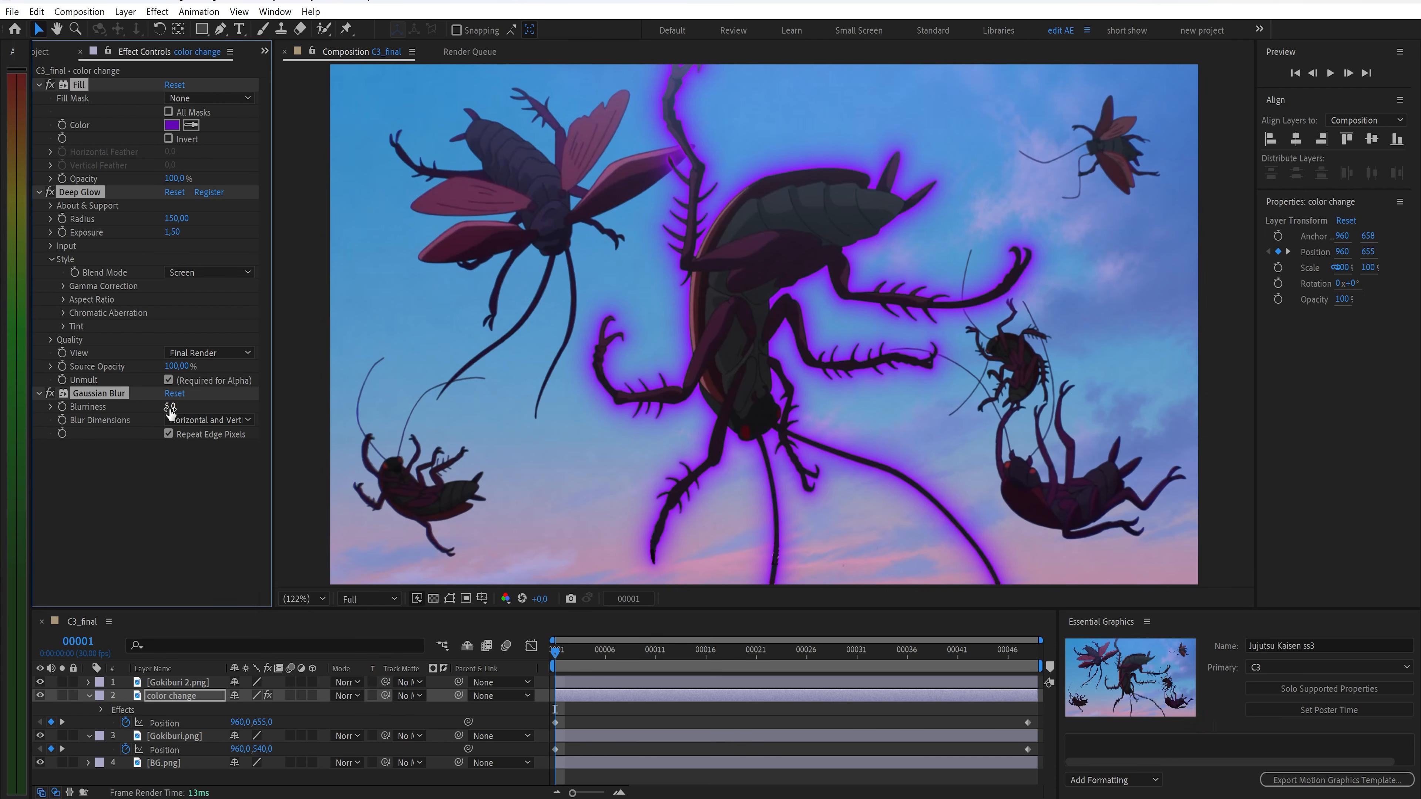
Duplicate the Gokiburi.png layer, renaming the lower copy "color change", and paste the copied glow effects onto it
click(177, 737)
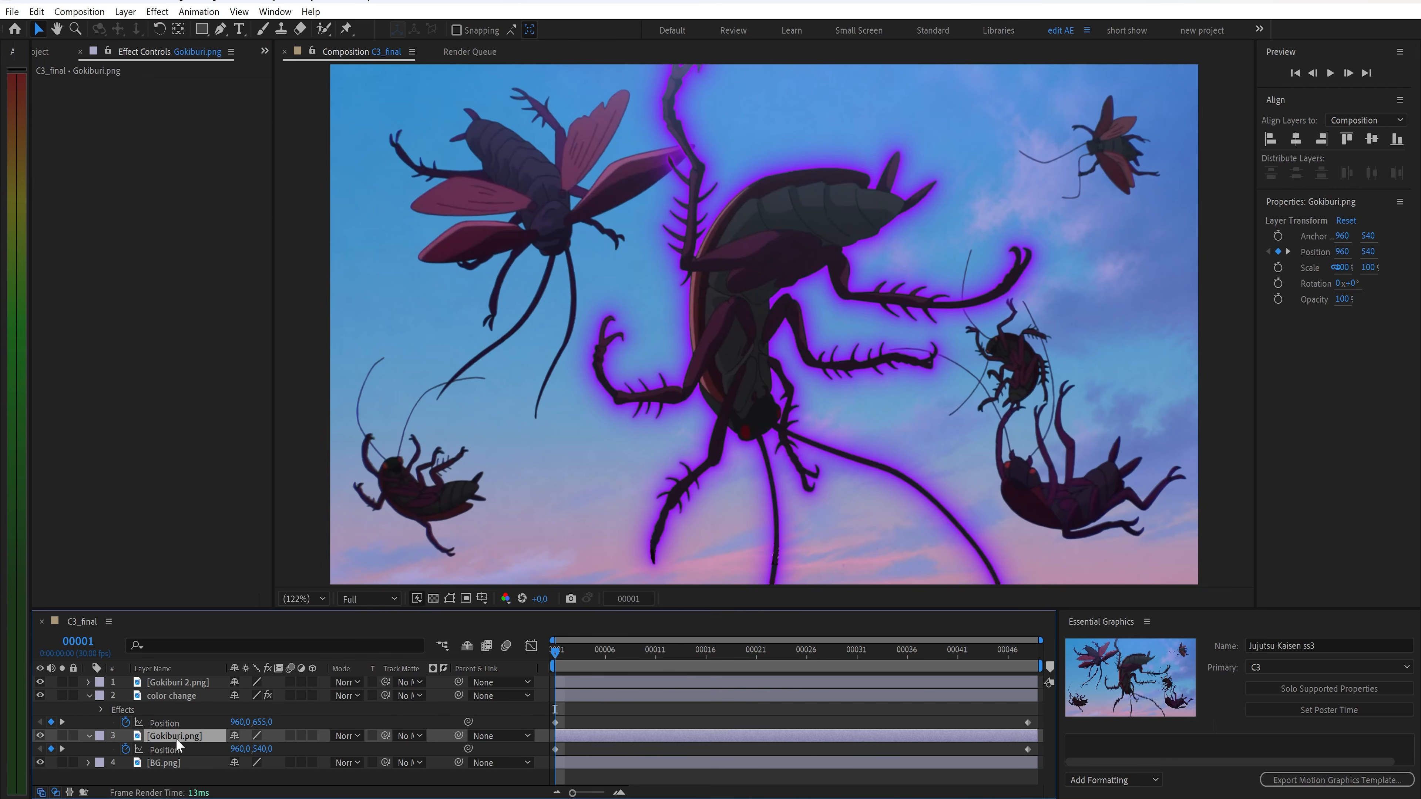
key(ctrl+d)
right_click(177, 750)
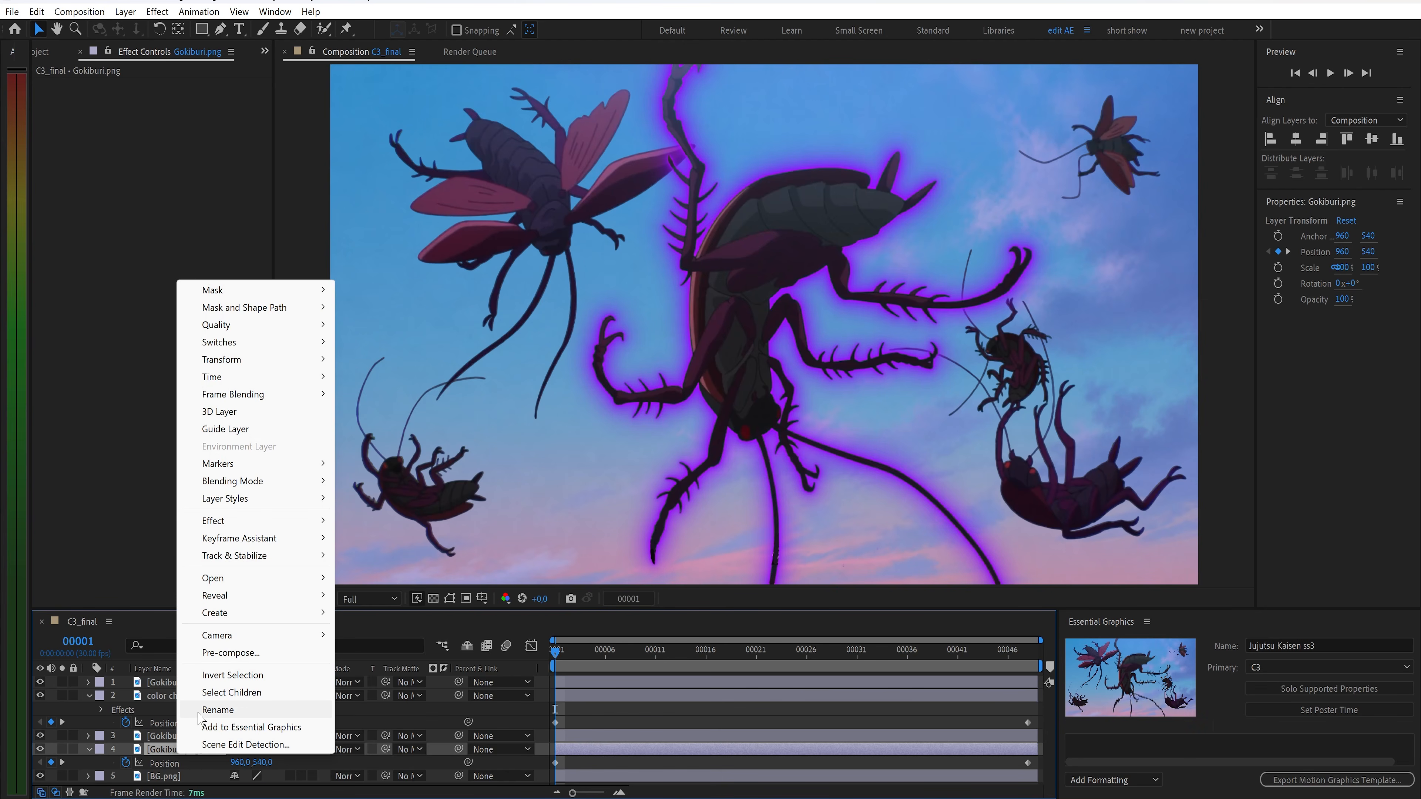
click(194, 711)
text(color chan)
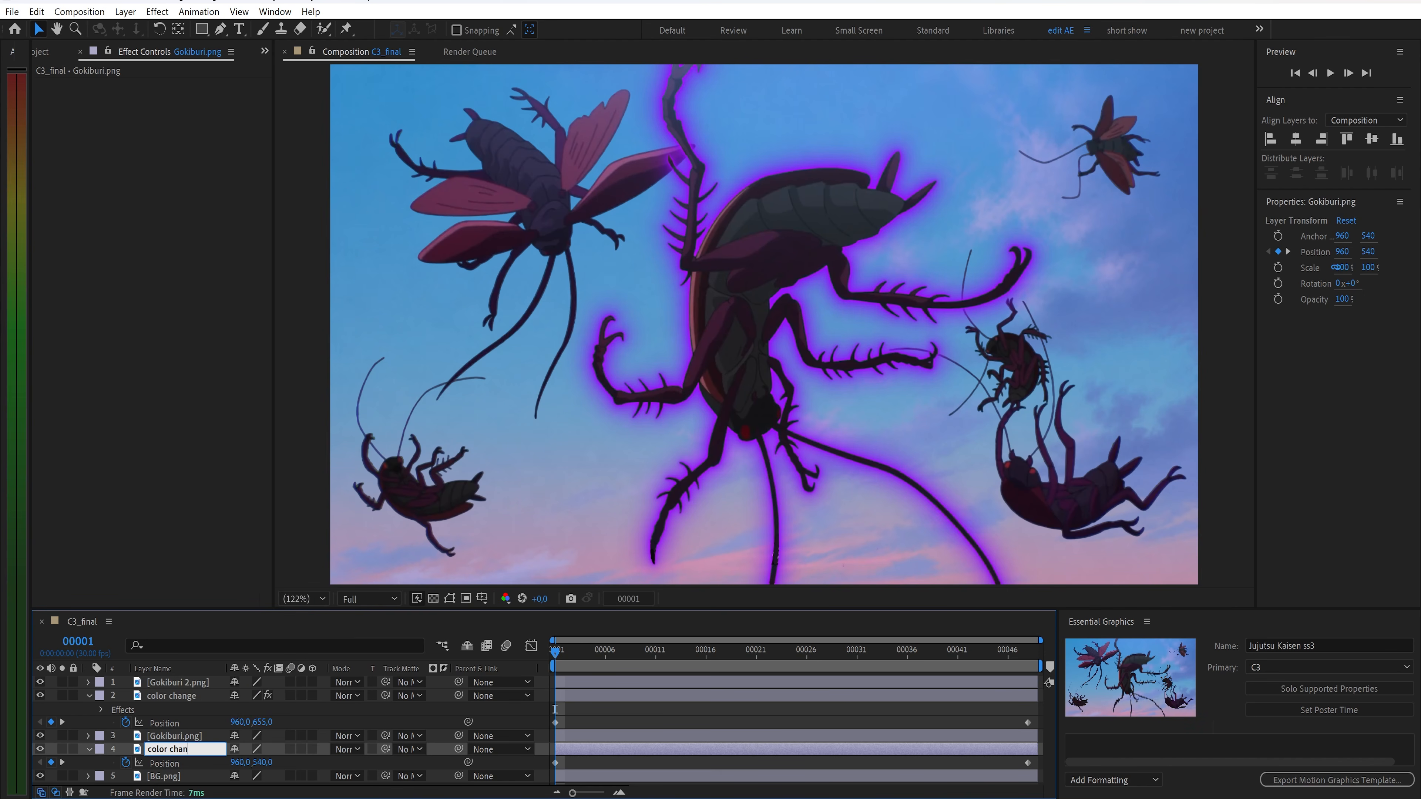
text(ge)
key(Return)
key(ctrl+v)
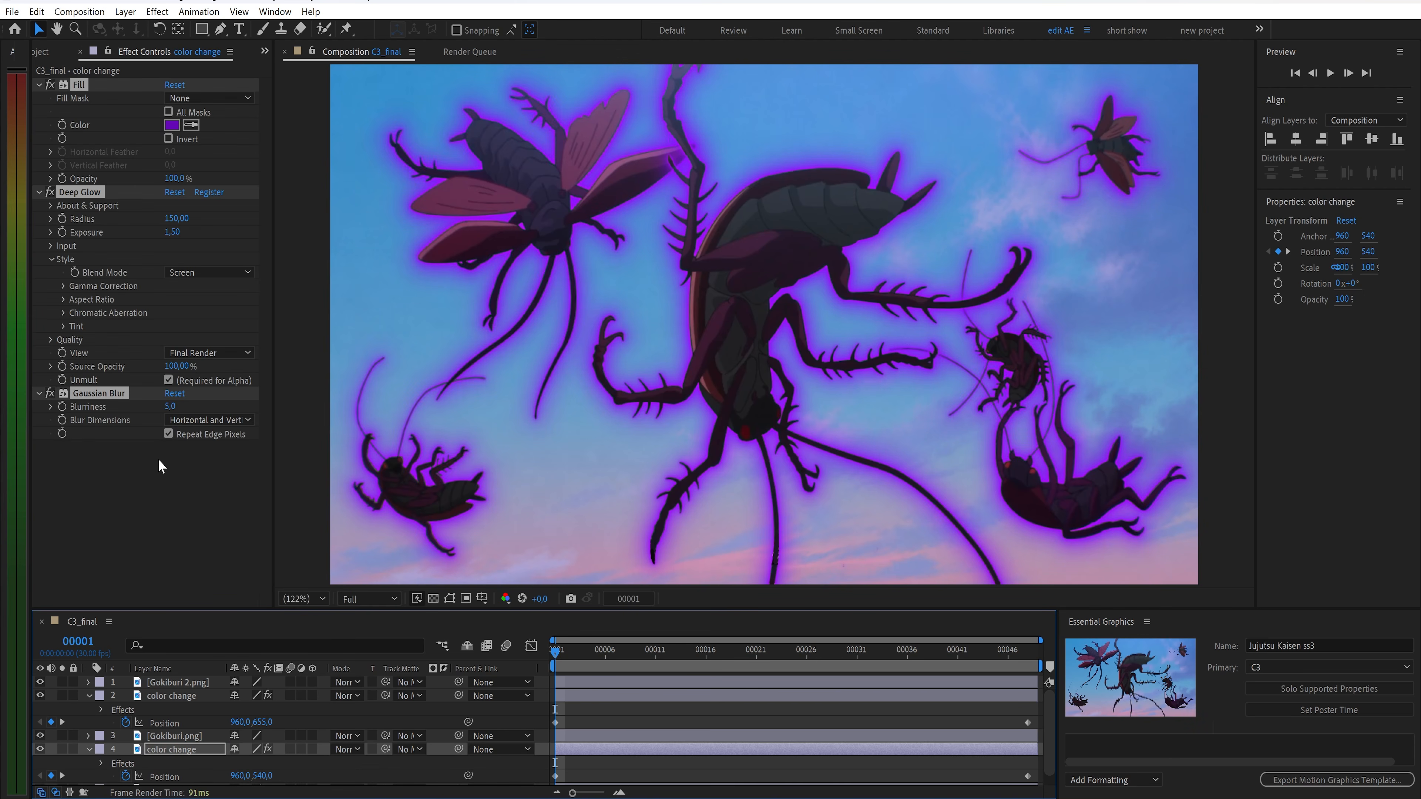
Keyframe the opacity of both color change layers at 0% on frame 1
drag(556, 652, 301, 670)
ctrl+click(192, 696)
key(t)
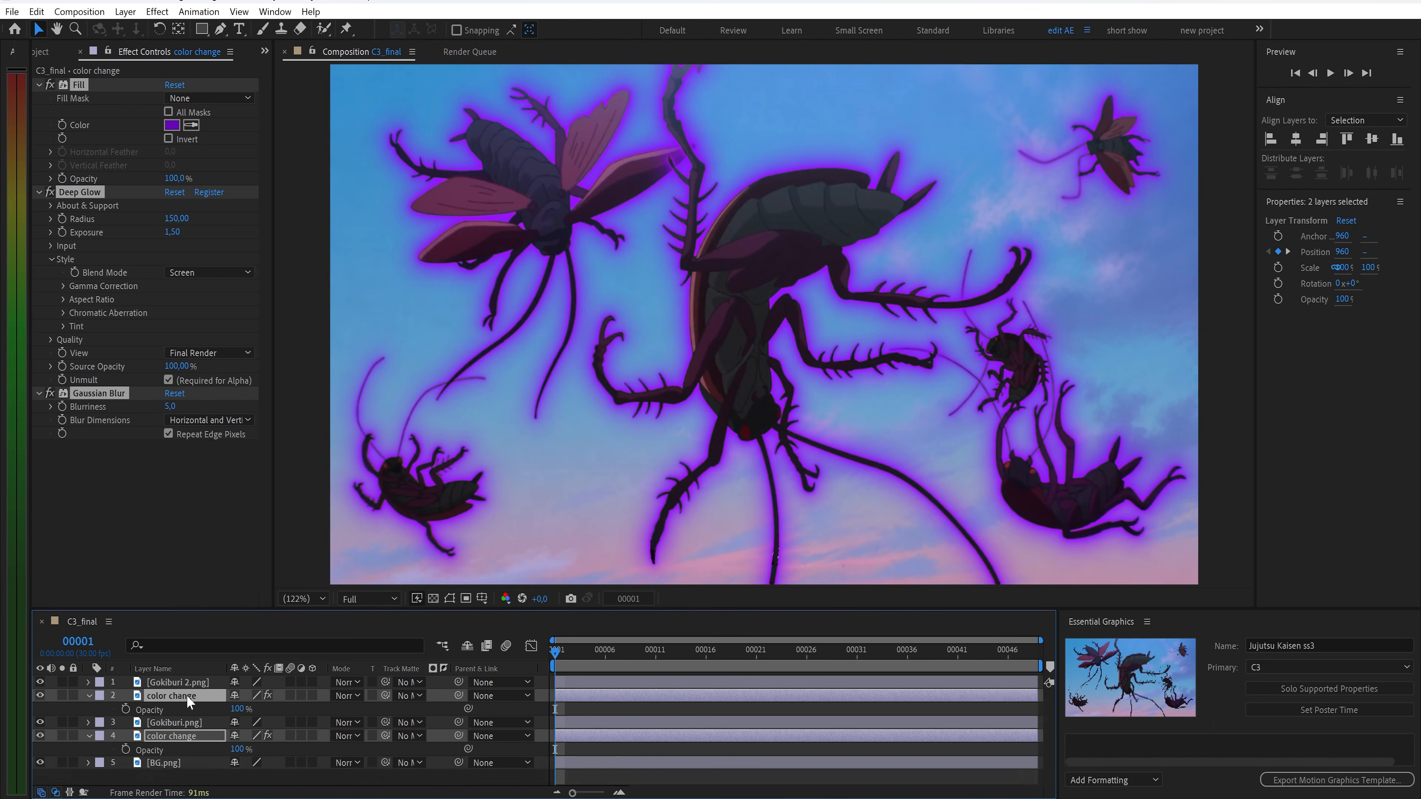
click(126, 709)
text(0)
key(Return)
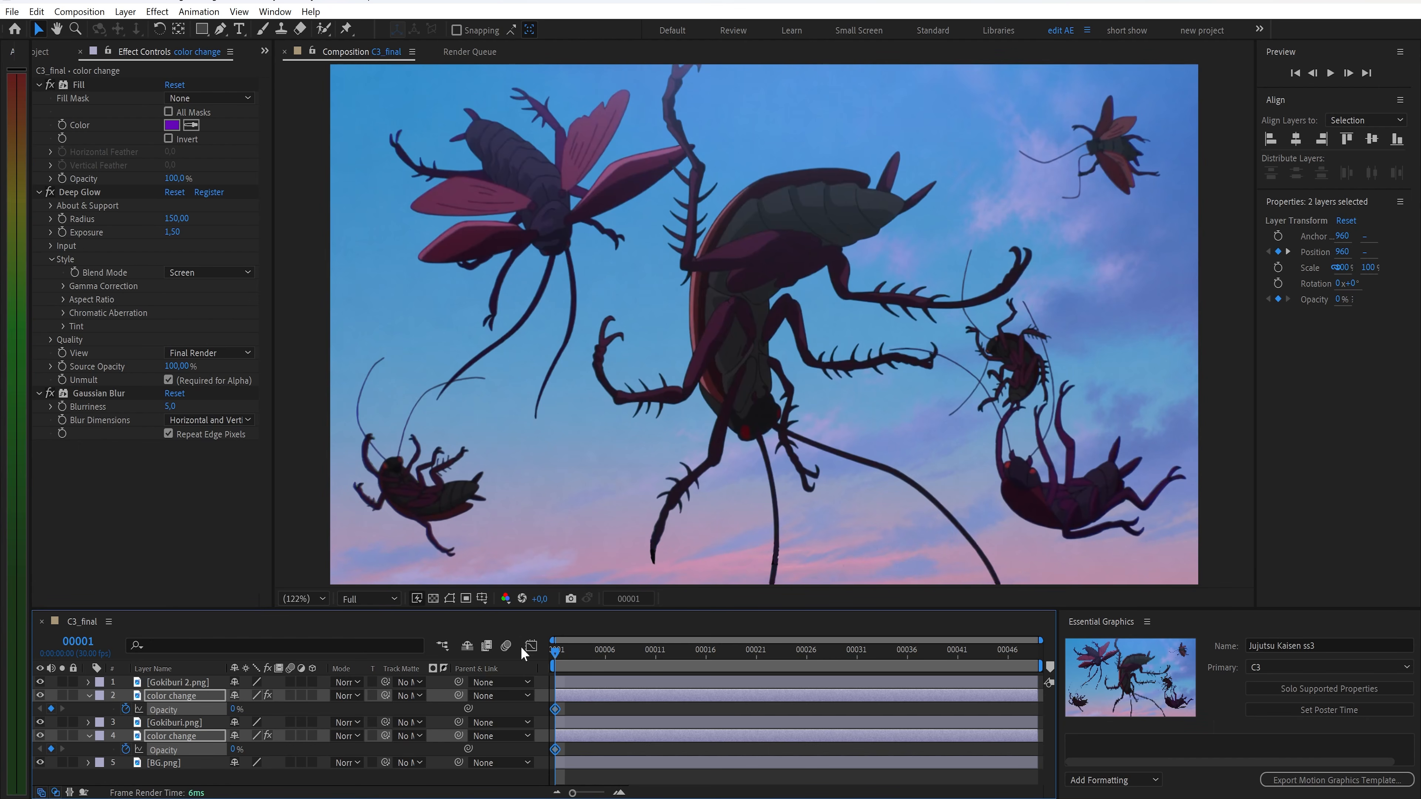
Keyframe the opacity of both color change layers at 100% on frame 48
drag(559, 653, 931, 661)
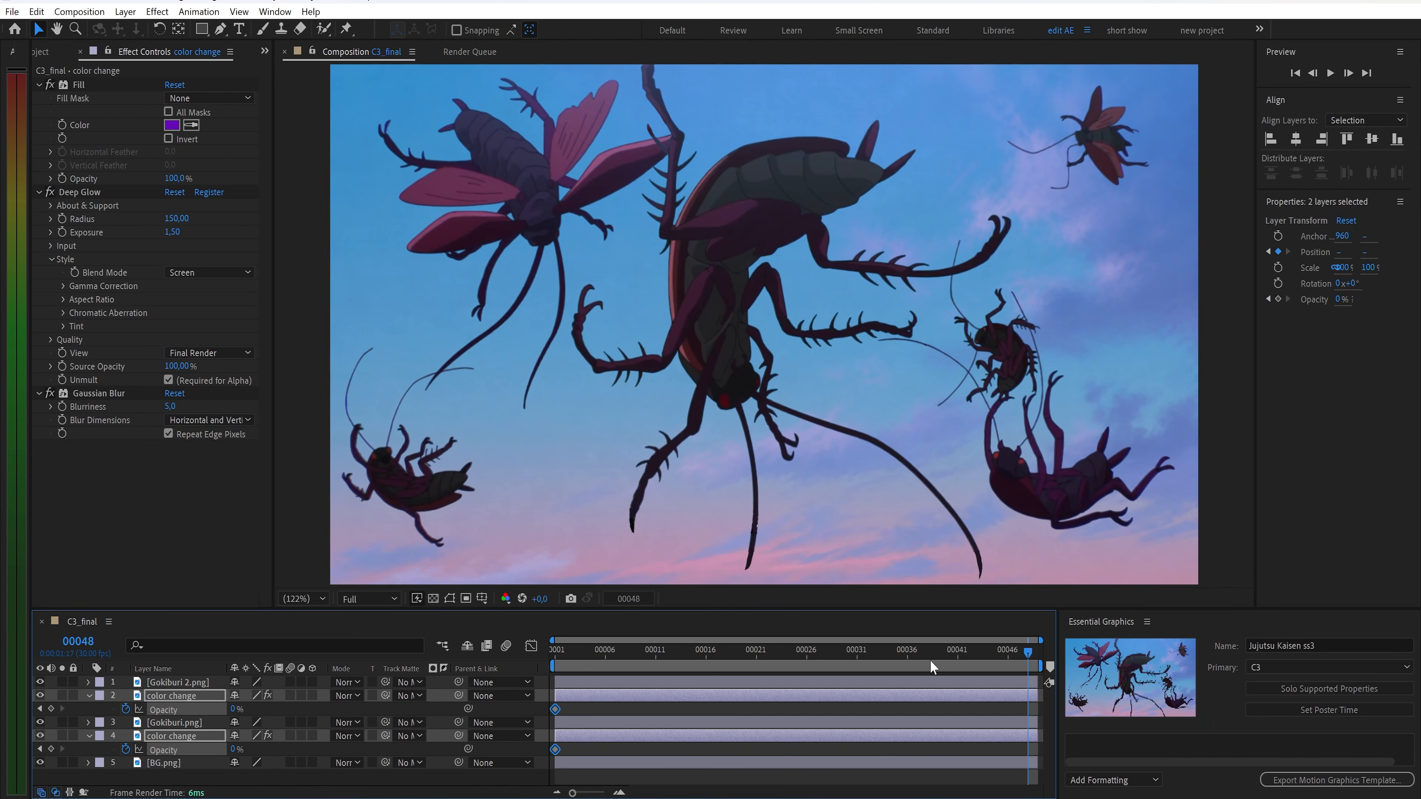
click(232, 709)
text(100)
key(Return)
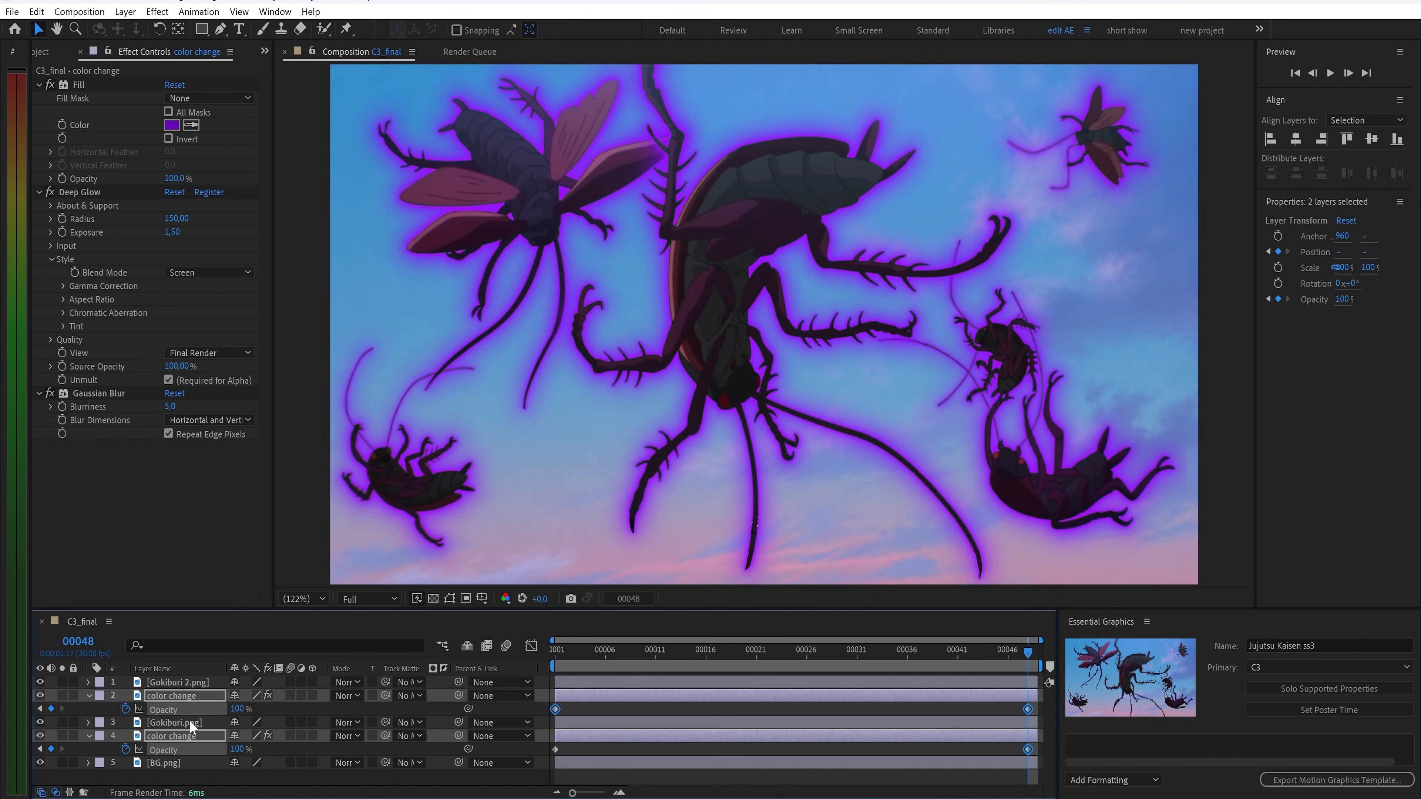
Ease the opacity keyframes of both color change layers in the Graph Editor and preview the animation
click(530, 648)
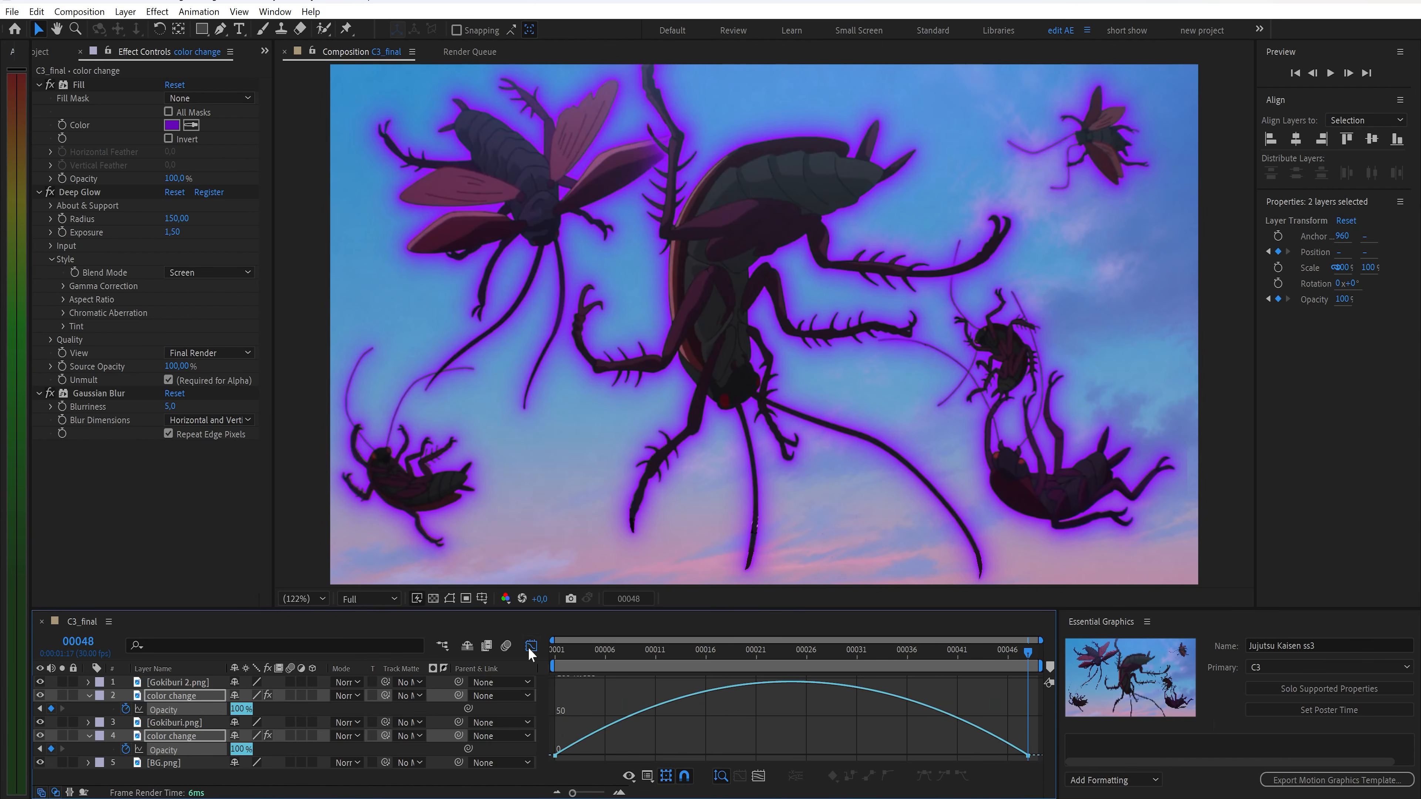
drag(570, 724, 551, 763)
drag(633, 749, 763, 751)
drag(950, 752, 987, 751)
click(532, 647)
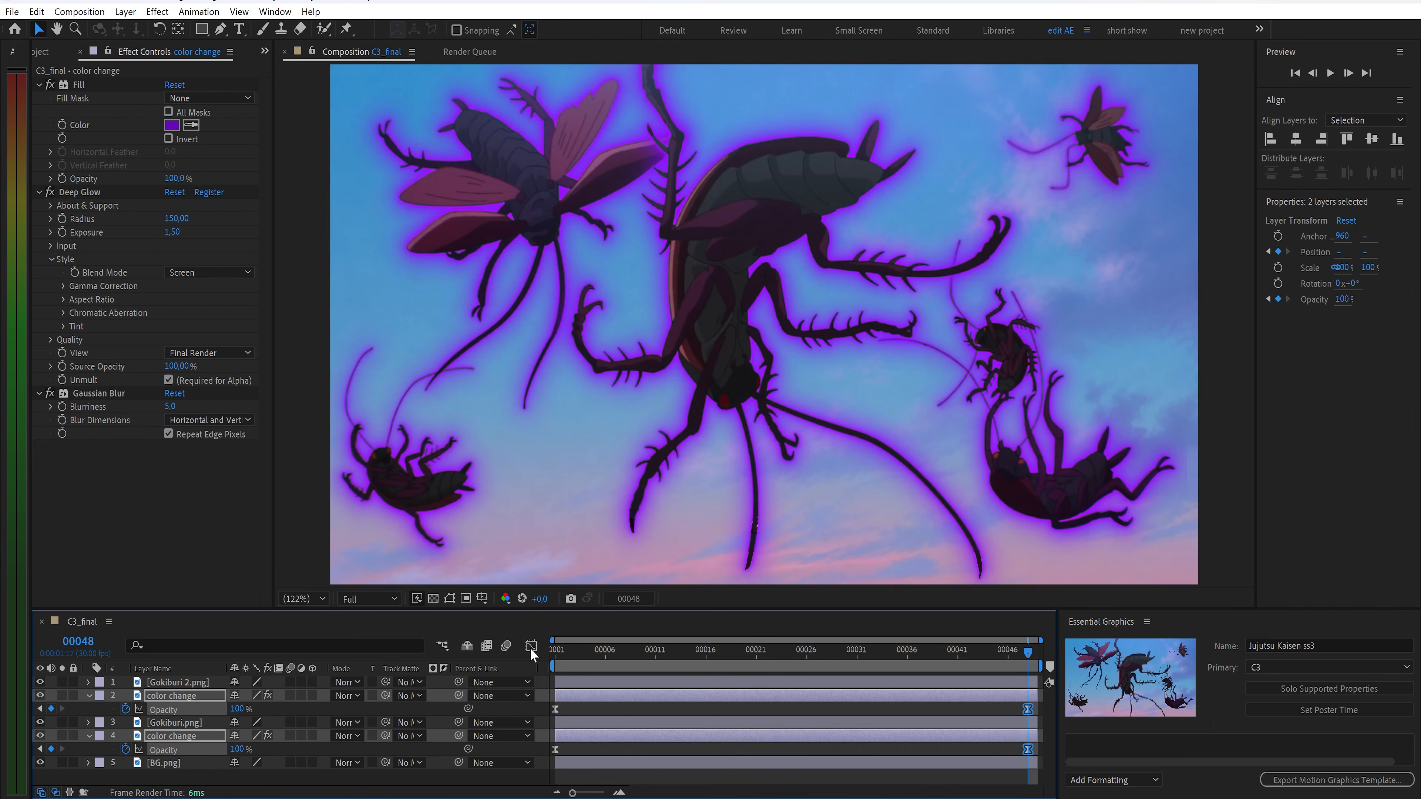
key(space)
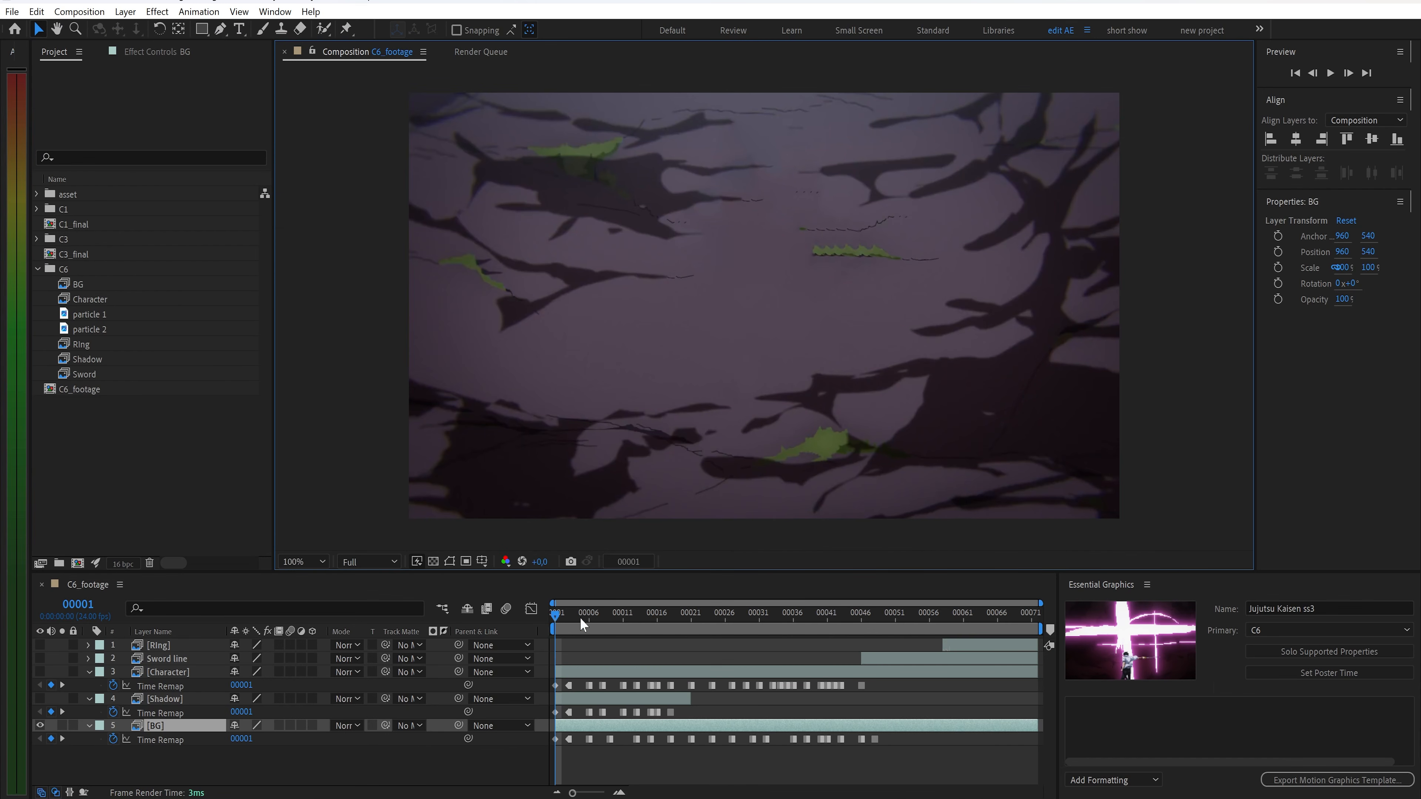
Make the Character and Shadow layers visible in the C6_footage composition
drag(566, 614, 936, 616)
drag(974, 695, 243, 664)
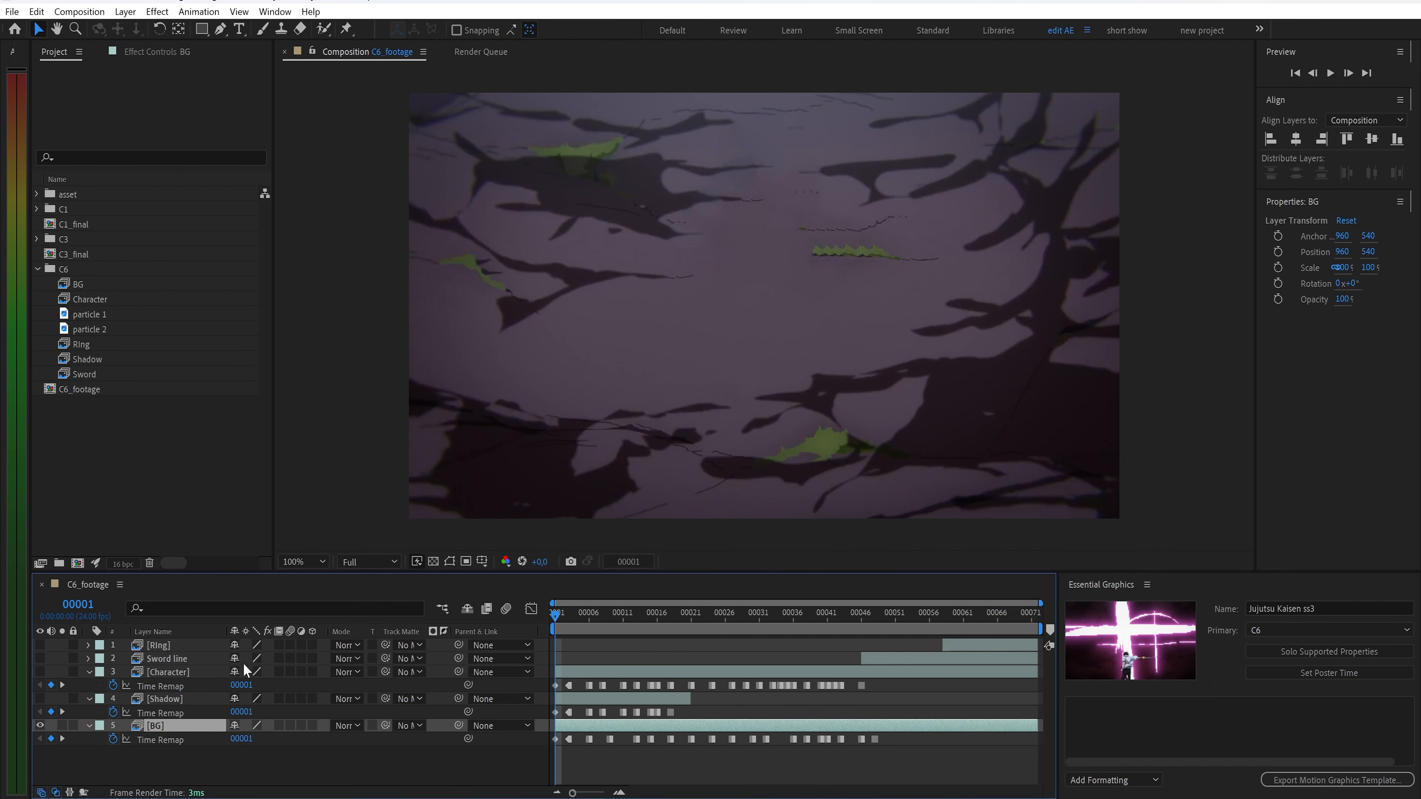
click(36, 671)
click(38, 699)
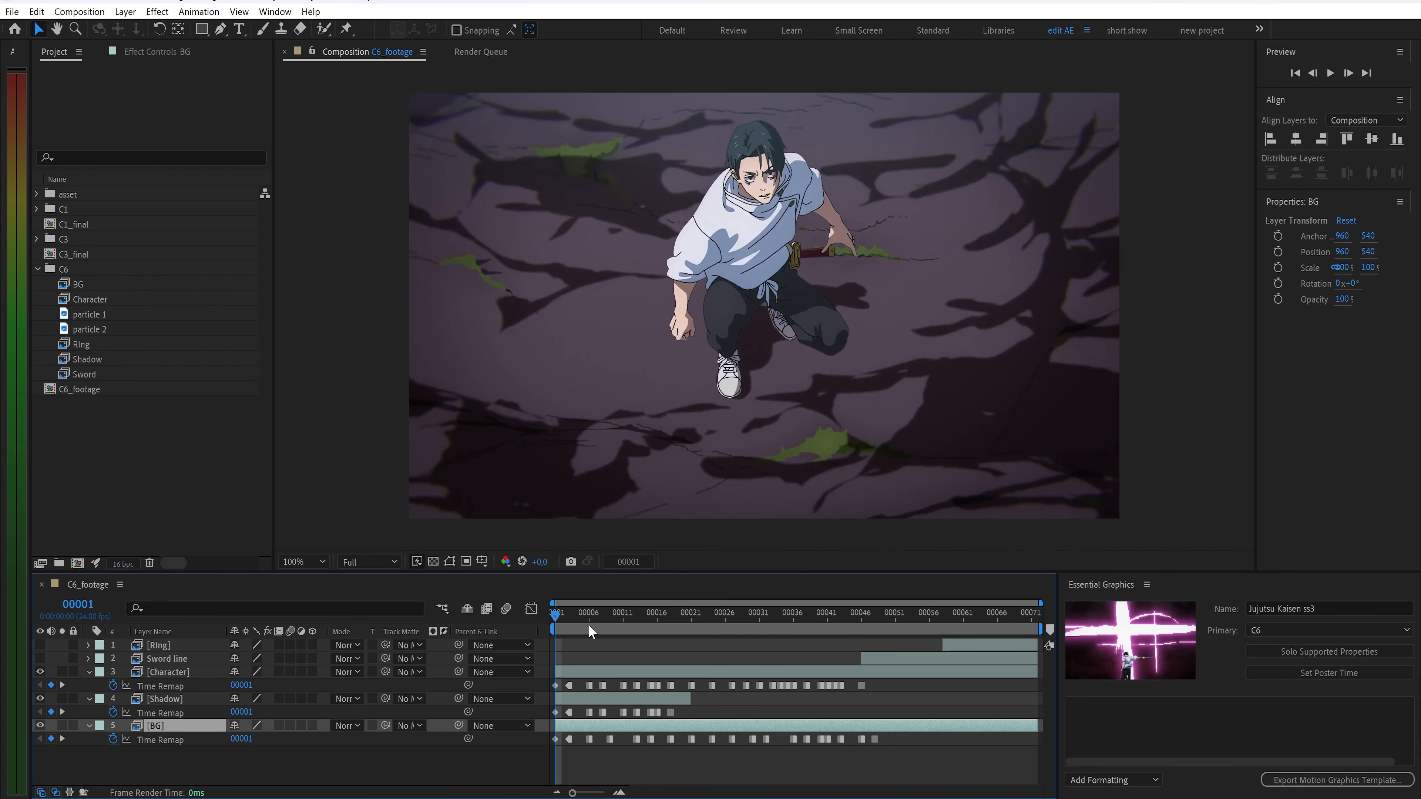
Make the Sword line and Ring layers visible and preview the C6_footage composition
drag(589, 626, 983, 654)
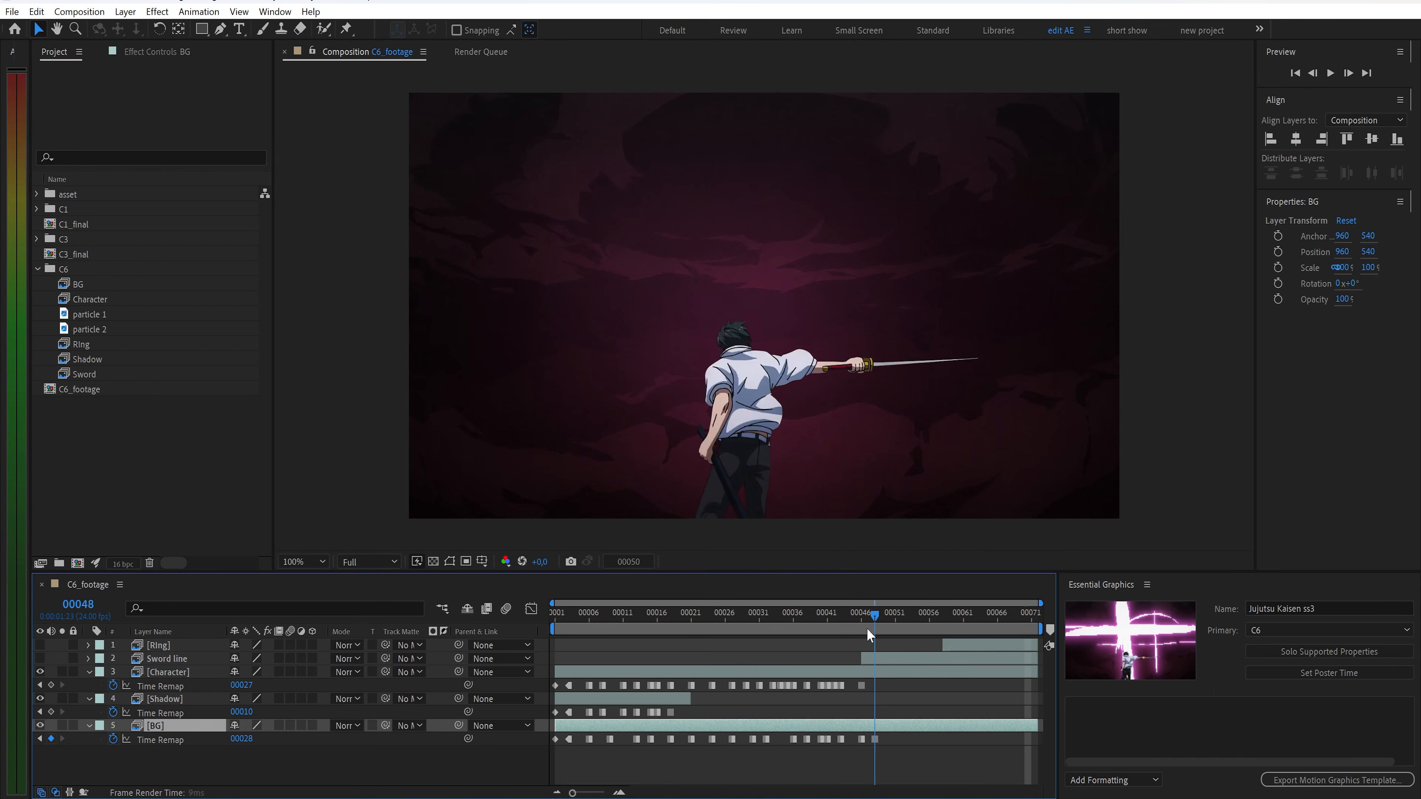
mouse_move(867, 627)
mouse_down()
mouse_move(557, 624)
mouse_move(864, 636)
mouse_up()
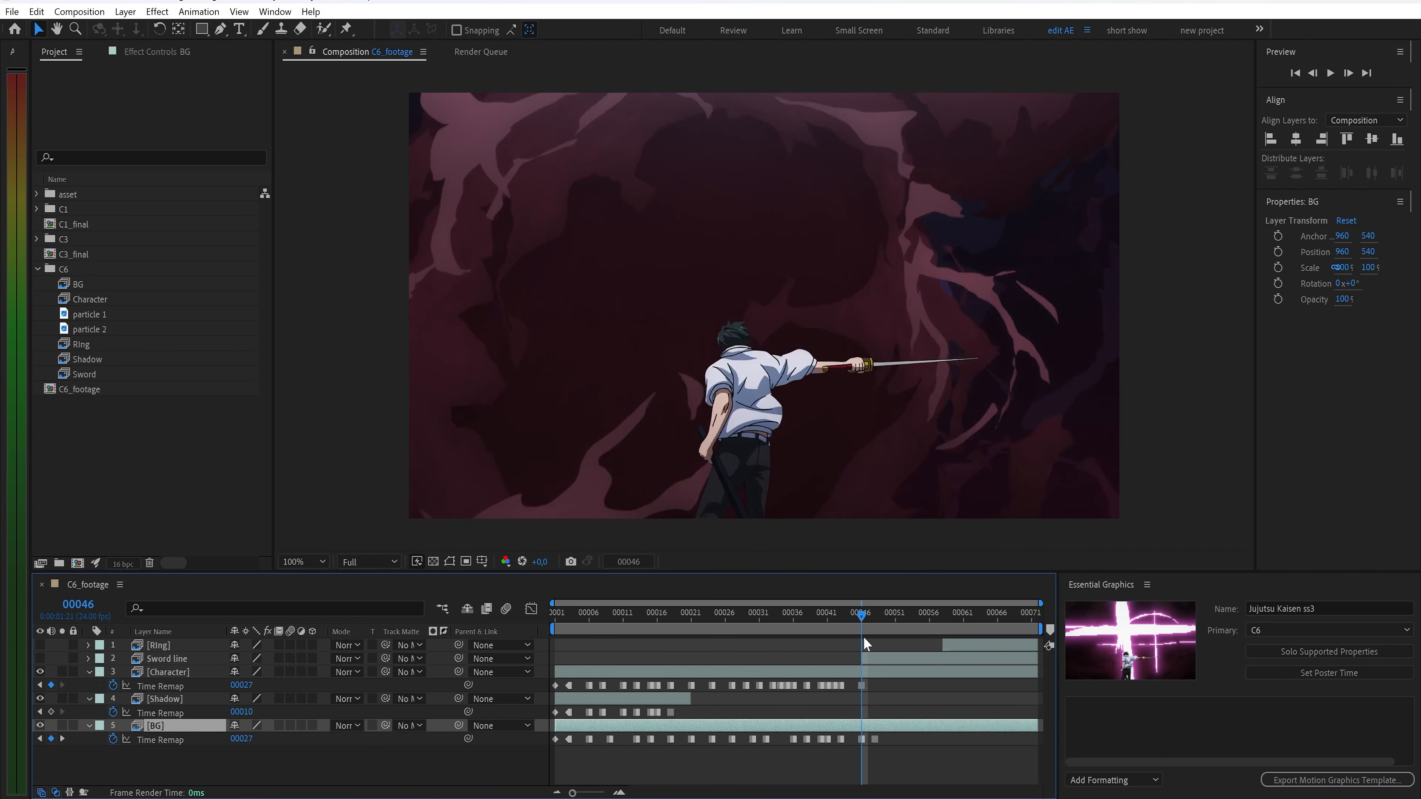
click(43, 658)
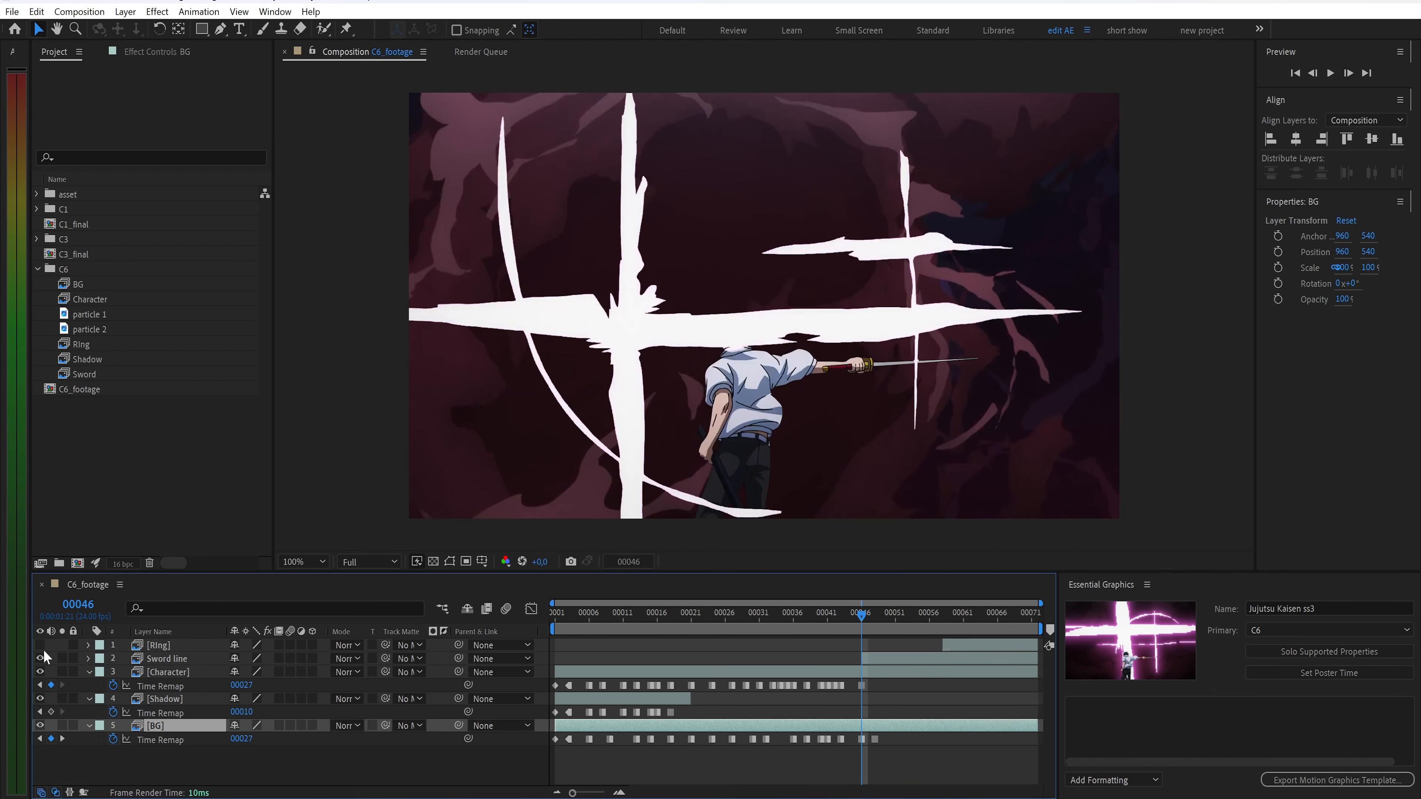
drag(861, 616, 548, 623)
key(space)
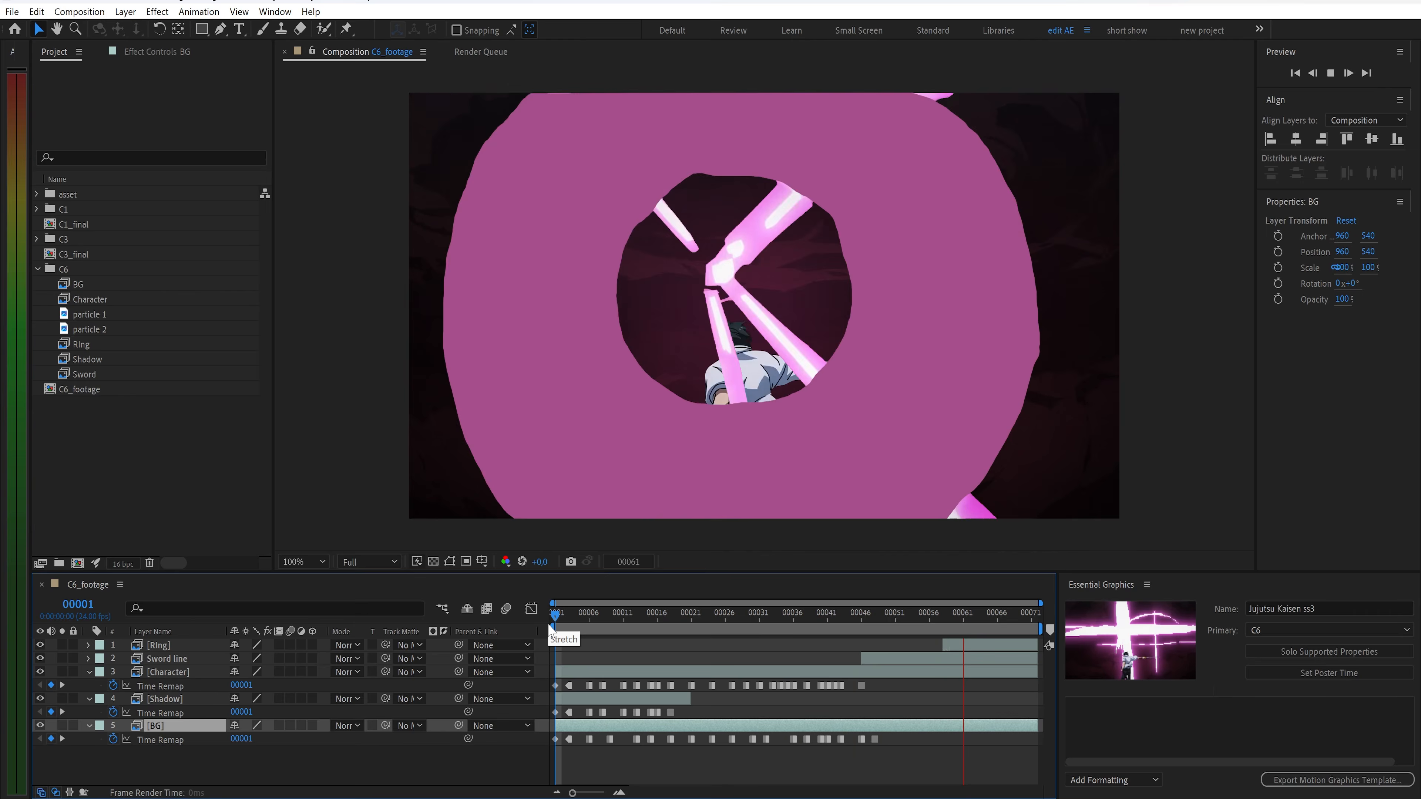
key(space)
Add starting position and scale keyframes to the Character layer at frame 46 and reveal all its keyframed properties
drag(557, 621, 859, 636)
click(190, 675)
key(p)
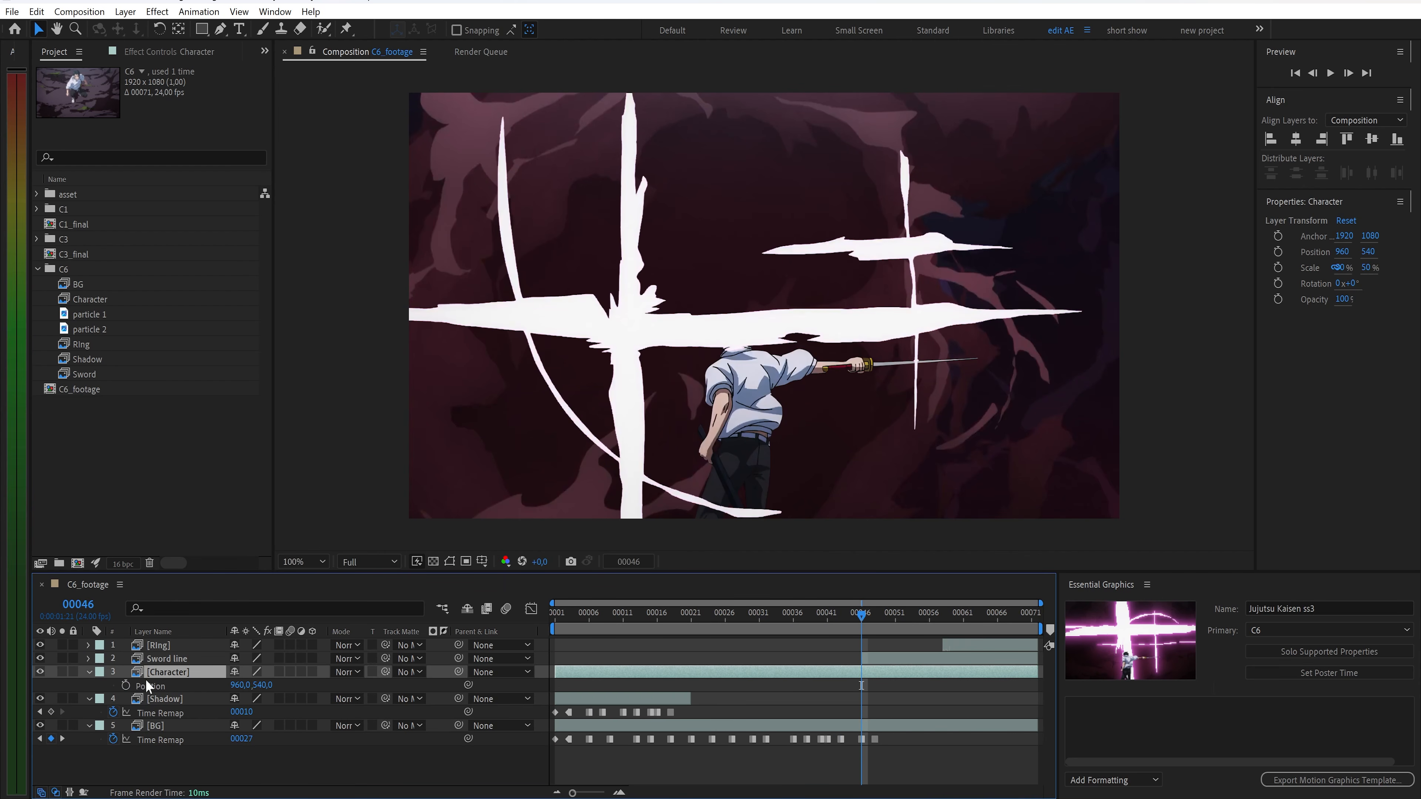
click(125, 684)
key(s)
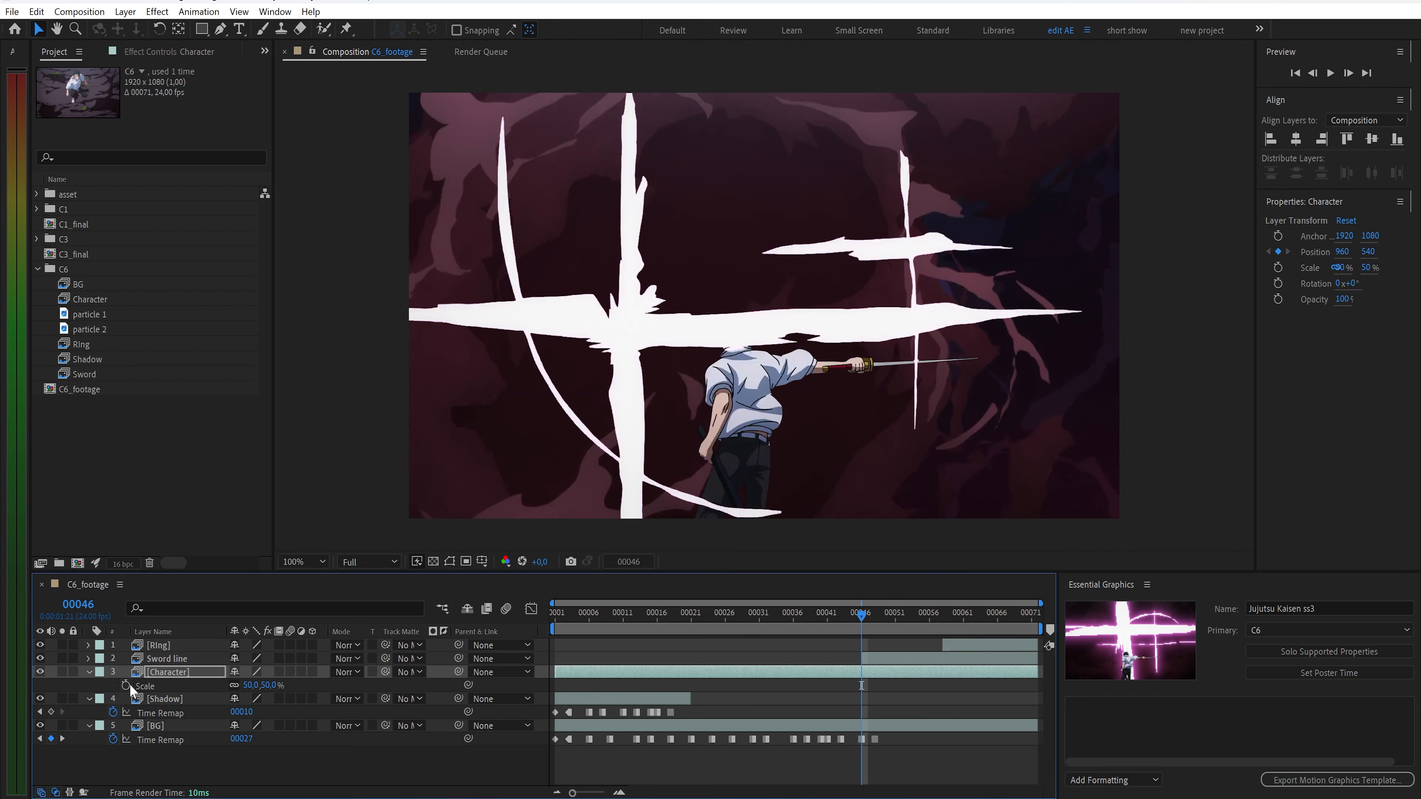
click(127, 684)
key(u)
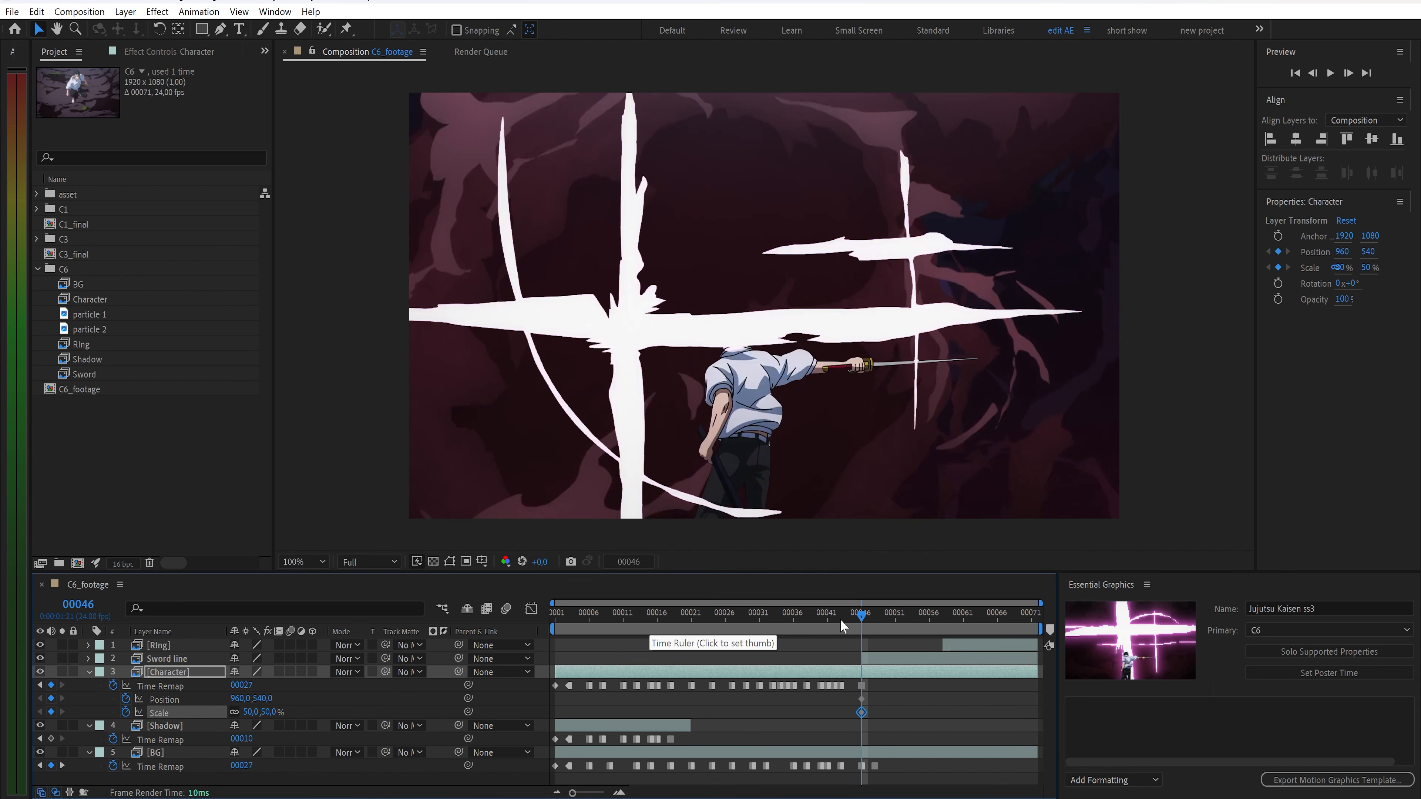
At frame 48, set the Character layer's scale to 40% and its position to 960, 648
click(872, 618)
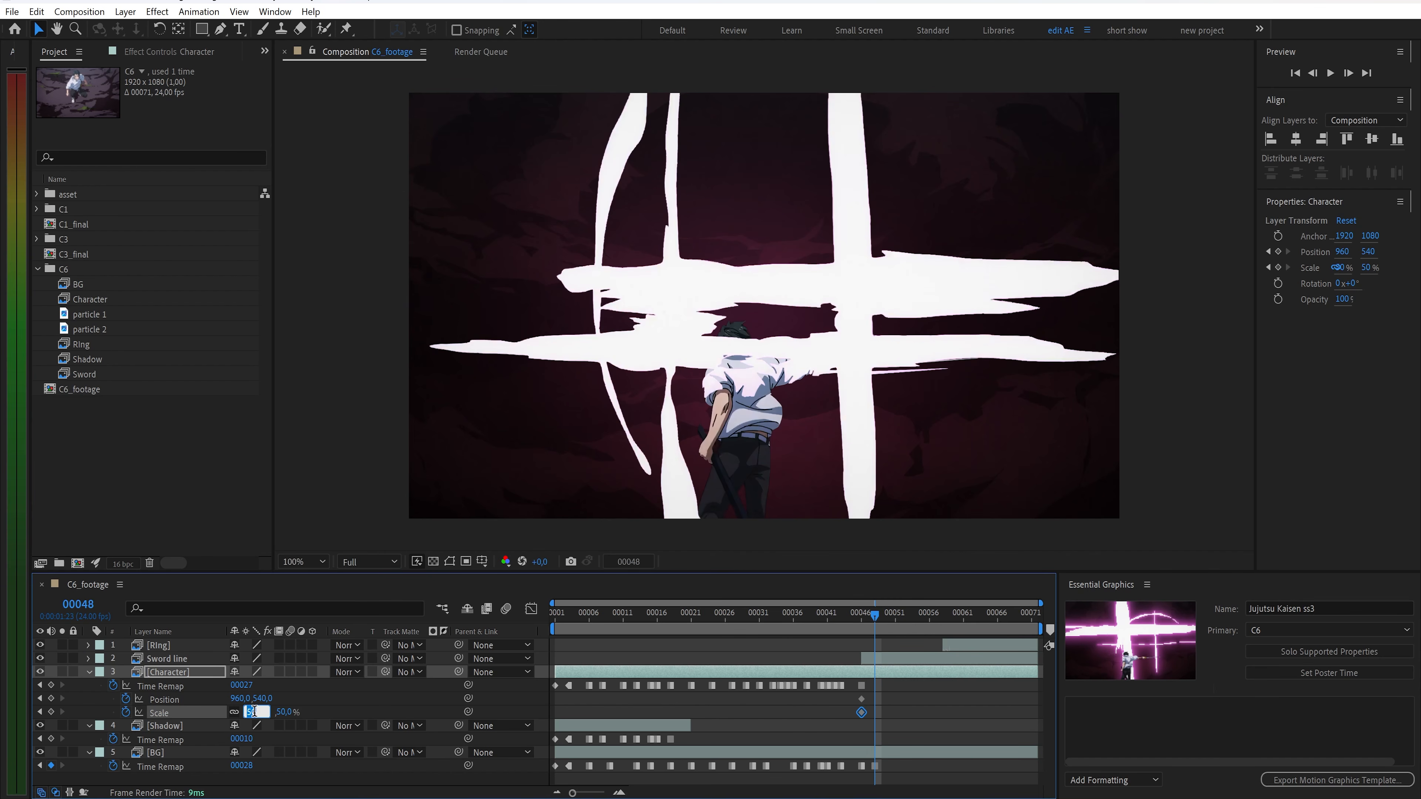
text(40)
key(Return)
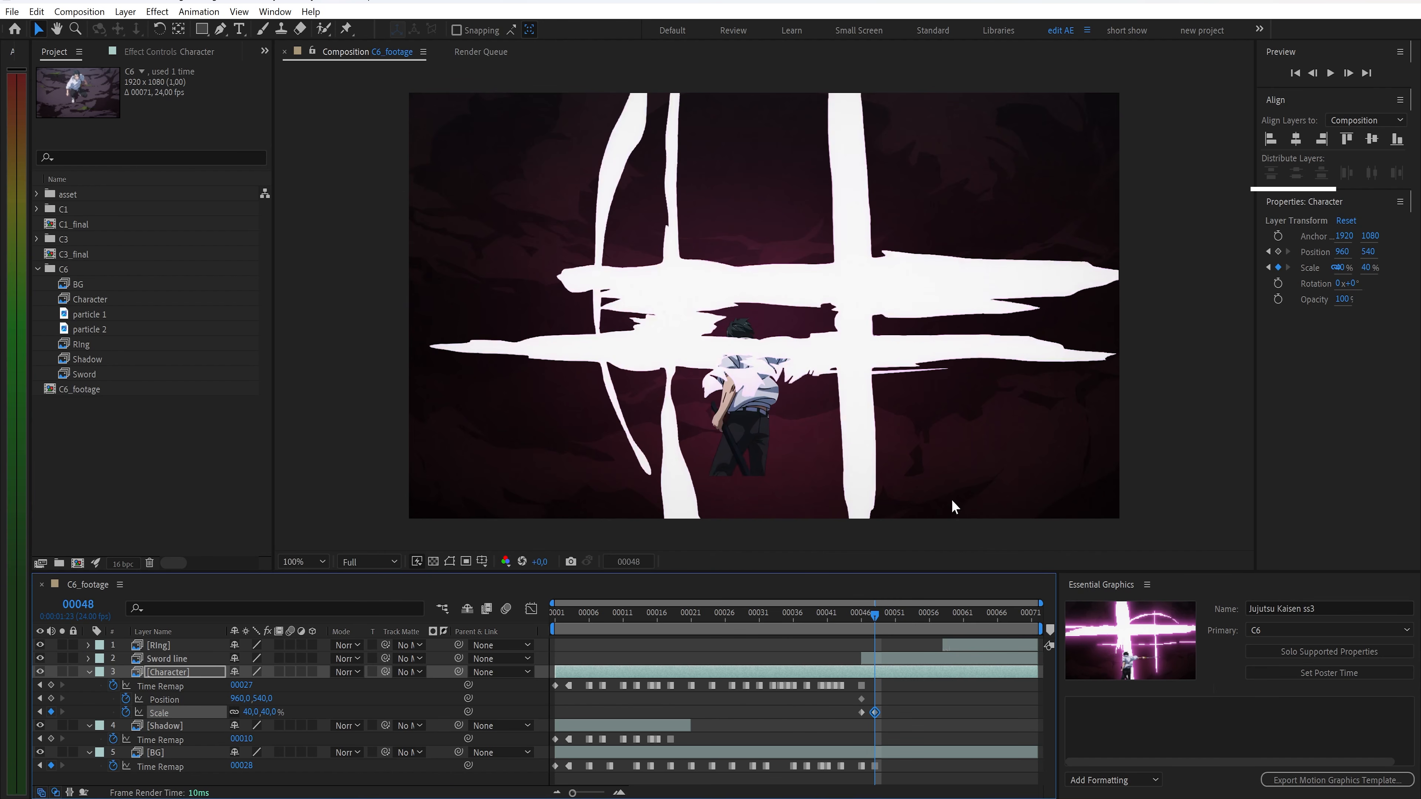
click(1395, 146)
At frame 50, set the Character layer's scale to 38% and its position to 960, 669.6
drag(878, 615, 889, 615)
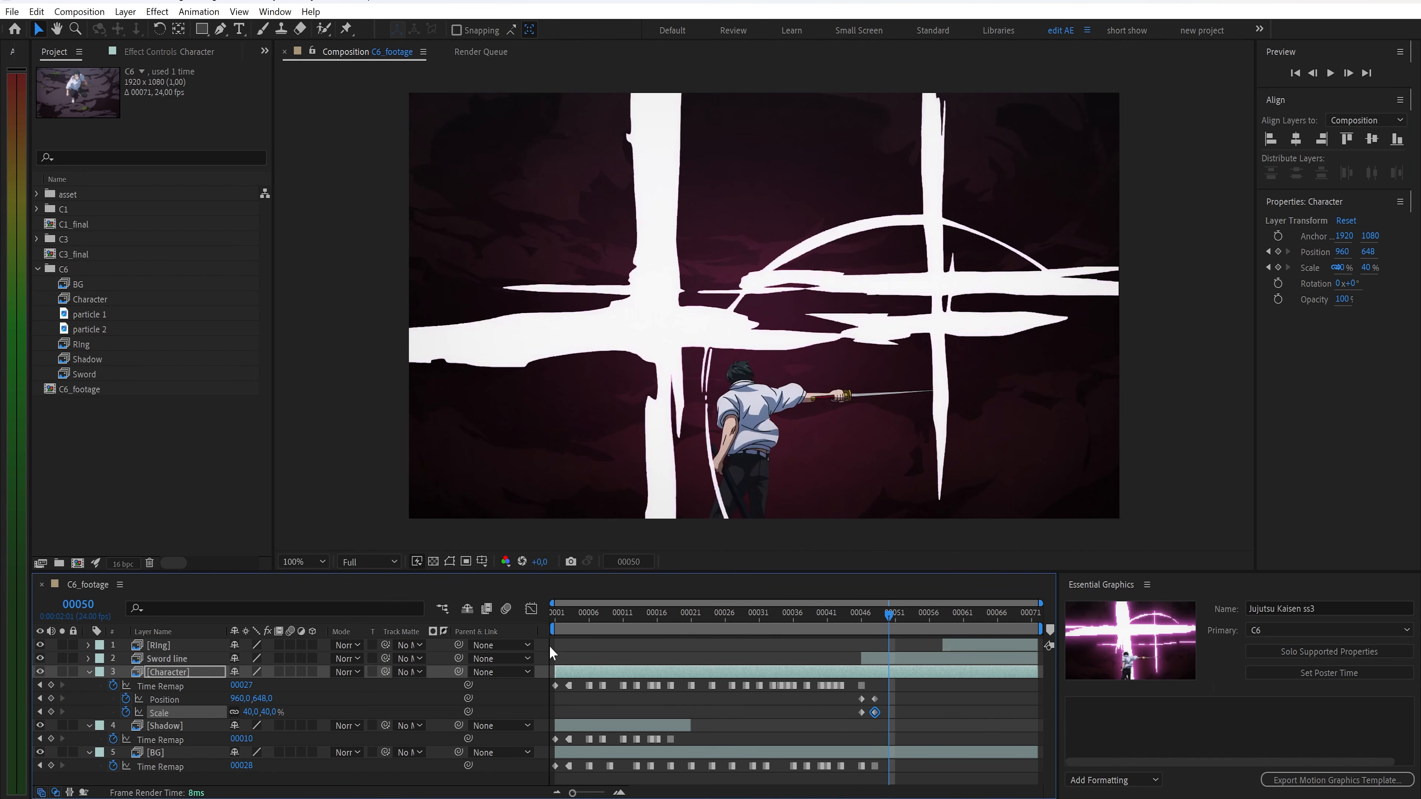
text(38)
key(Return)
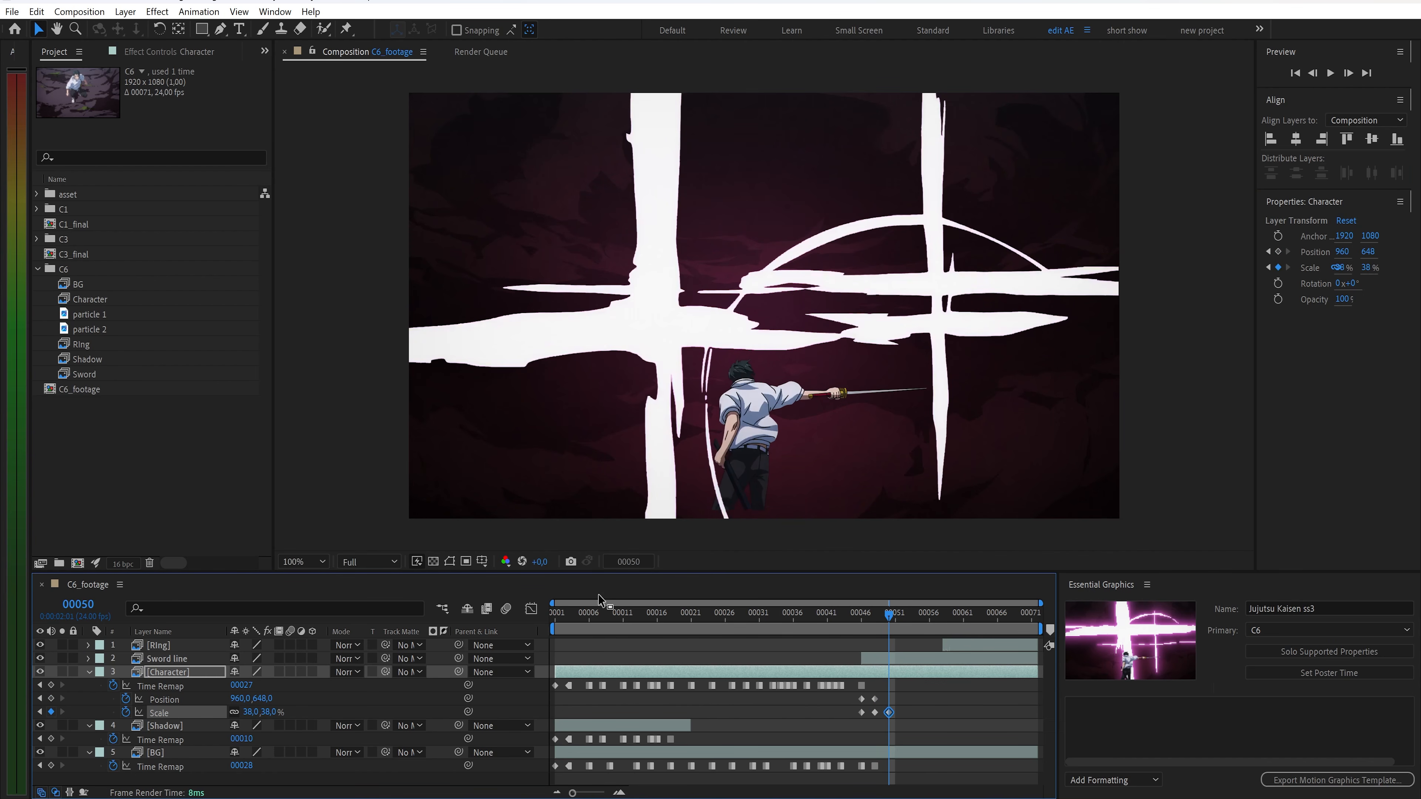
click(1395, 138)
drag(889, 615, 902, 615)
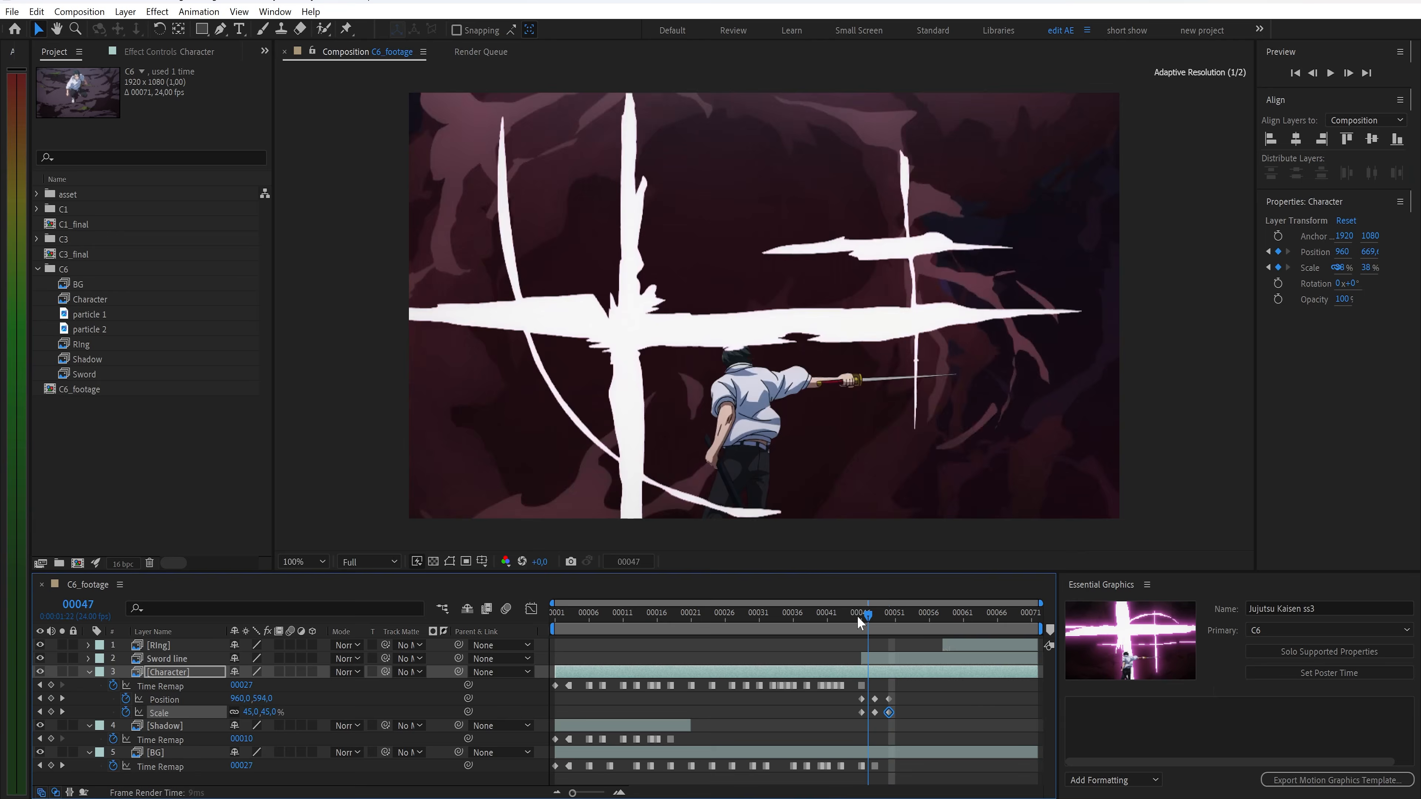
Split the Character layer at frame 46 and move the second part to the top of the layer stack
click(861, 615)
click(858, 673)
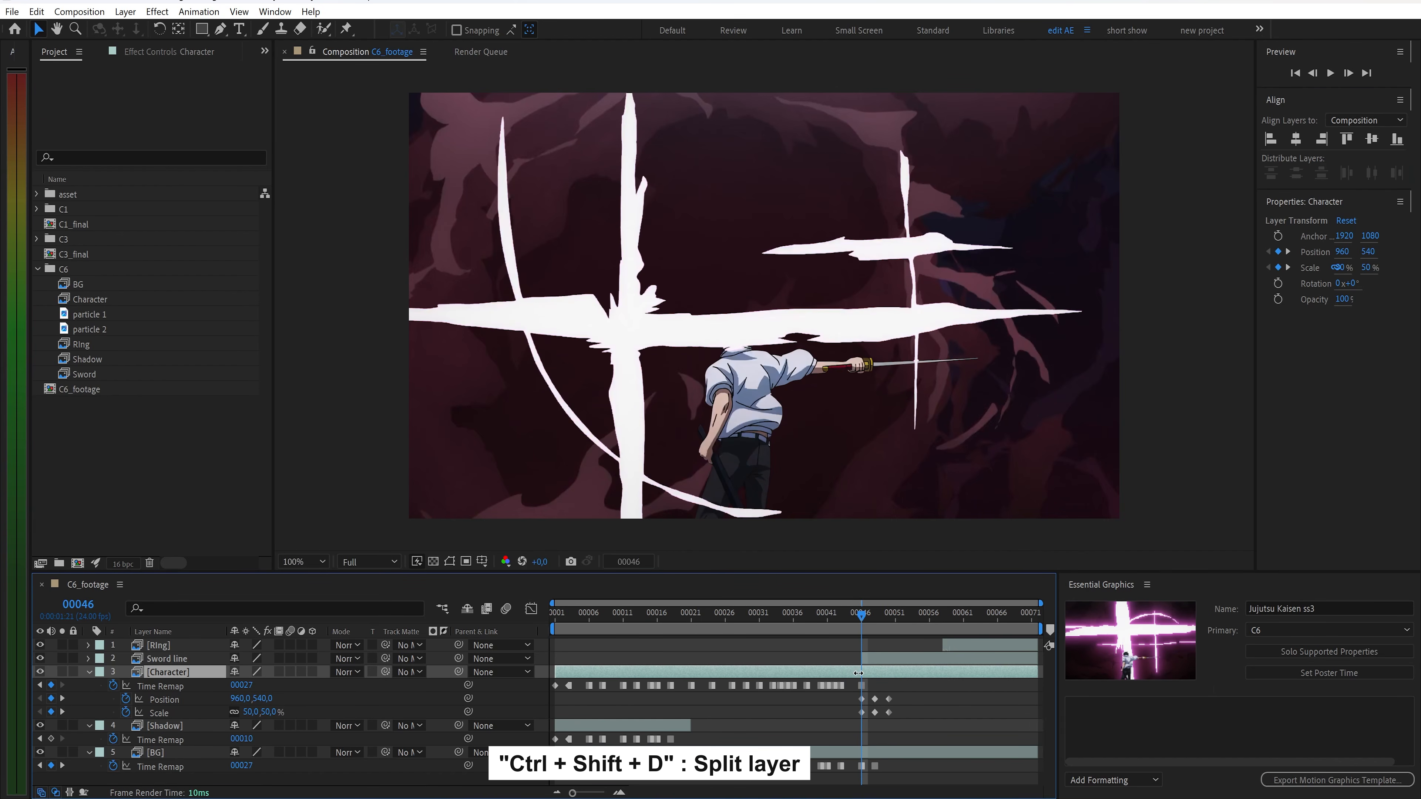
key(ctrl+shift+d)
drag(194, 672, 199, 647)
Split the Sword line layer at frame 53 and move the second part to the top of the layer stack
click(187, 674)
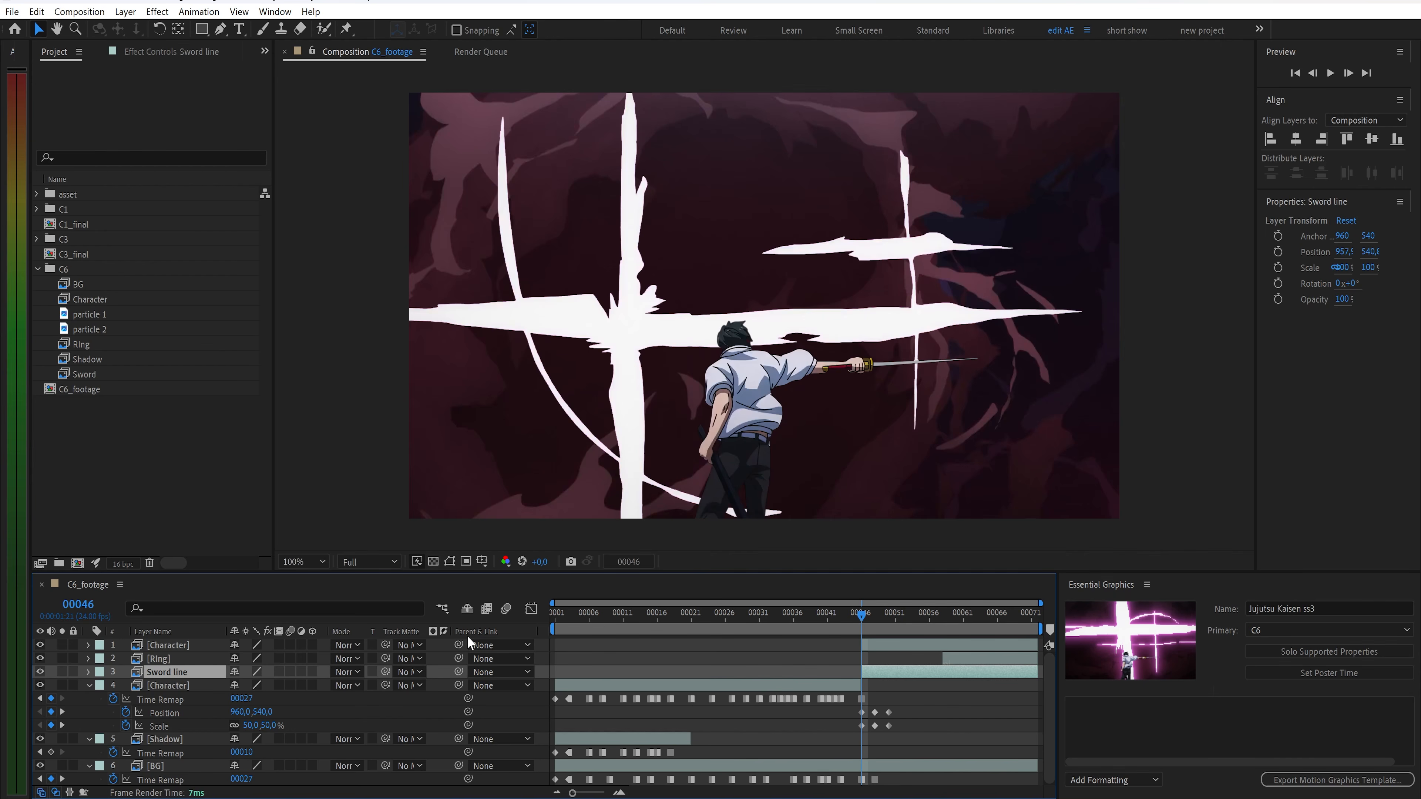
click(870, 616)
drag(902, 618, 908, 617)
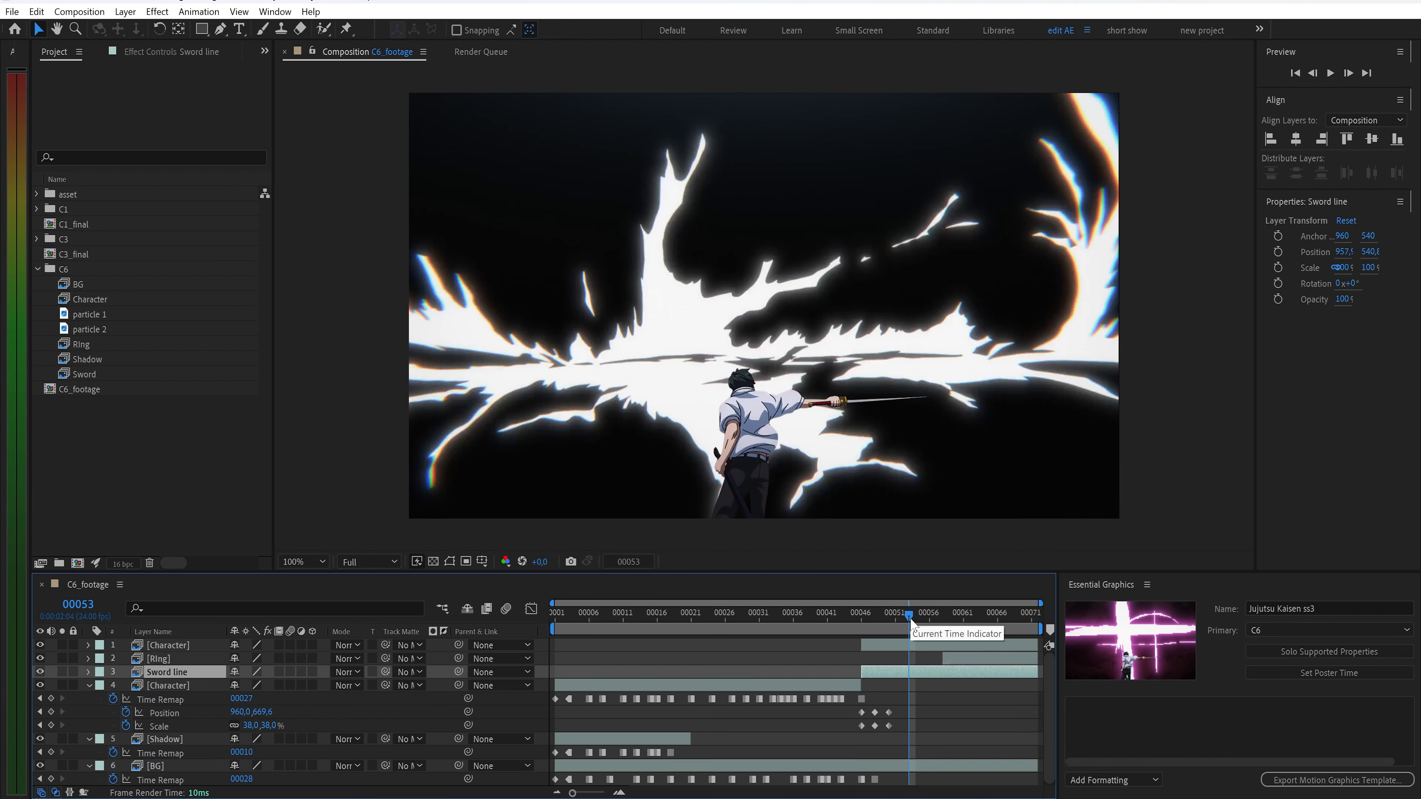
key(ctrl+shift+d)
drag(191, 673, 198, 643)
drag(855, 615, 554, 624)
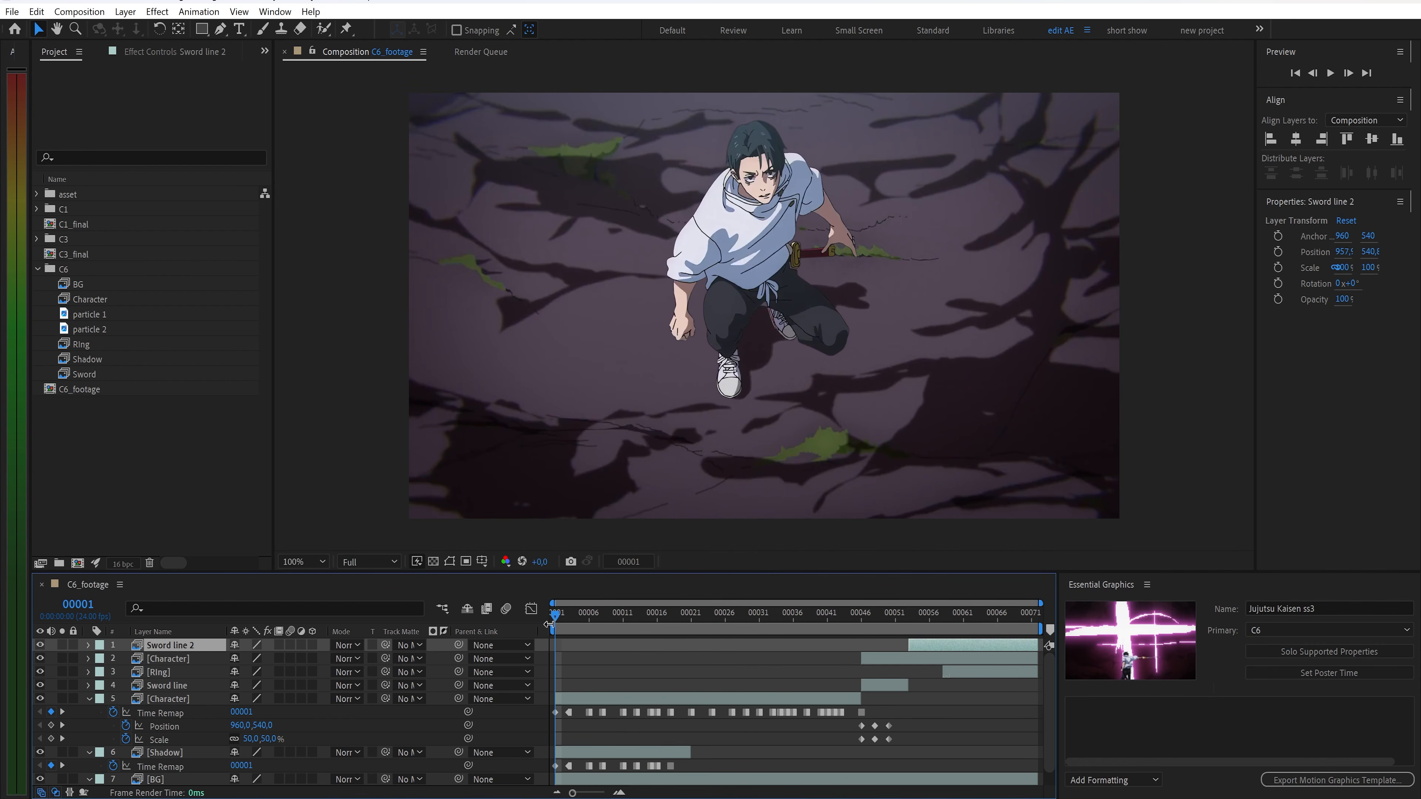
key(space)
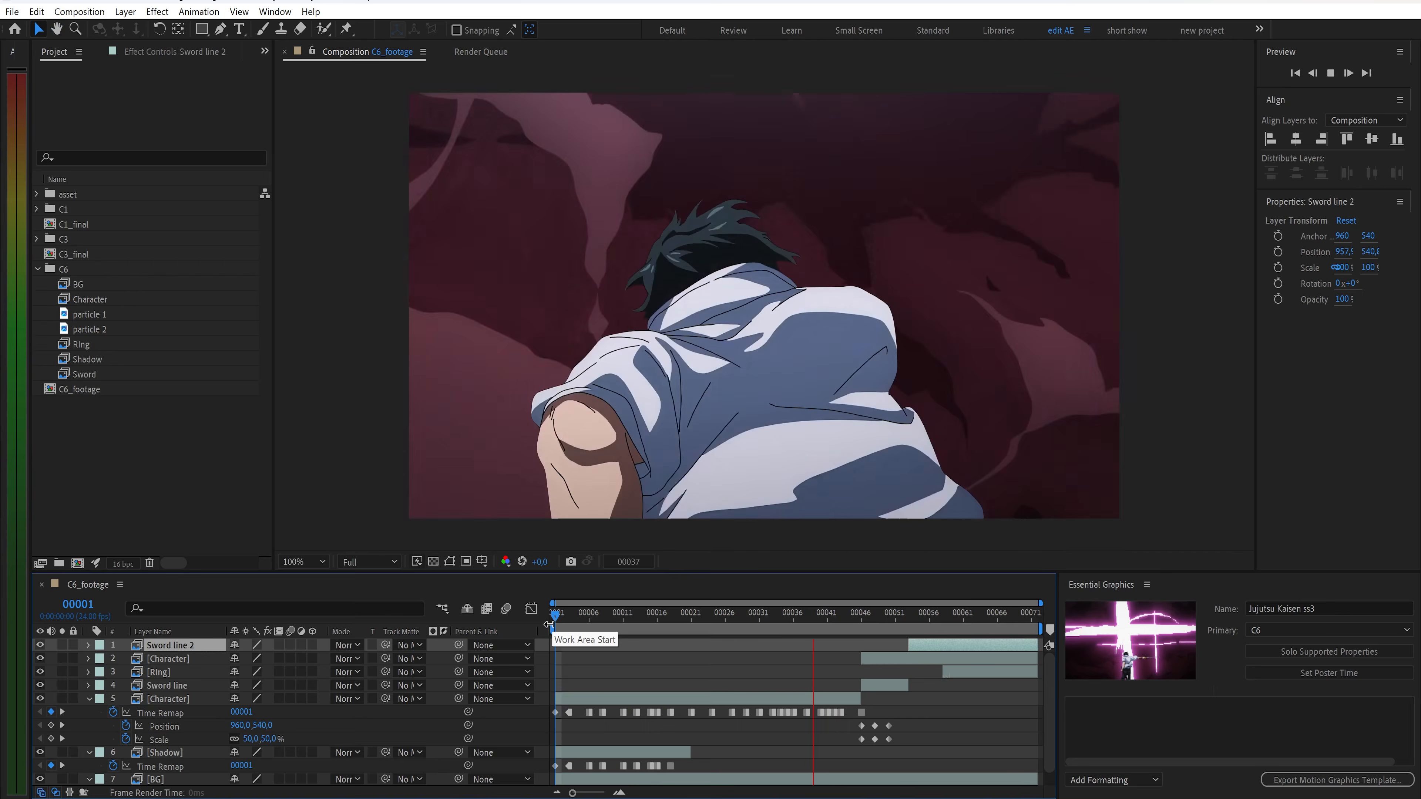
Create a 1920 x 1080 px white solid named "White trans" with the playhead at frame 43
drag(556, 623, 841, 619)
key(ctrl+y)
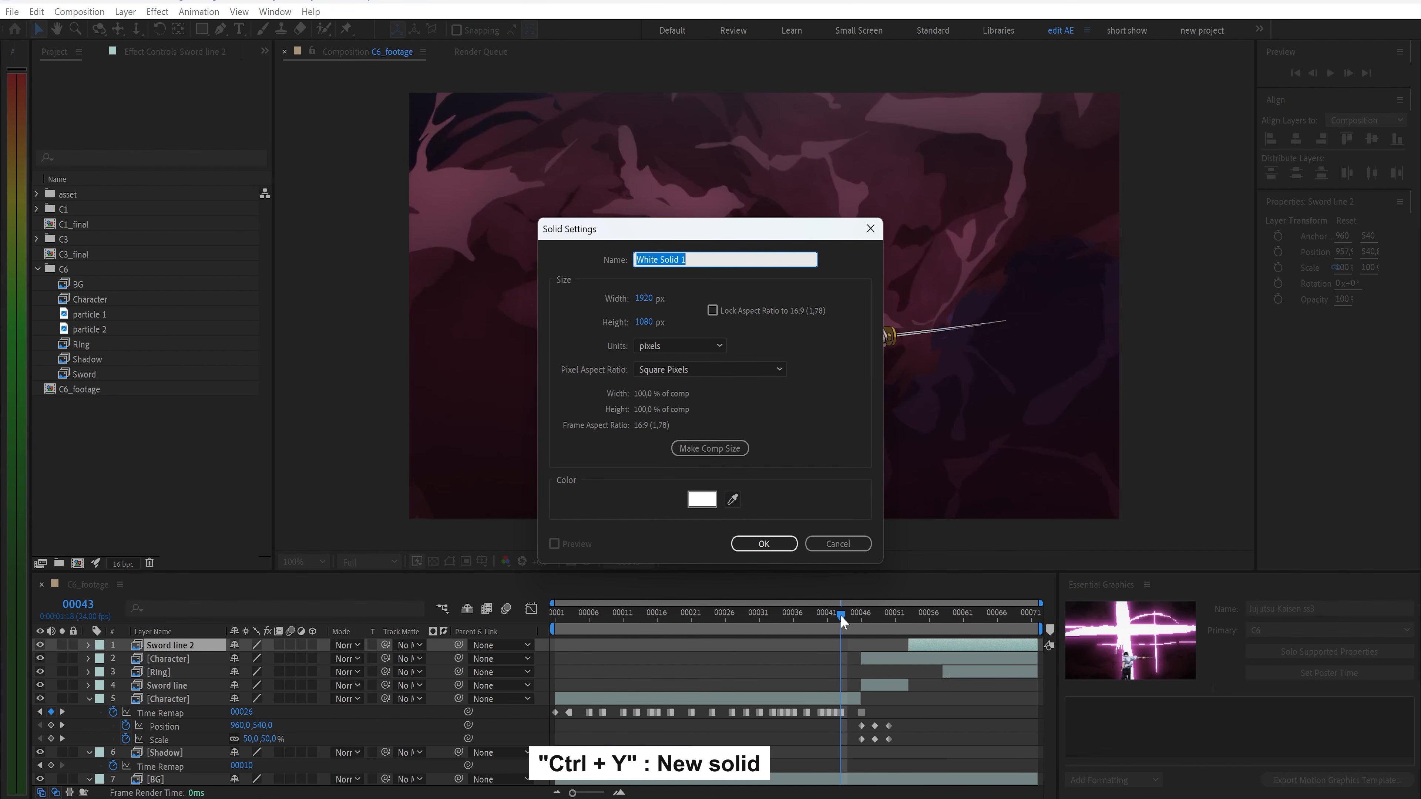
text(White trans)
click(764, 544)
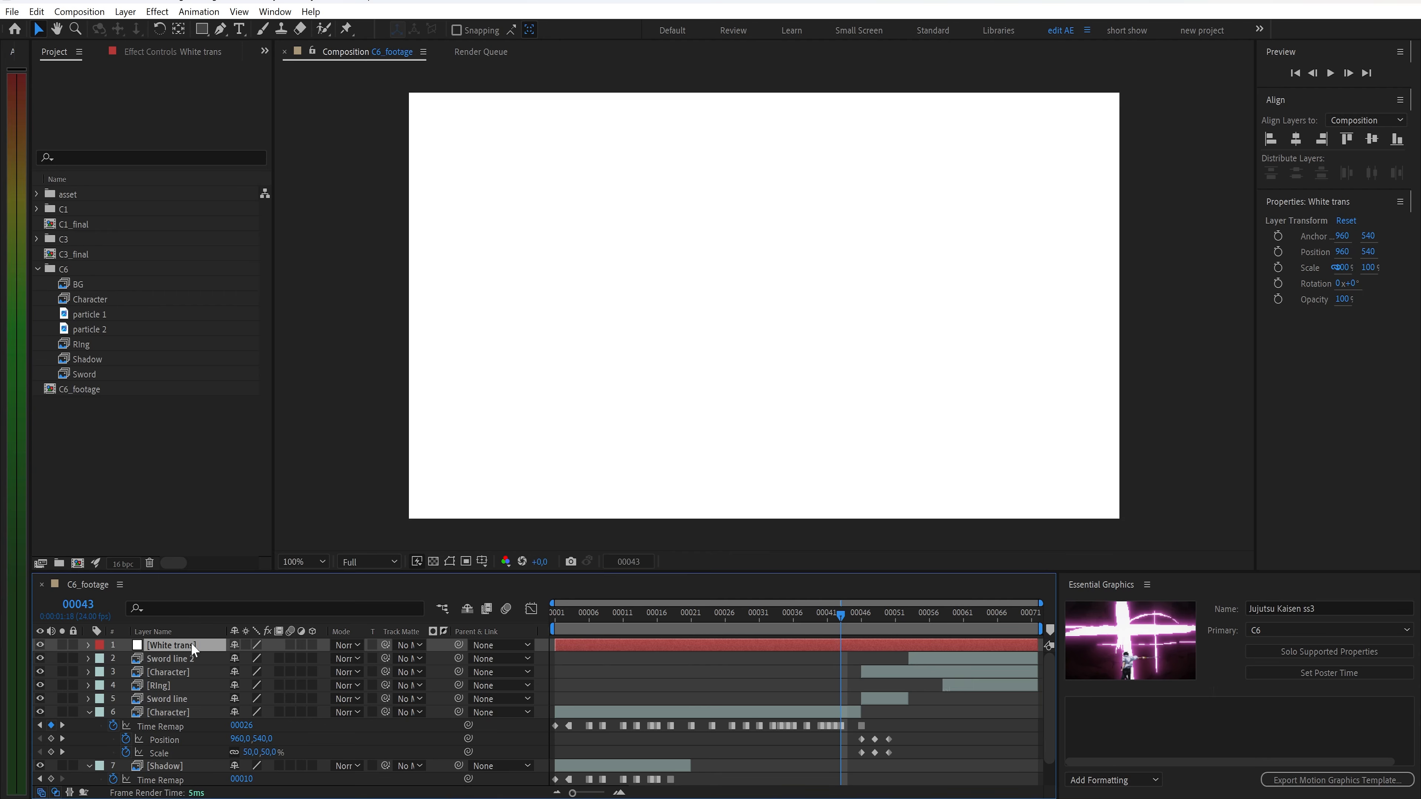
Move the White trans solid directly above the first Character layer part and trim it to frames 43 through 46
drag(196, 646, 195, 704)
drag(555, 700, 841, 701)
drag(1038, 700, 866, 701)
Keyframe the White trans solid's opacity at 100% on frame 43 and 0% on frame 46
key(t)
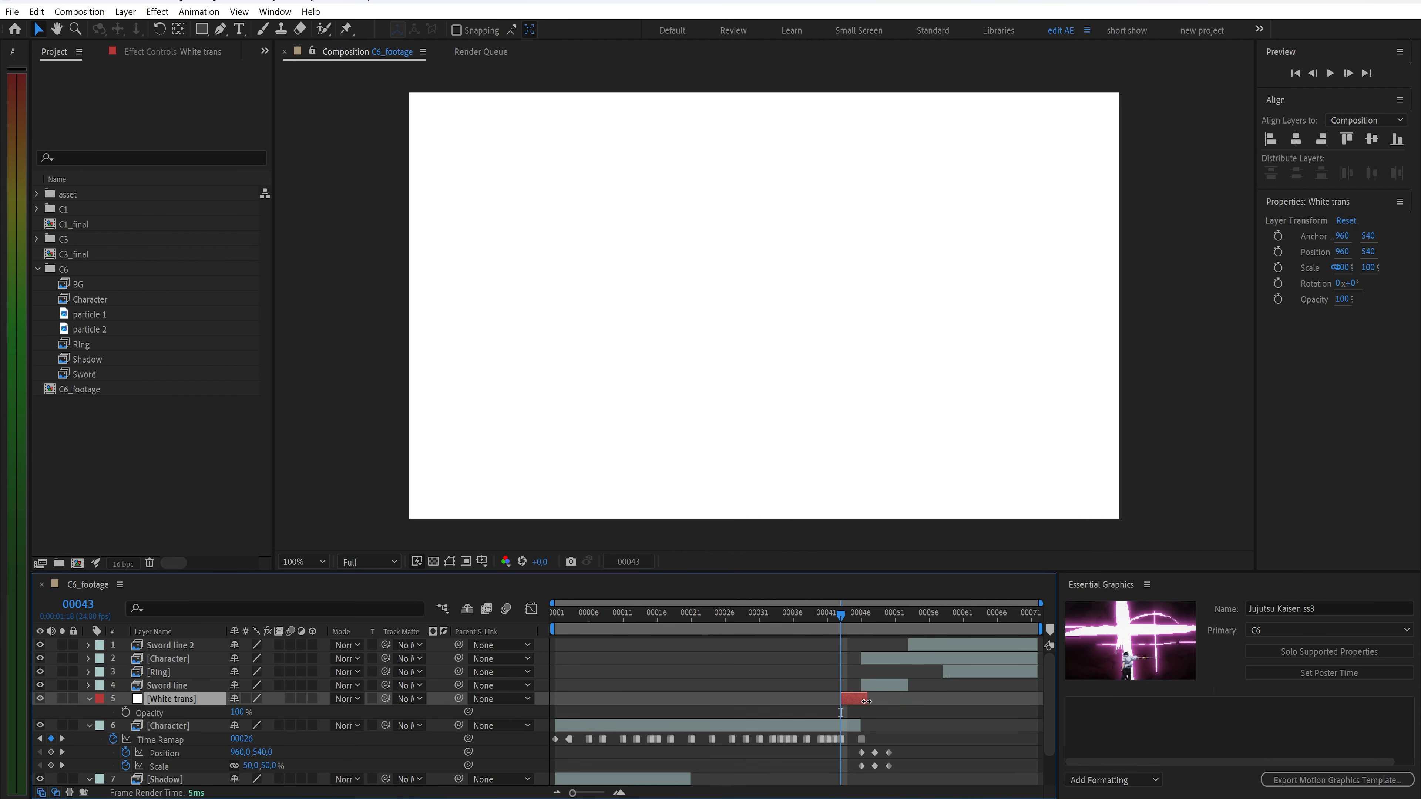
click(125, 713)
drag(855, 617, 862, 617)
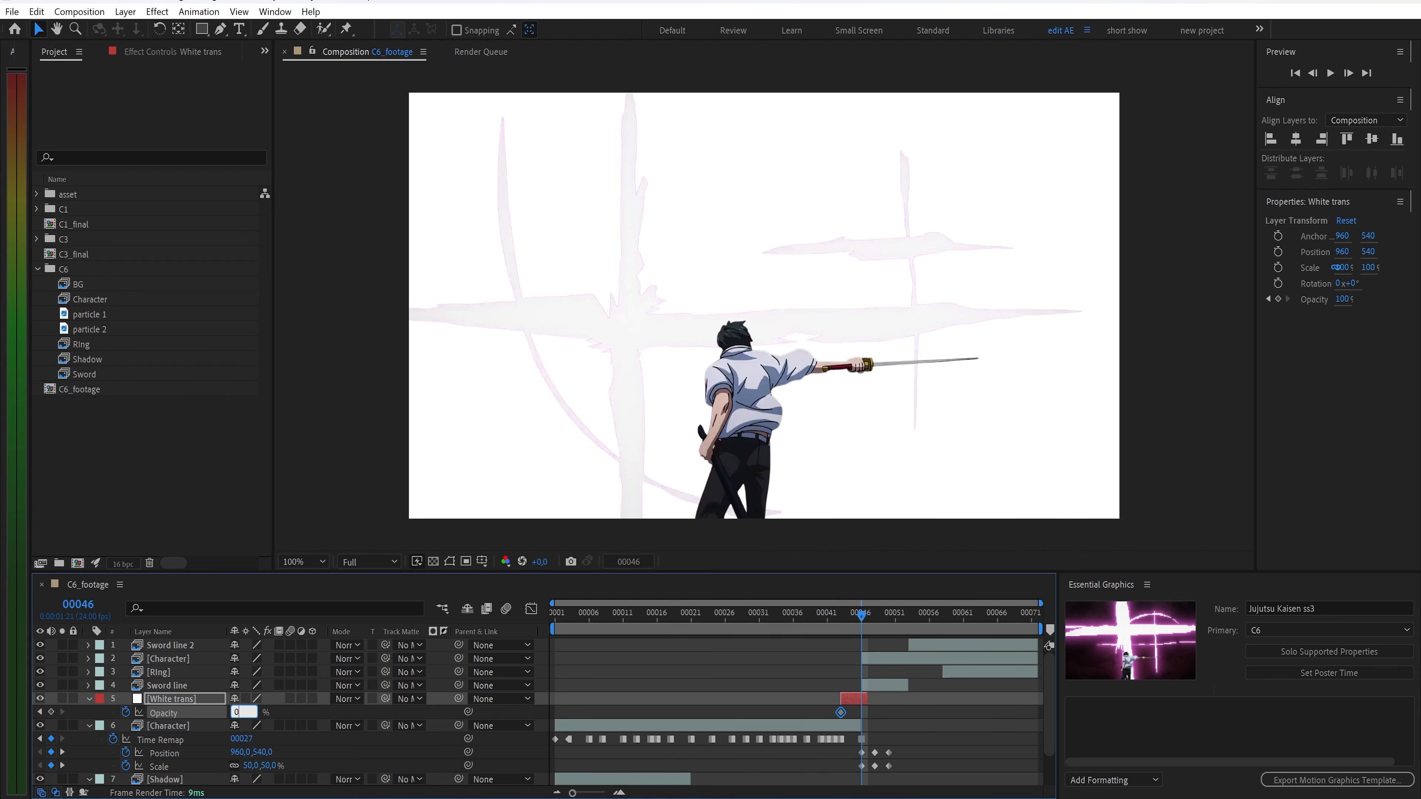
key(Return)
drag(852, 619, 844, 619)
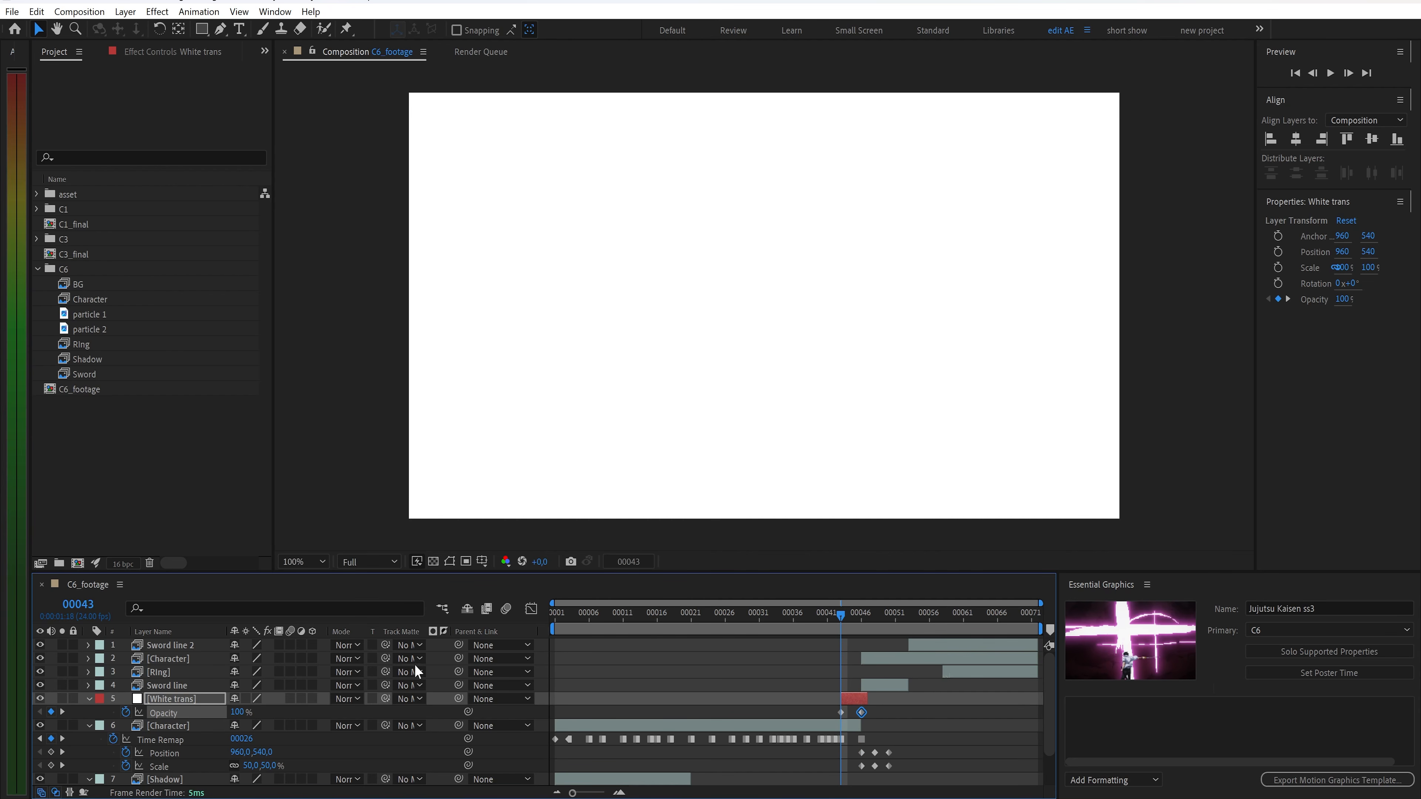
Duplicate the White trans layer, set the copy's opacity to 60% at frame 43 and its blending mode to Overlay
key(ctrl+d)
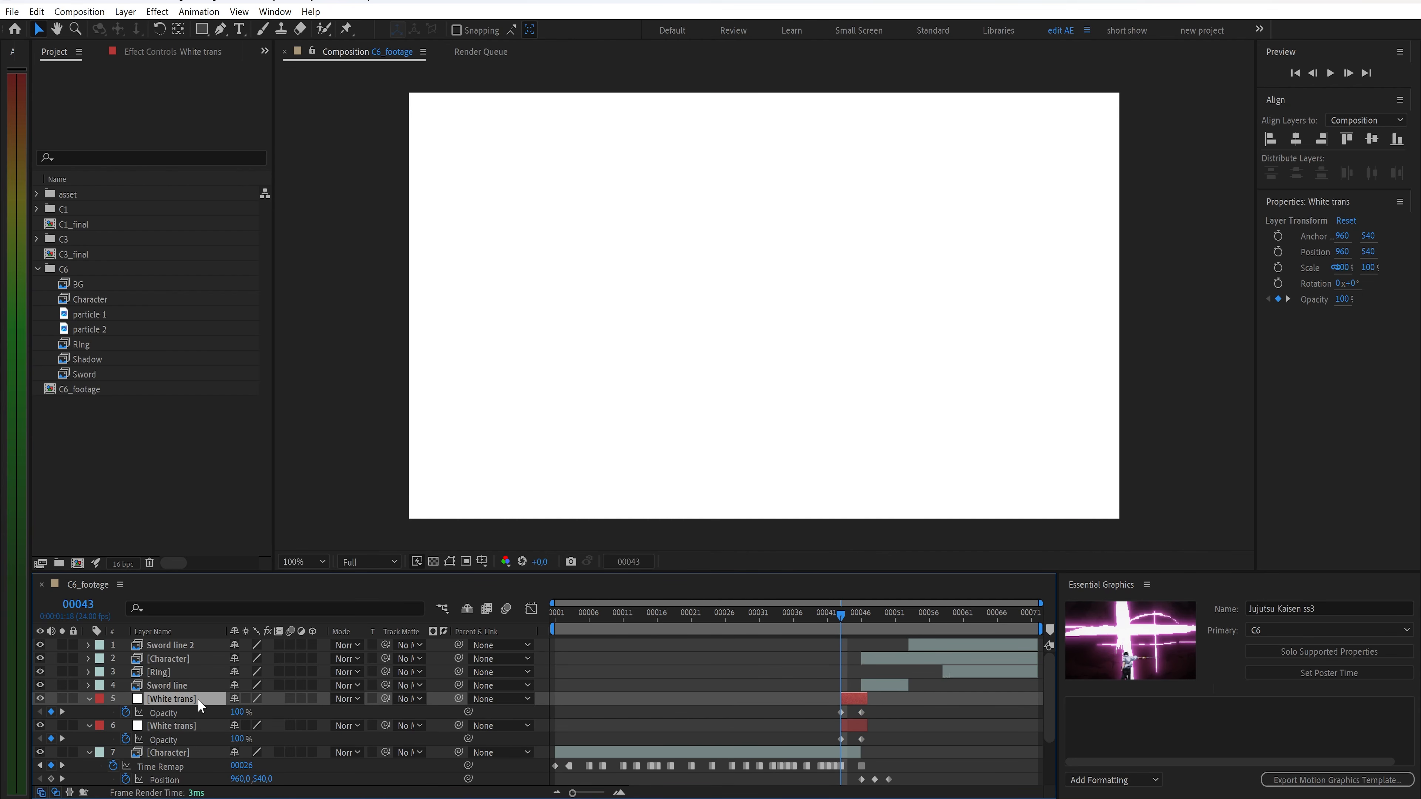
click(237, 713)
text(60)
key(Return)
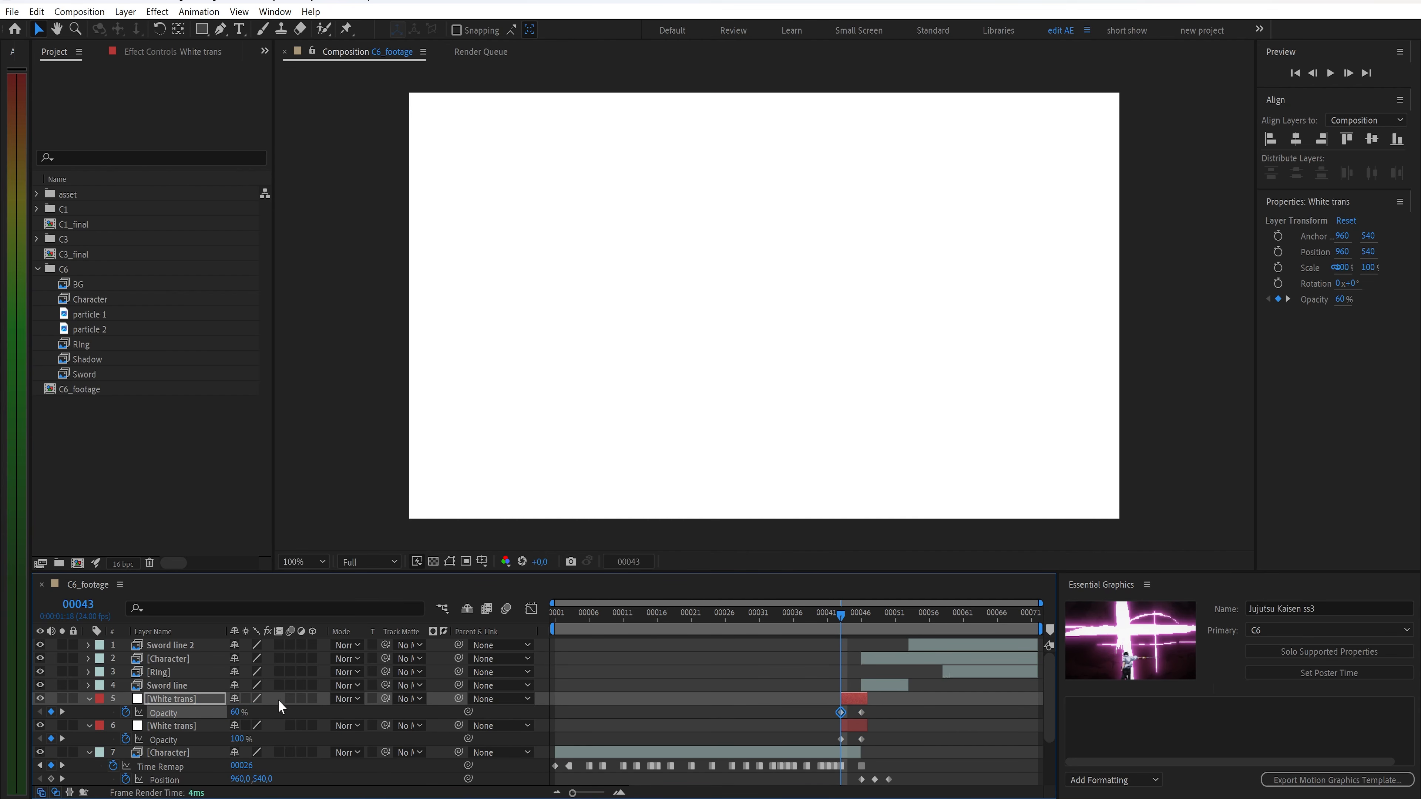
click(347, 700)
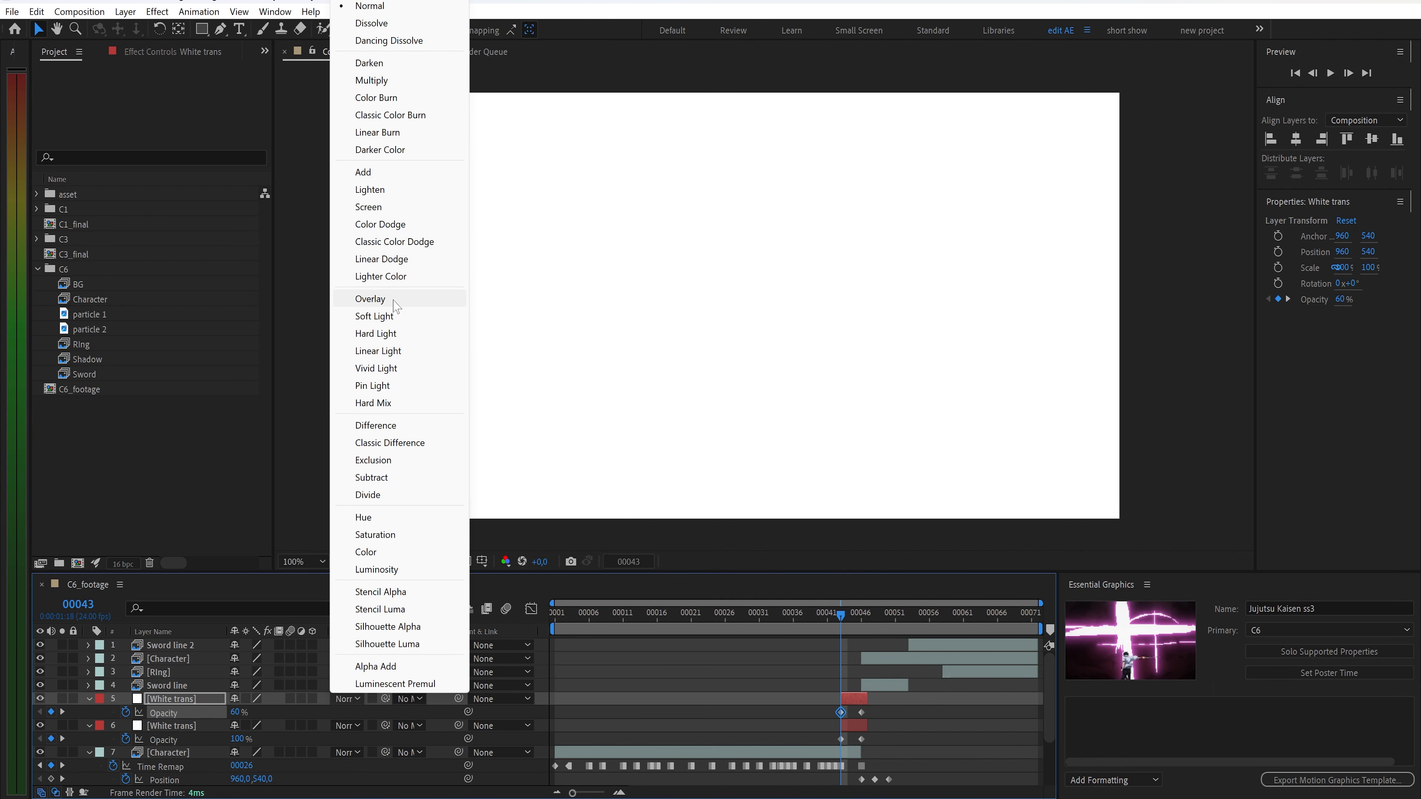
click(381, 303)
Add particle 1 and particle 2 above all layers, trimmed to frames 16-17 for particle 1 and 18-19 for particle 2
drag(852, 627, 556, 565)
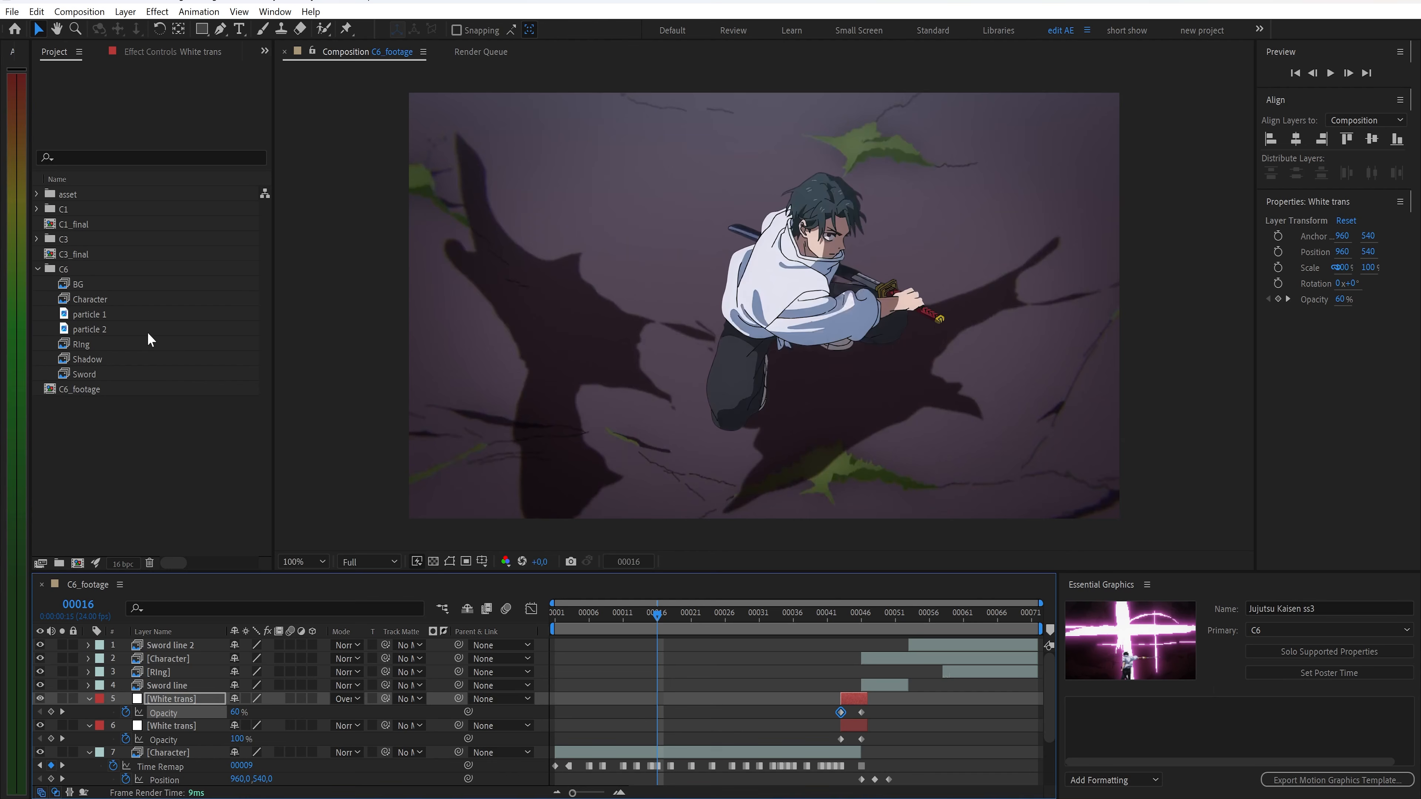
click(133, 332)
shift+click(129, 317)
drag(129, 330, 213, 644)
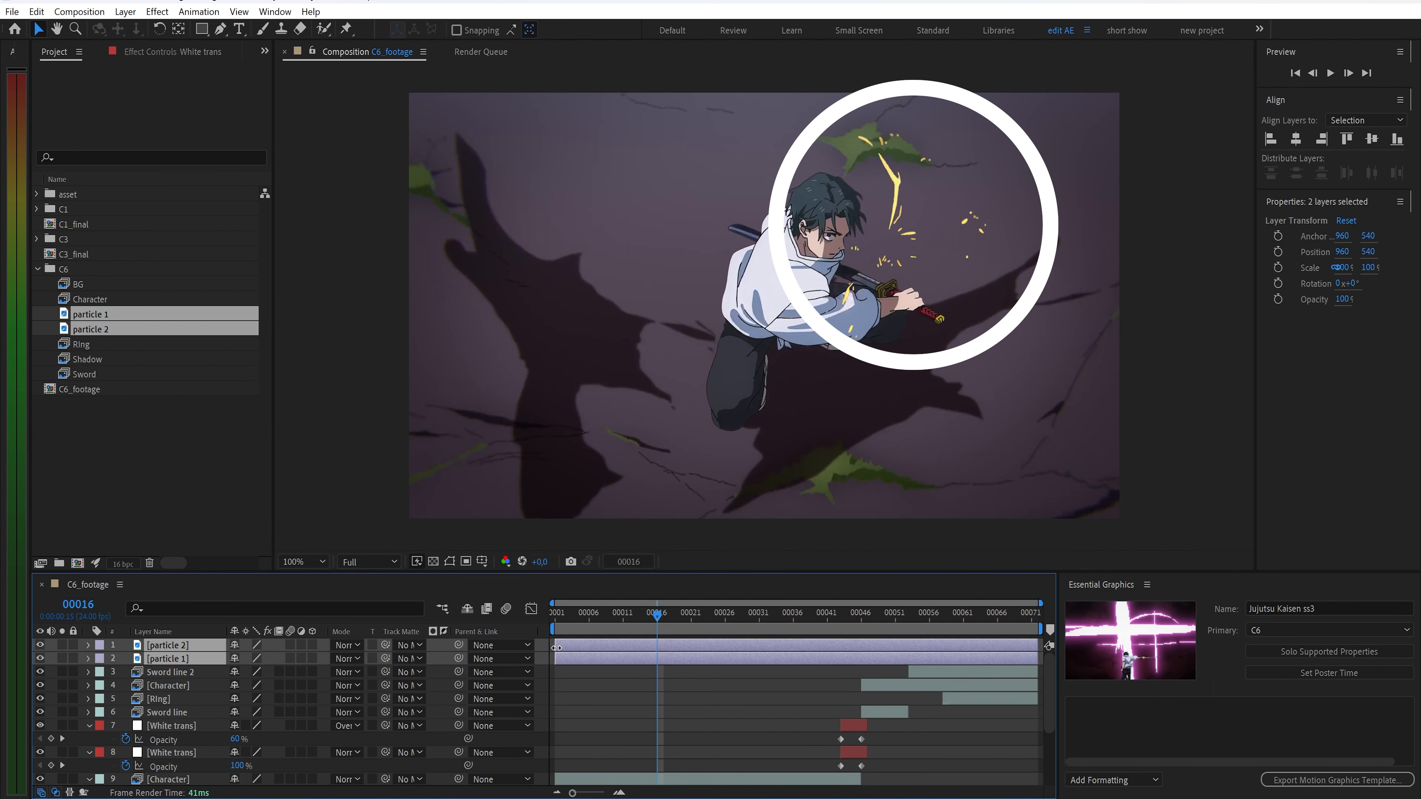
drag(556, 647, 657, 650)
drag(1039, 648, 672, 644)
click(672, 645)
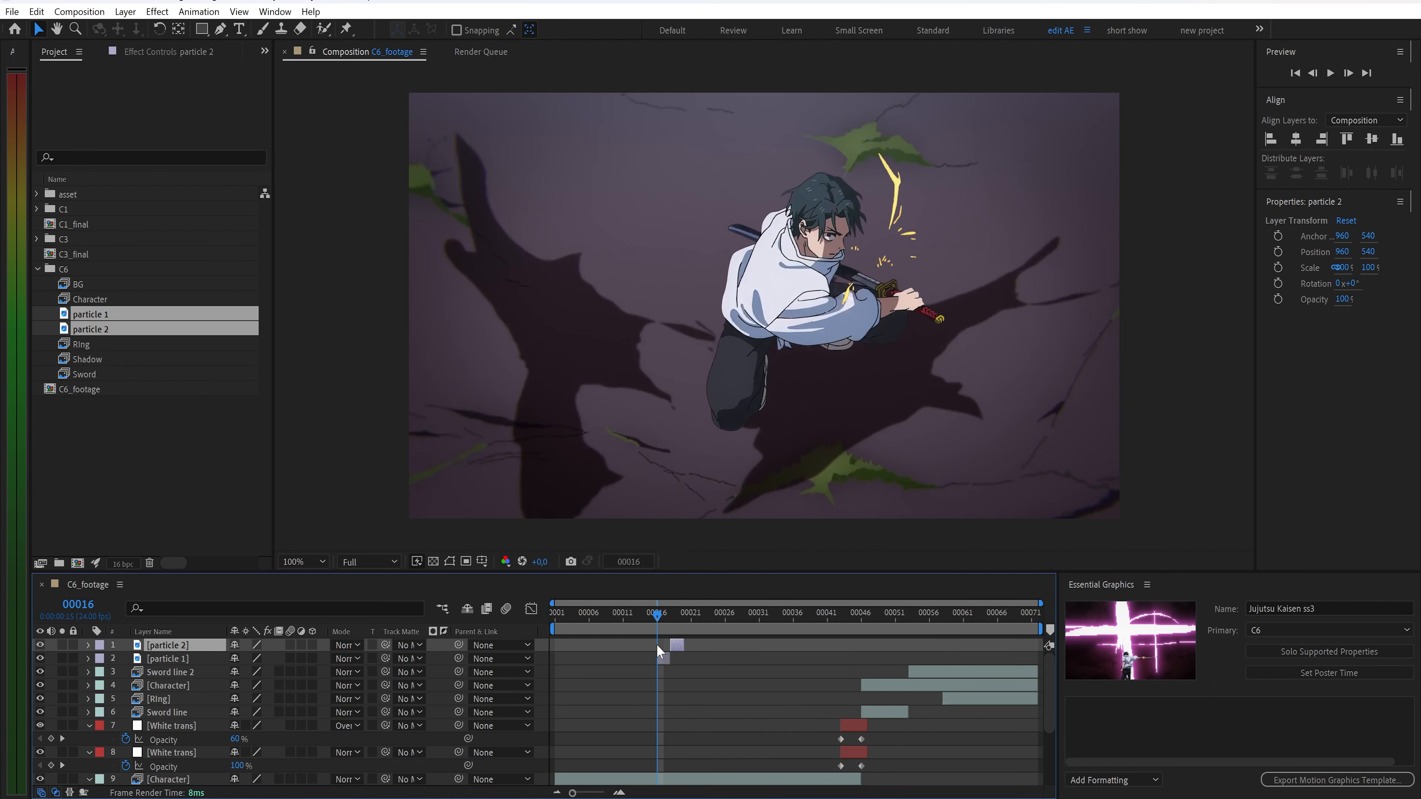
Apply Deep Glow to the particle 2 layer at frame 18 and copy the effect onto particle 1
key(Page_Down)
key(Page_Down)
key(ctrl+space)
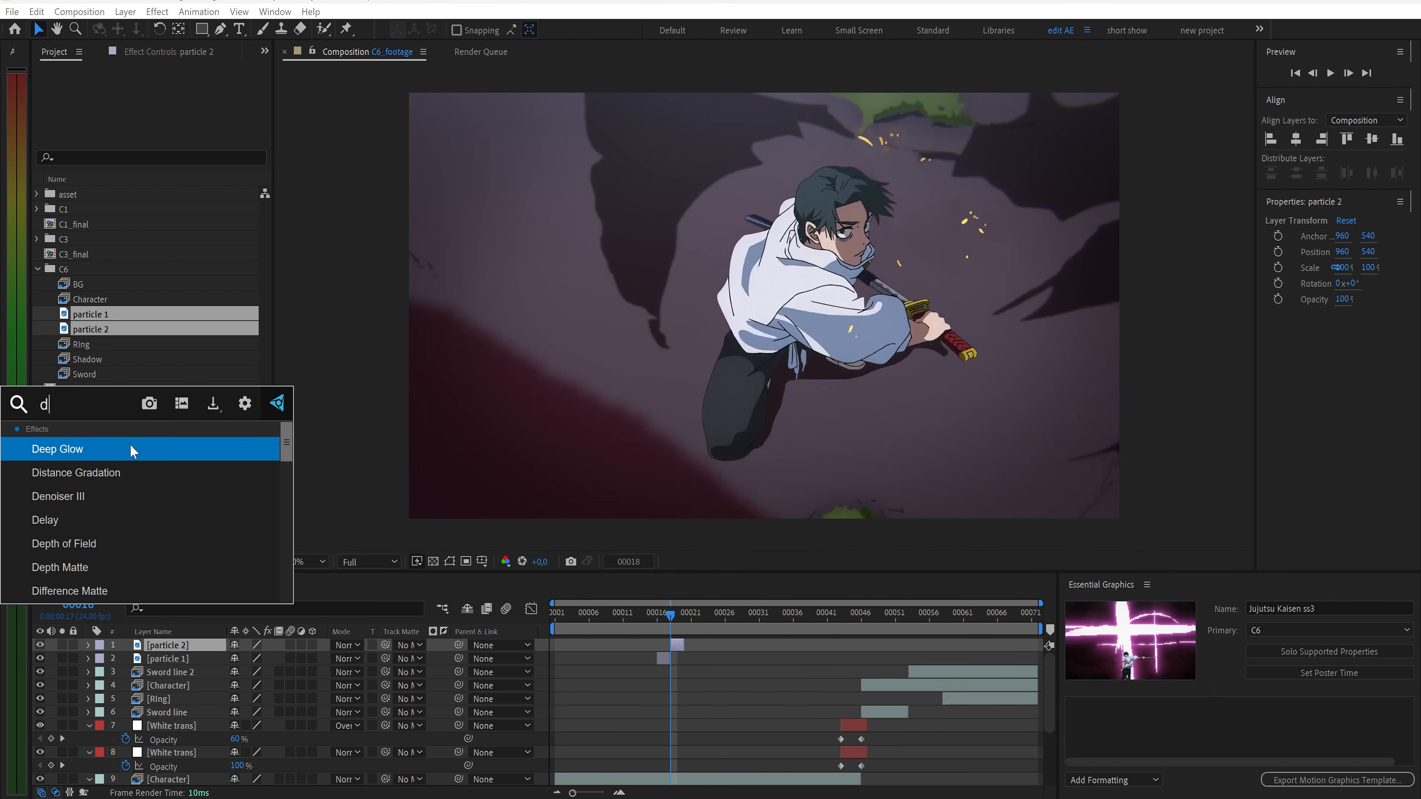
click(130, 445)
click(185, 656)
key(ctrl+v)
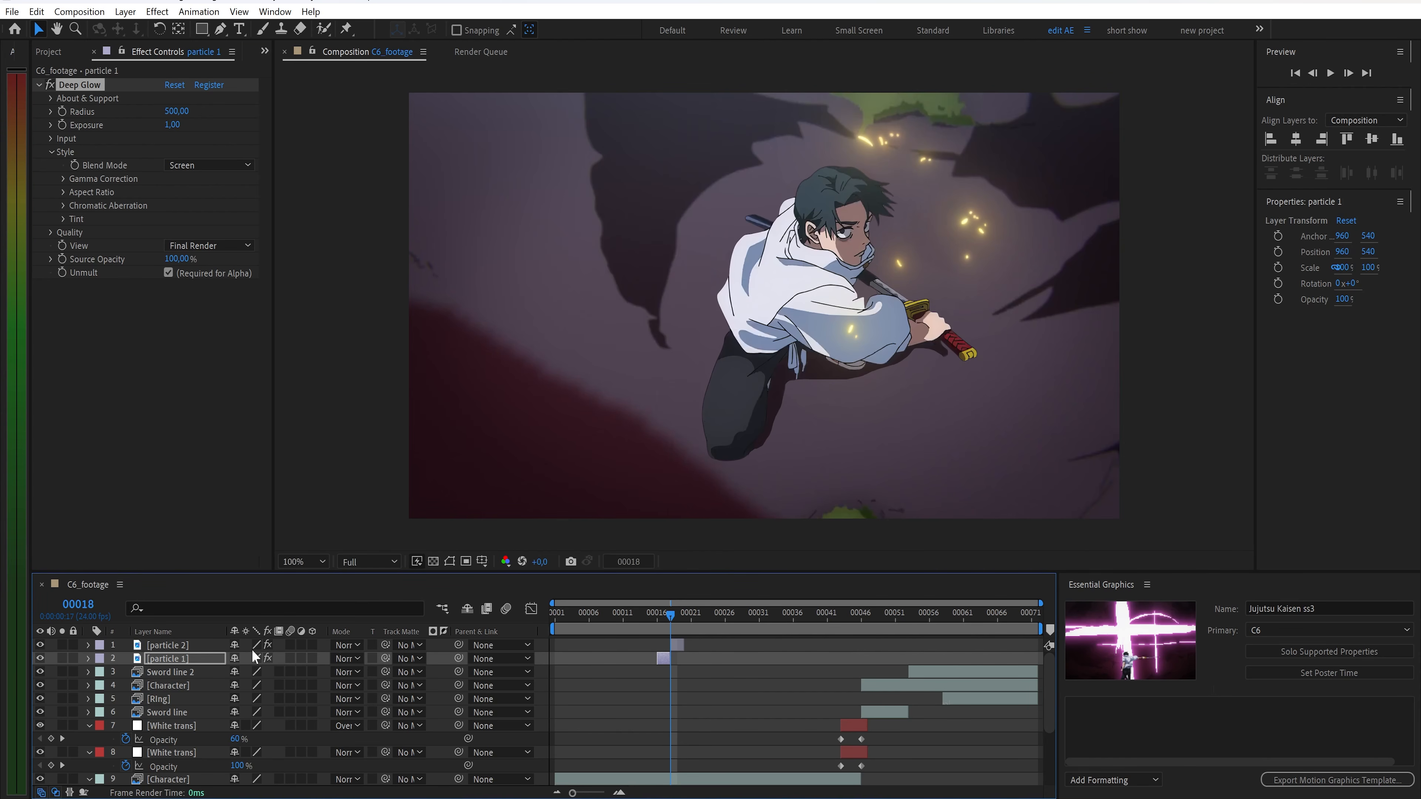
Duplicate the Sword line layer, rename the copy "color" and place it directly below Sword line
drag(676, 629, 881, 663)
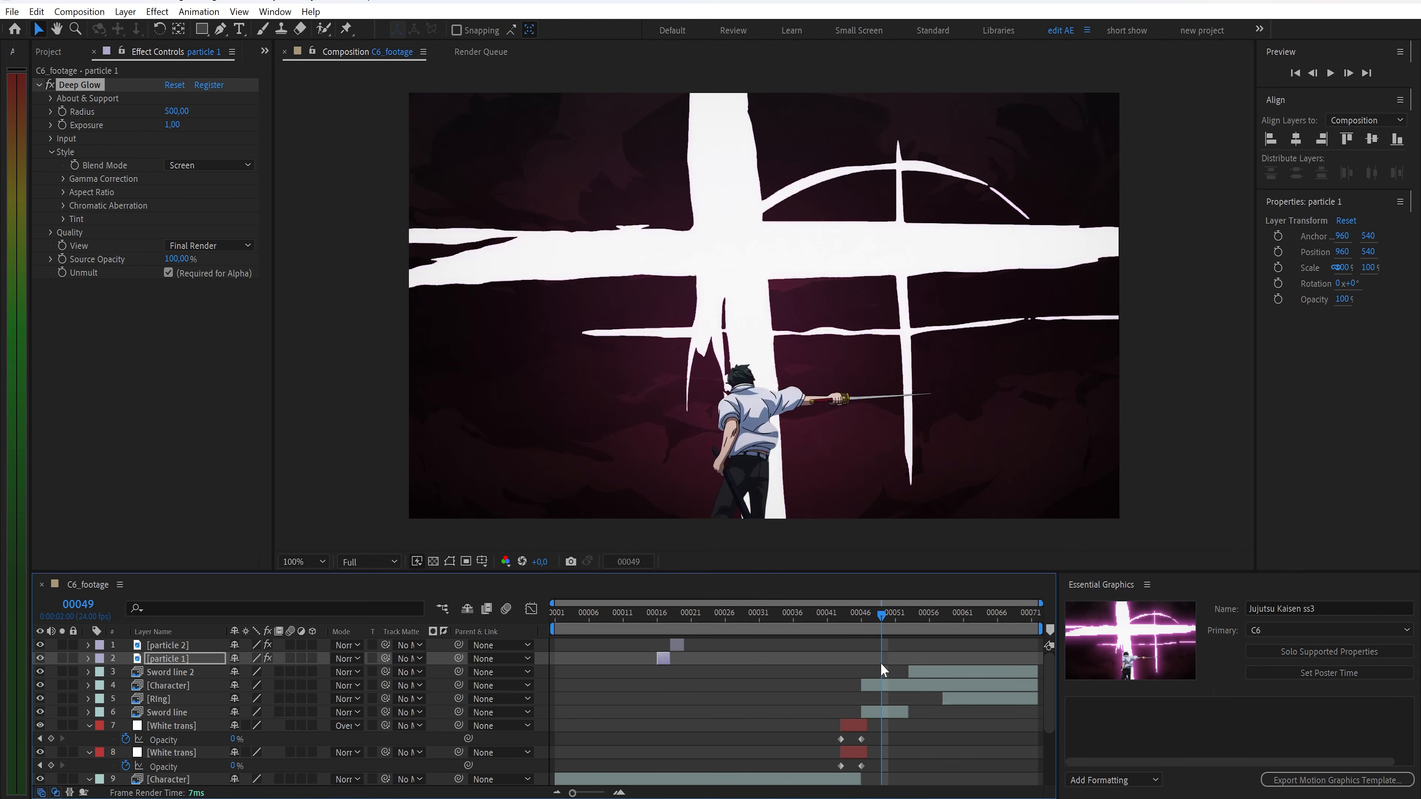
click(883, 714)
key(ctrl+d)
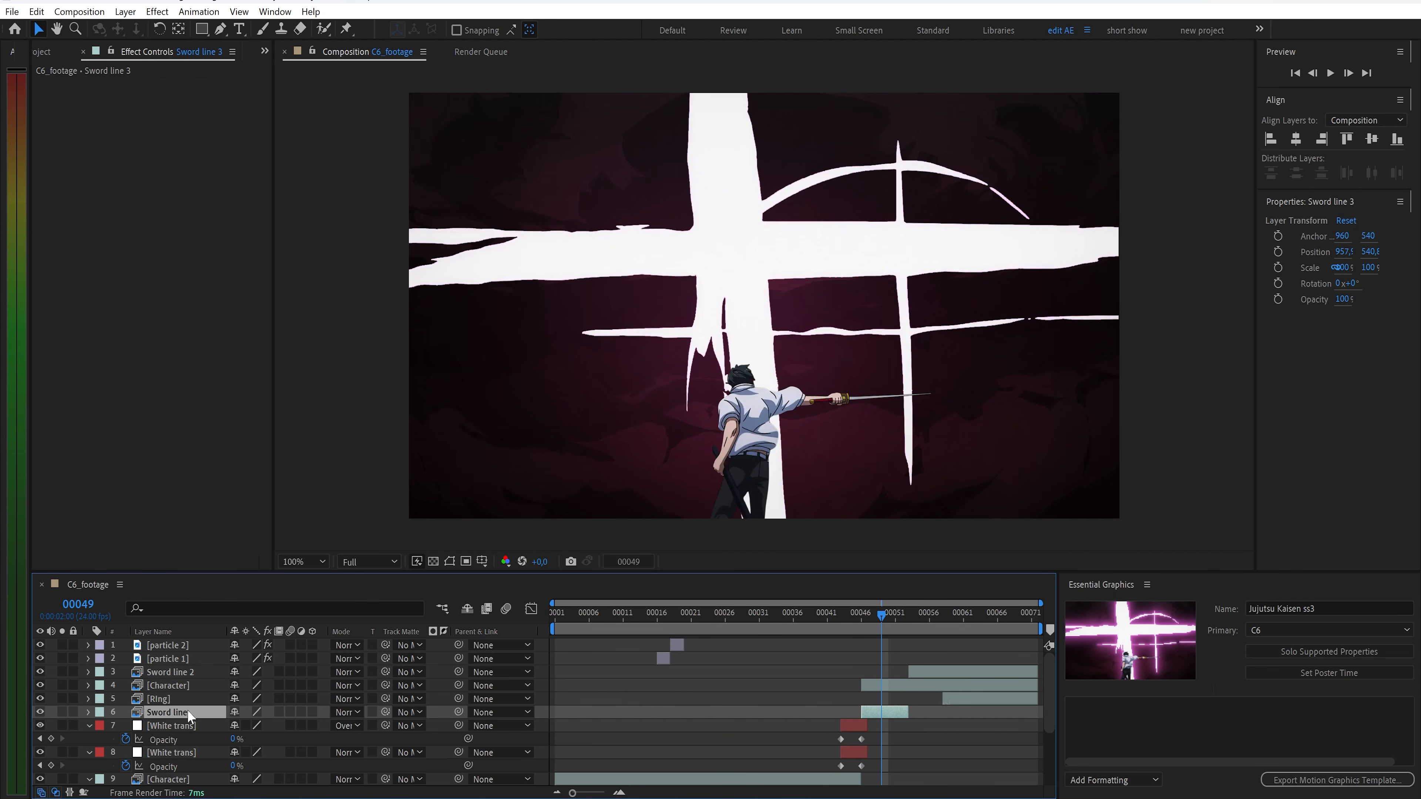
right_click(200, 712)
click(212, 666)
text(color)
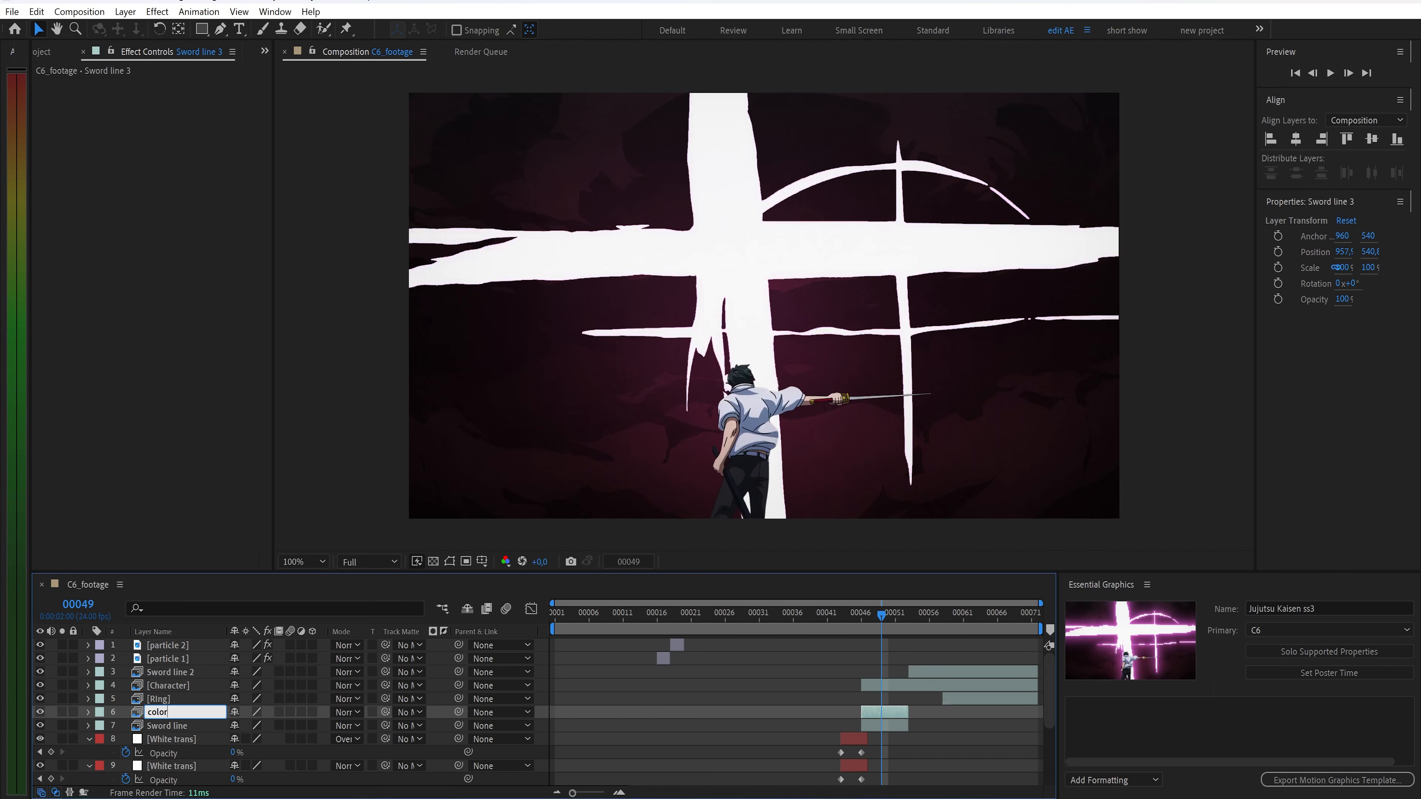
key(Return)
drag(184, 710, 180, 732)
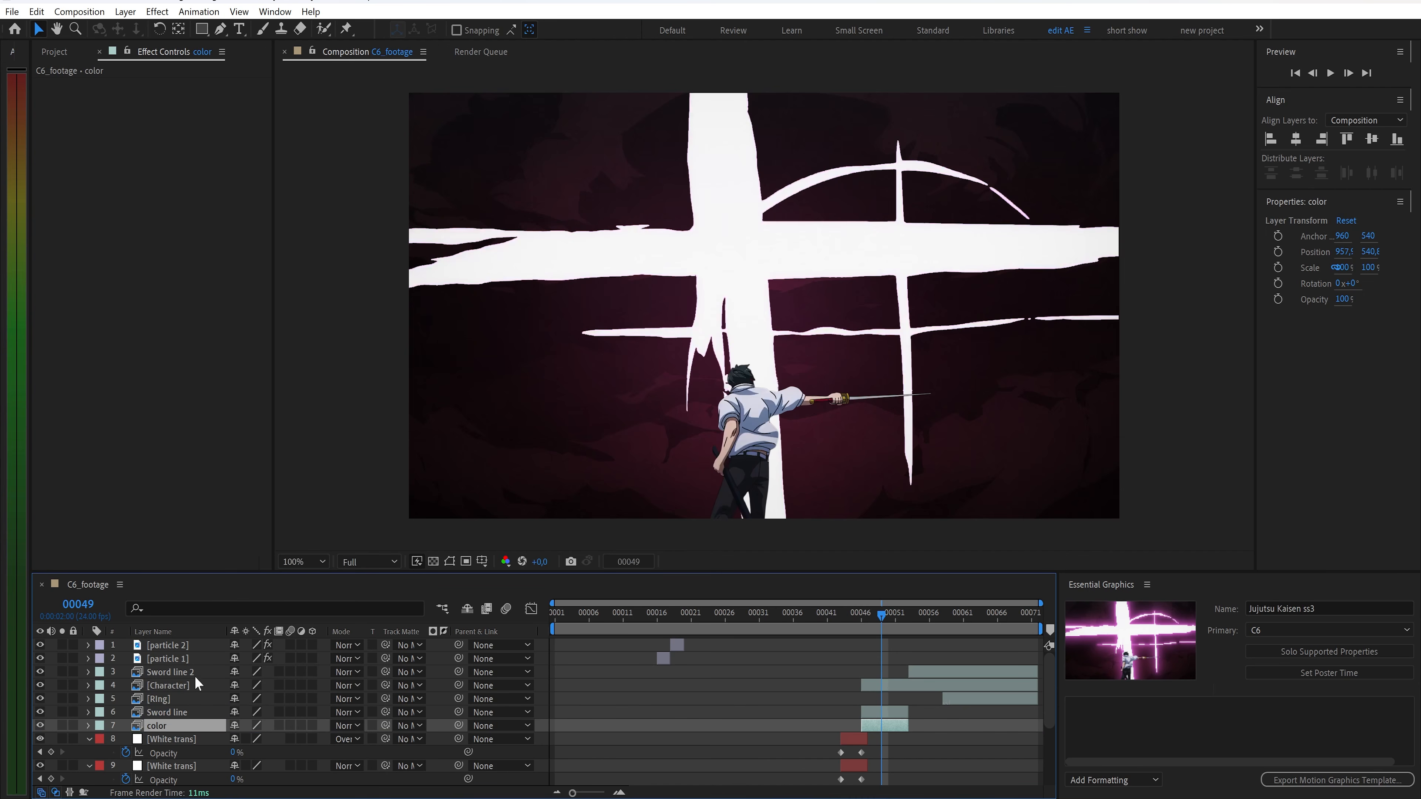
Apply a Fill effect to the color layer and paste the copied purple as its fill color
key(ctrl+space)
text(fi)
key(Return)
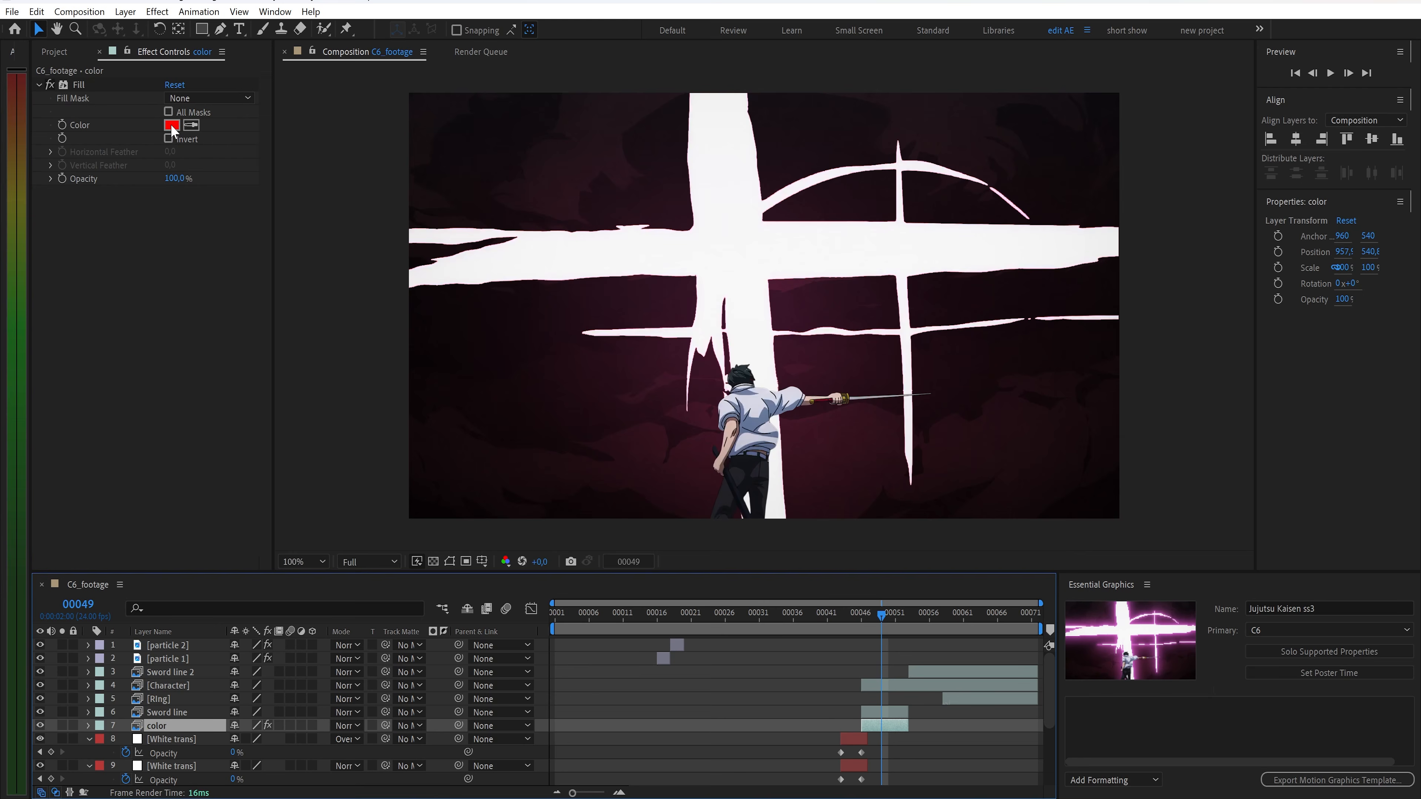
click(171, 124)
key(ctrl+v)
key(Return)
Give the color layer Deep Glow and Screen blending, and copy its Fill and Deep Glow effects
key(ctrl+space)
text(d)
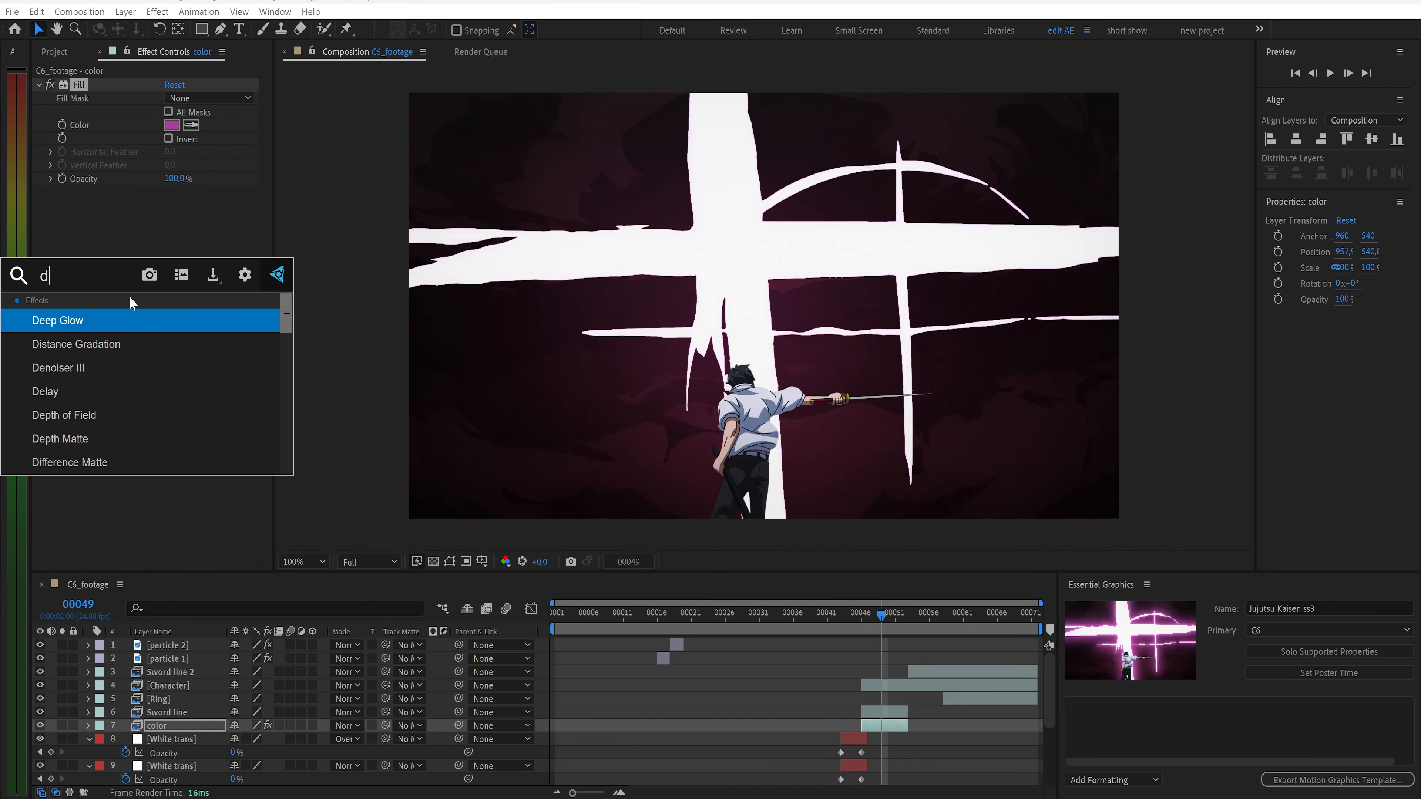
click(112, 315)
click(346, 726)
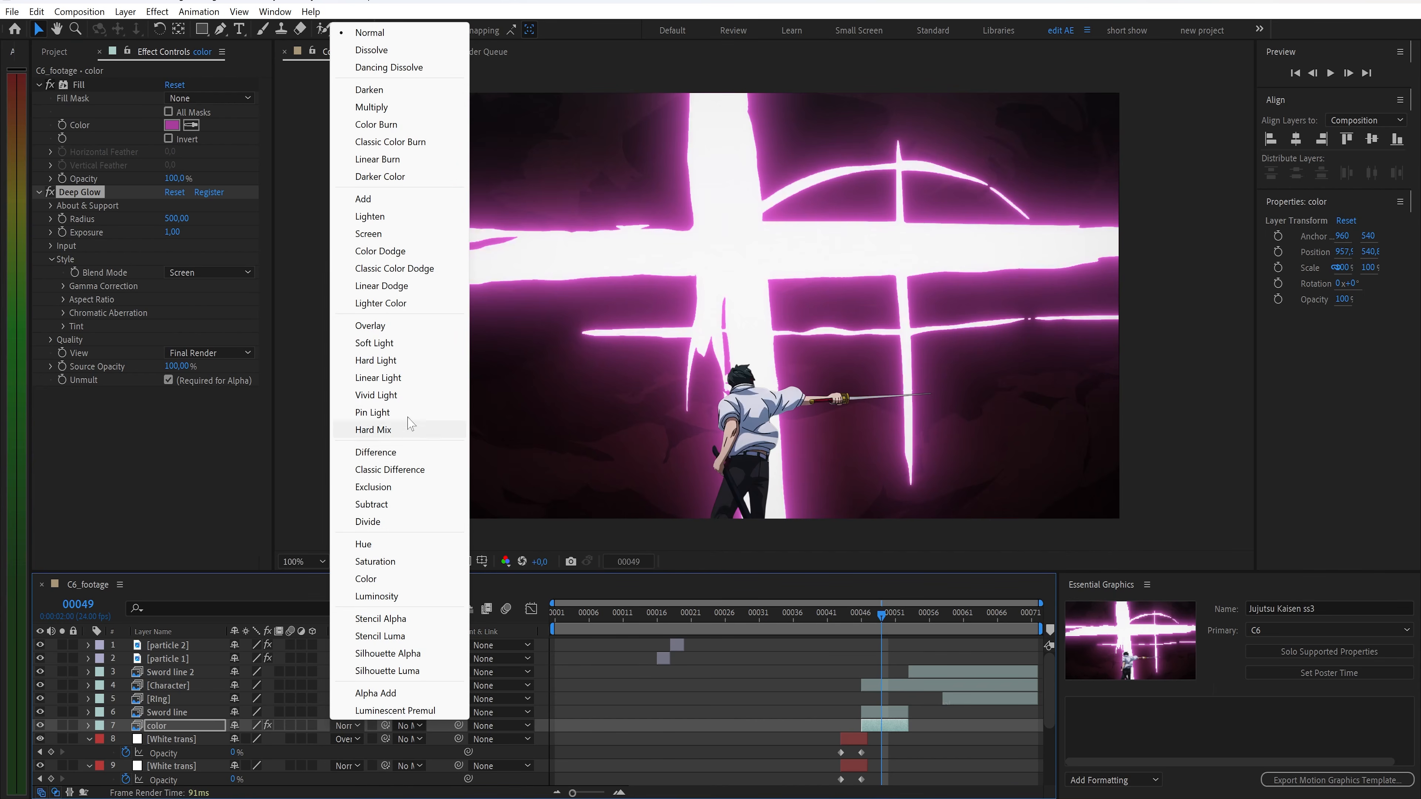
click(413, 235)
click(91, 191)
key(ctrl+a)
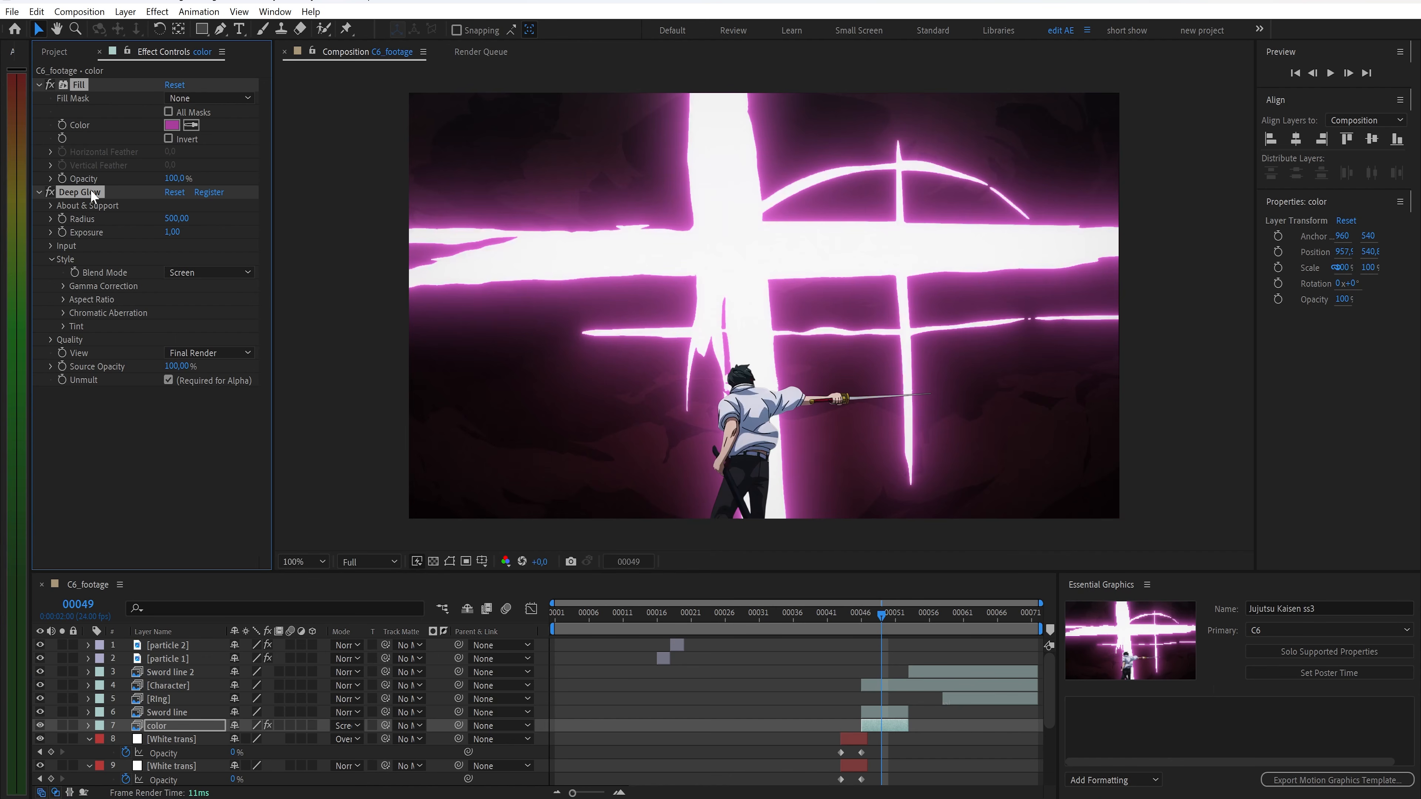
Duplicate the Sword line 2 layer at frame 62 and rename the lower one "Sword line 2 color"
drag(881, 616, 948, 621)
click(932, 673)
key(Page_Down)
key(Page_Down)
key(Page_Down)
key(ctrl+d)
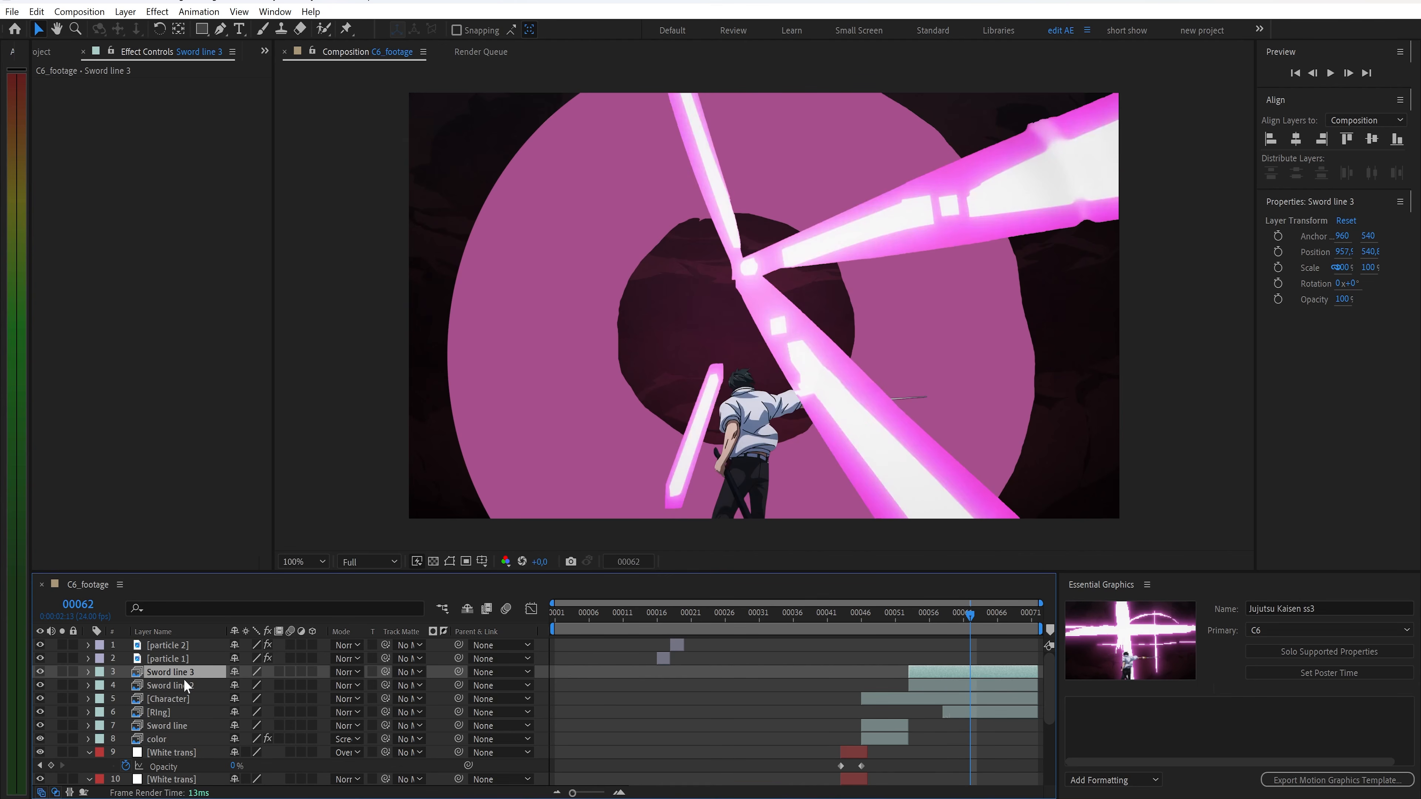
right_click(182, 684)
click(224, 639)
key(End)
text(color)
key(Return)
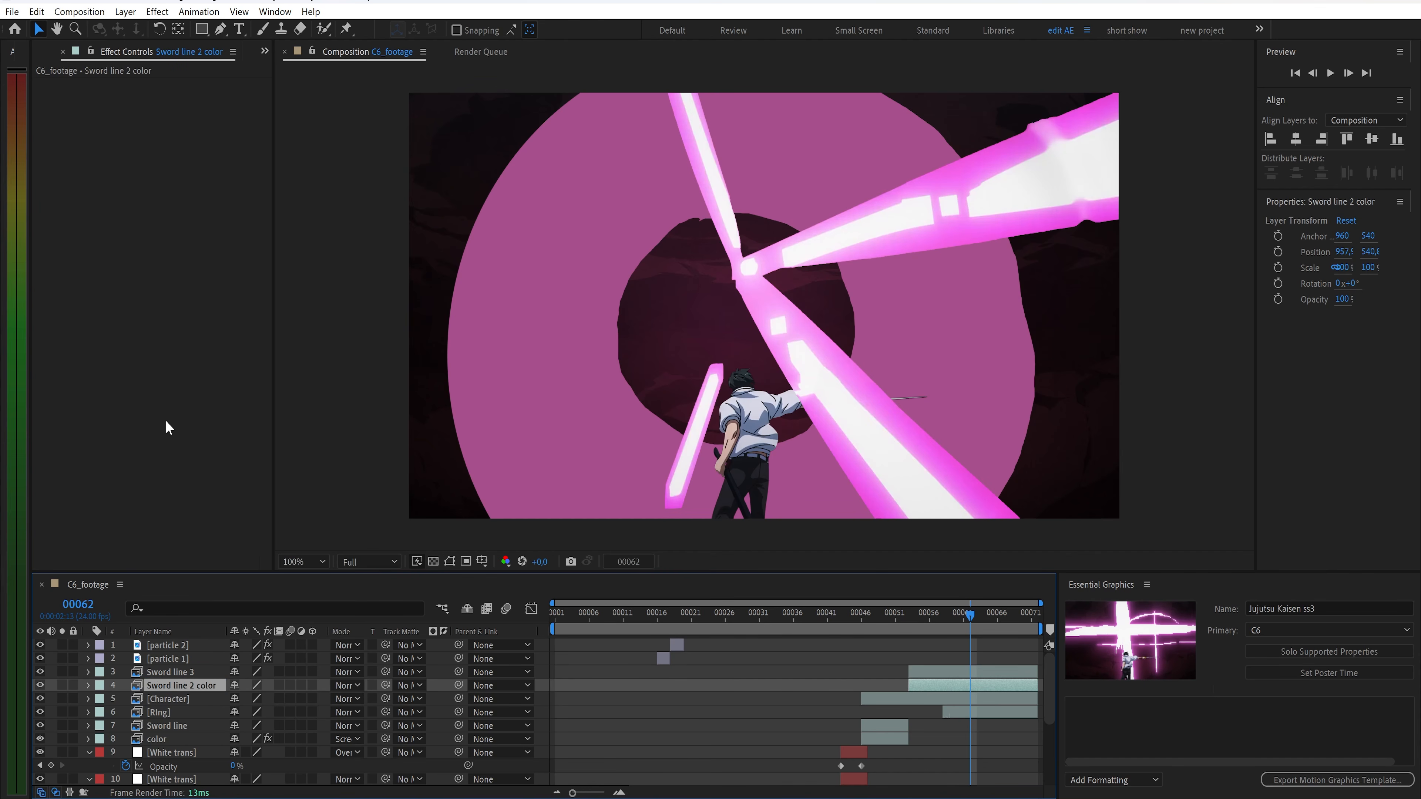
Paste the copied Fill and Deep Glow effects onto Sword line 2 color and set its blending mode to Screen
key(ctrl+v)
click(347, 685)
click(418, 210)
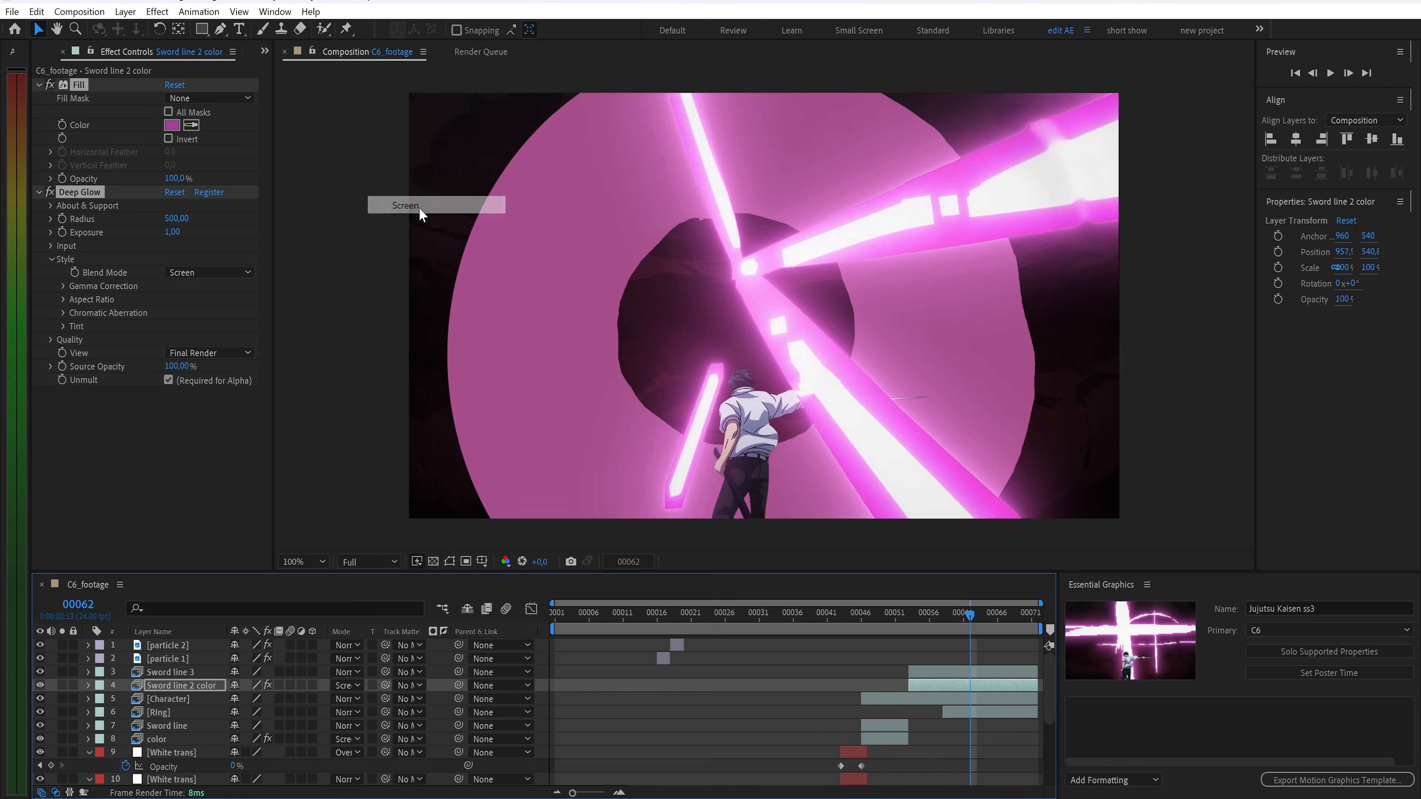
Apply Roughen Edges to the Ring layer with Border 10, Edge Sharpness 0 and Scale 500
click(202, 713)
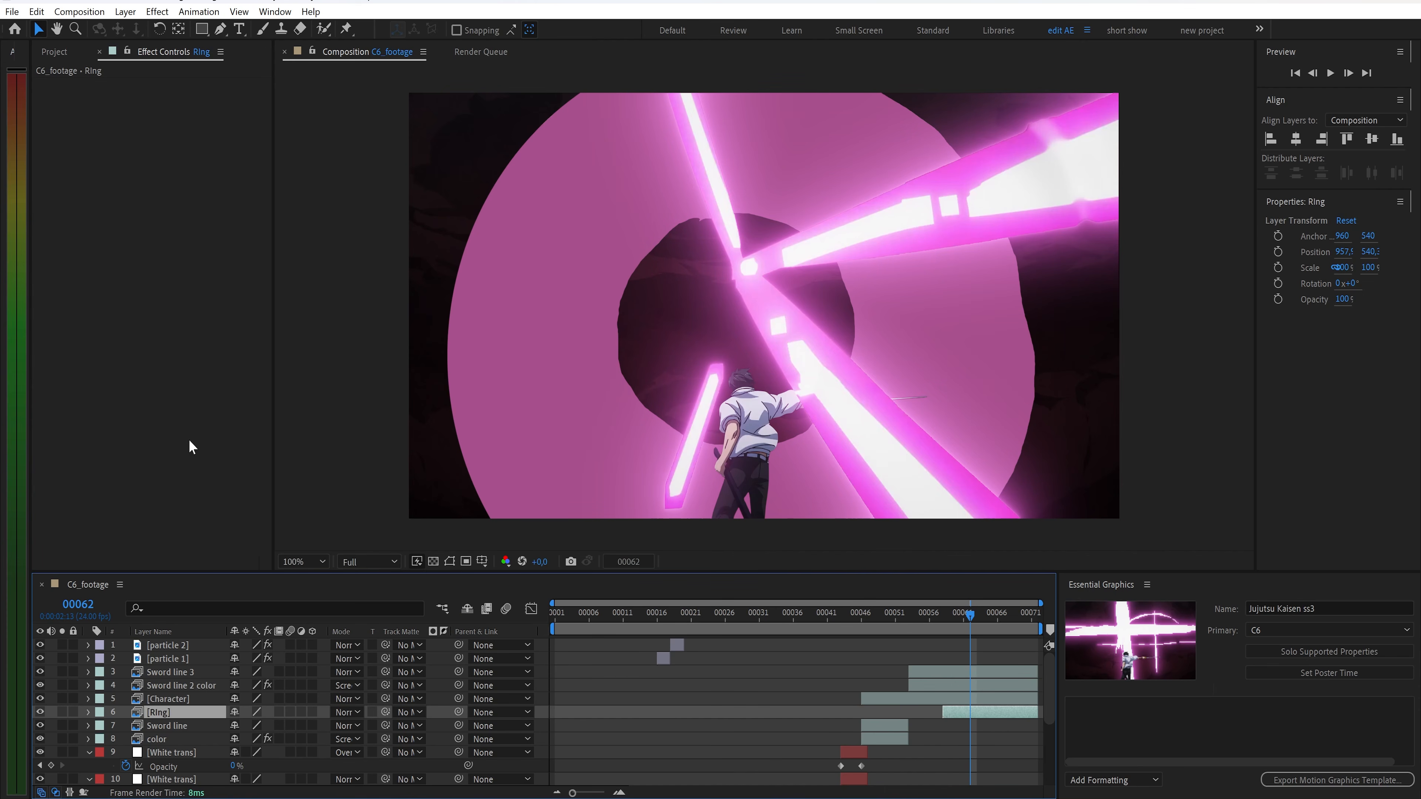
key(ctrl+space)
text(rou)
key(Return)
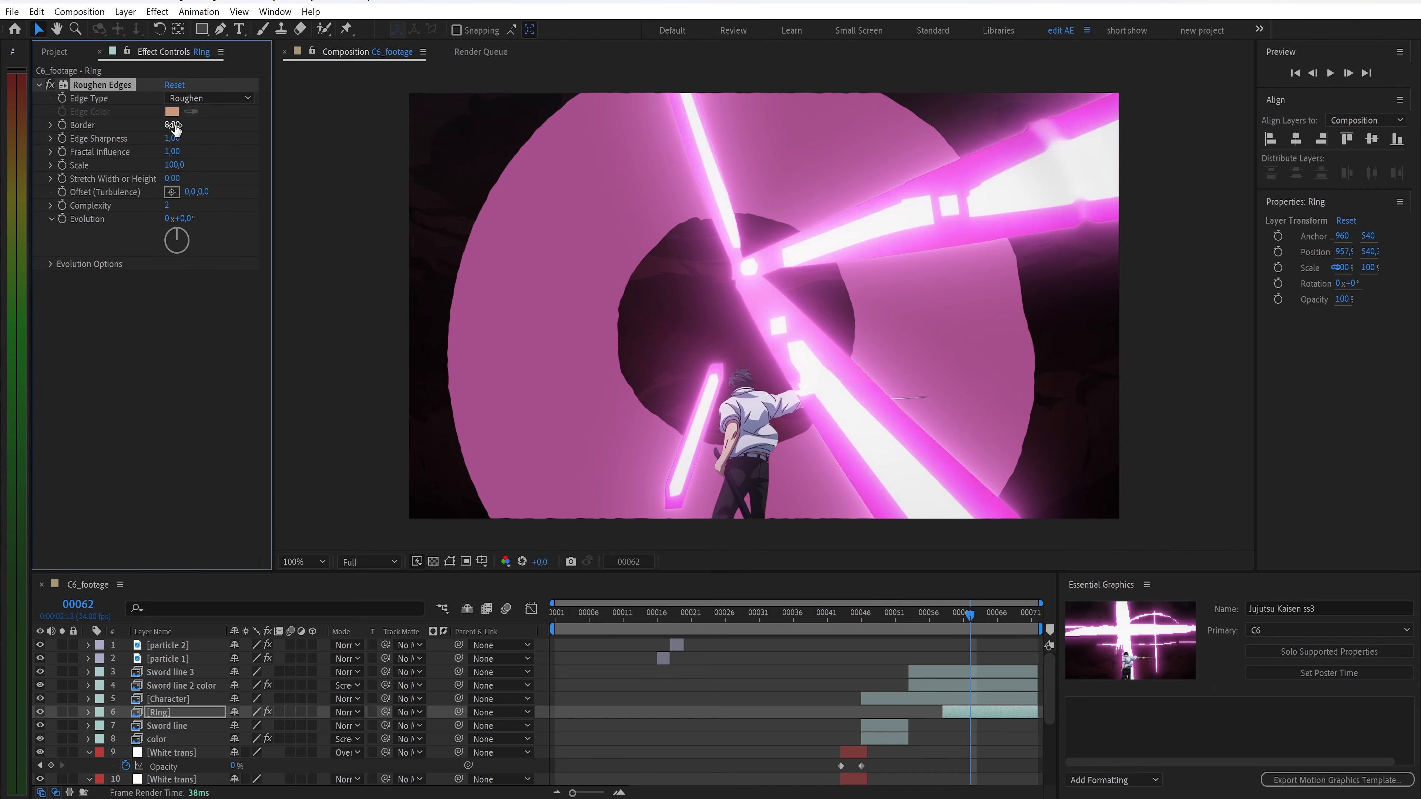
key(Return)
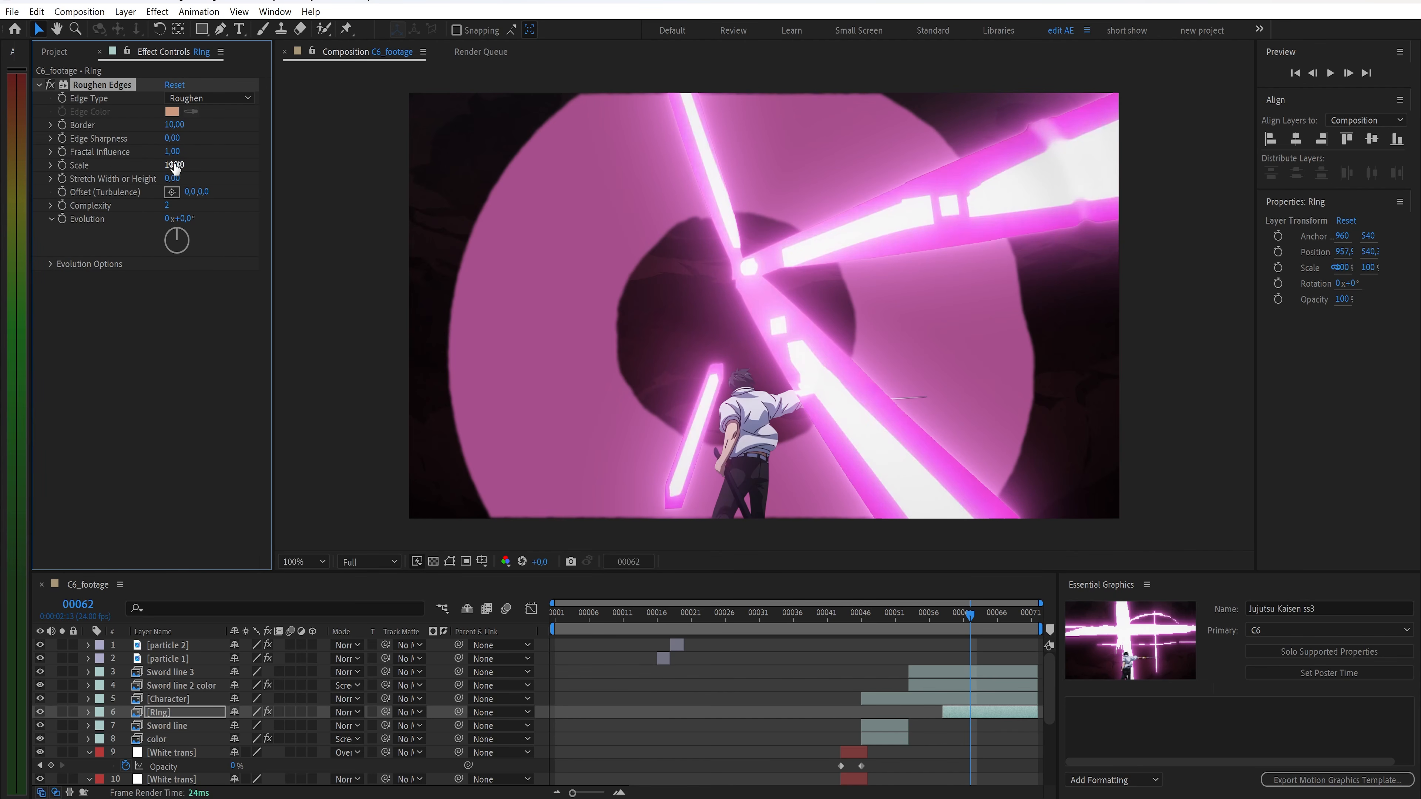
Add Gaussian Blur with blurriness 10 to the Ring layer and set its opacity to 25%, checking the playback
key(ctrl+space)
text(gau)
key(Return)
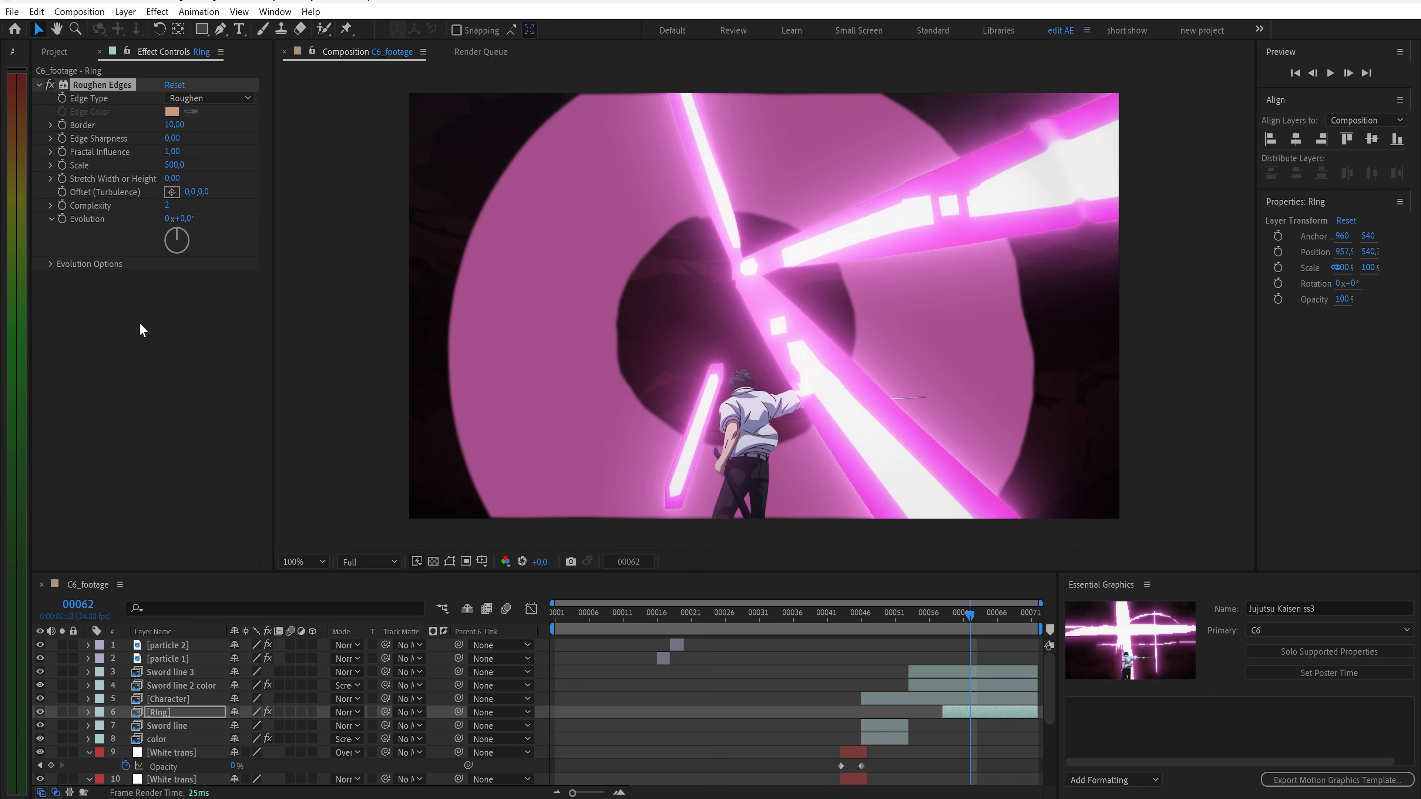
key(t)
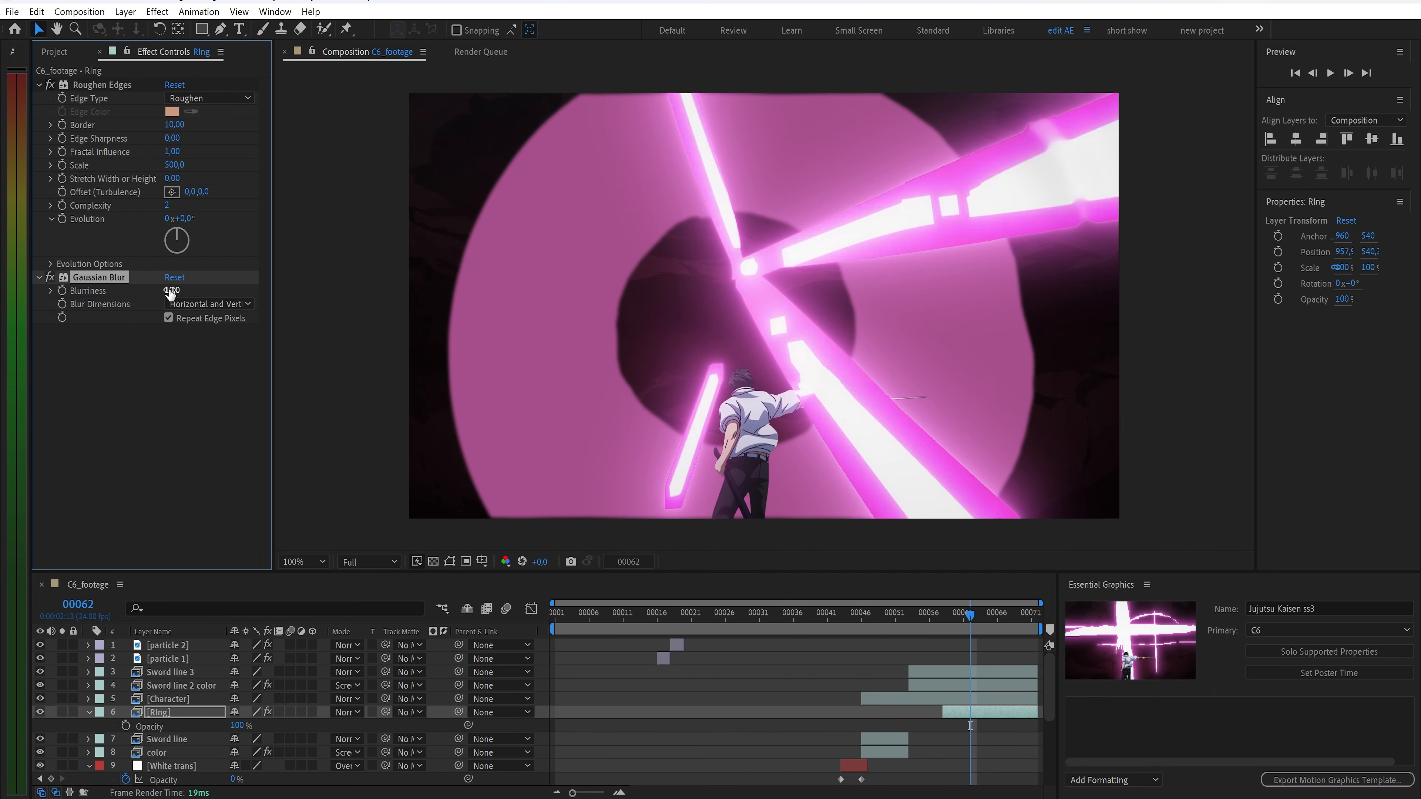
click(241, 726)
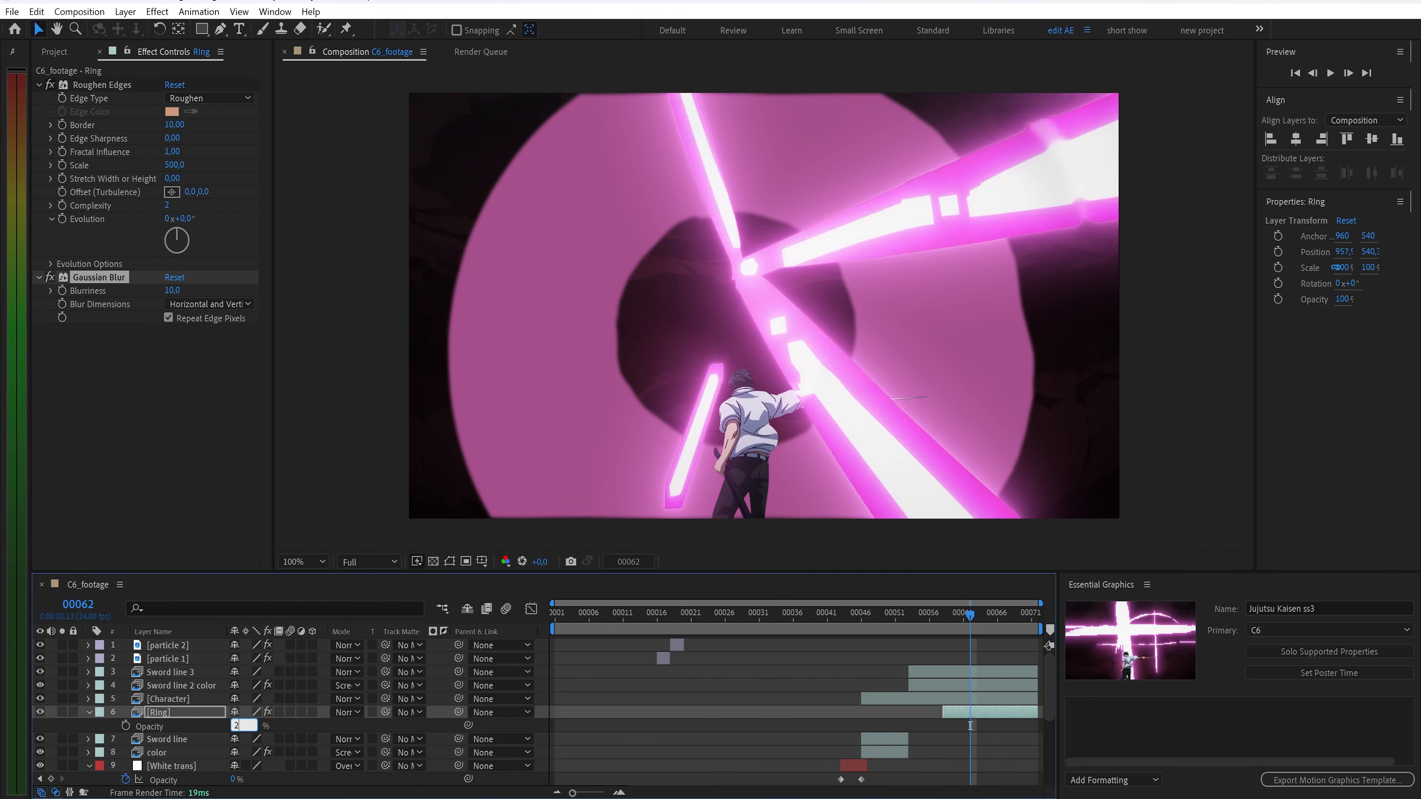
text(25)
key(Return)
key(space)
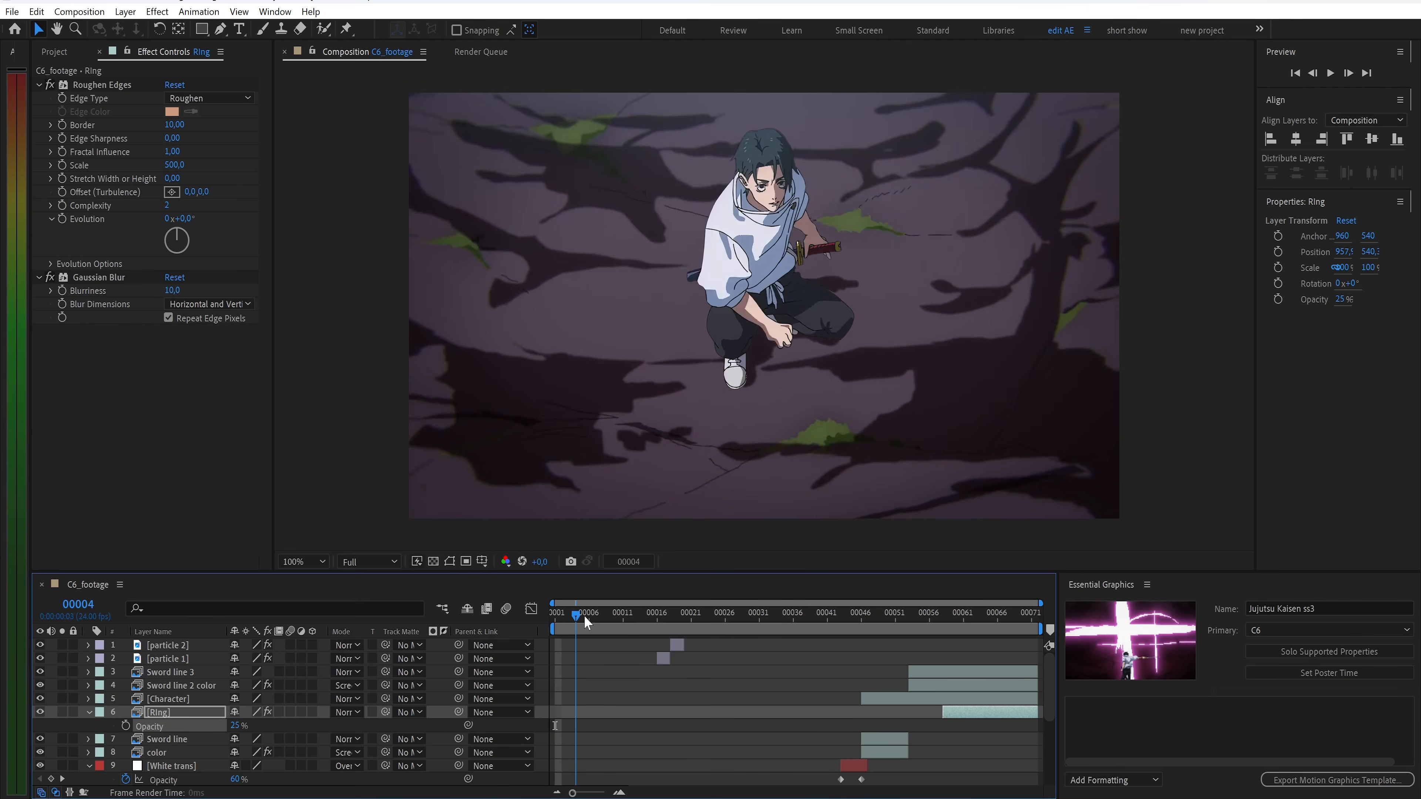
key(space)
Create a null object above Sword line 3 and rename it "wiggle"
click(188, 677)
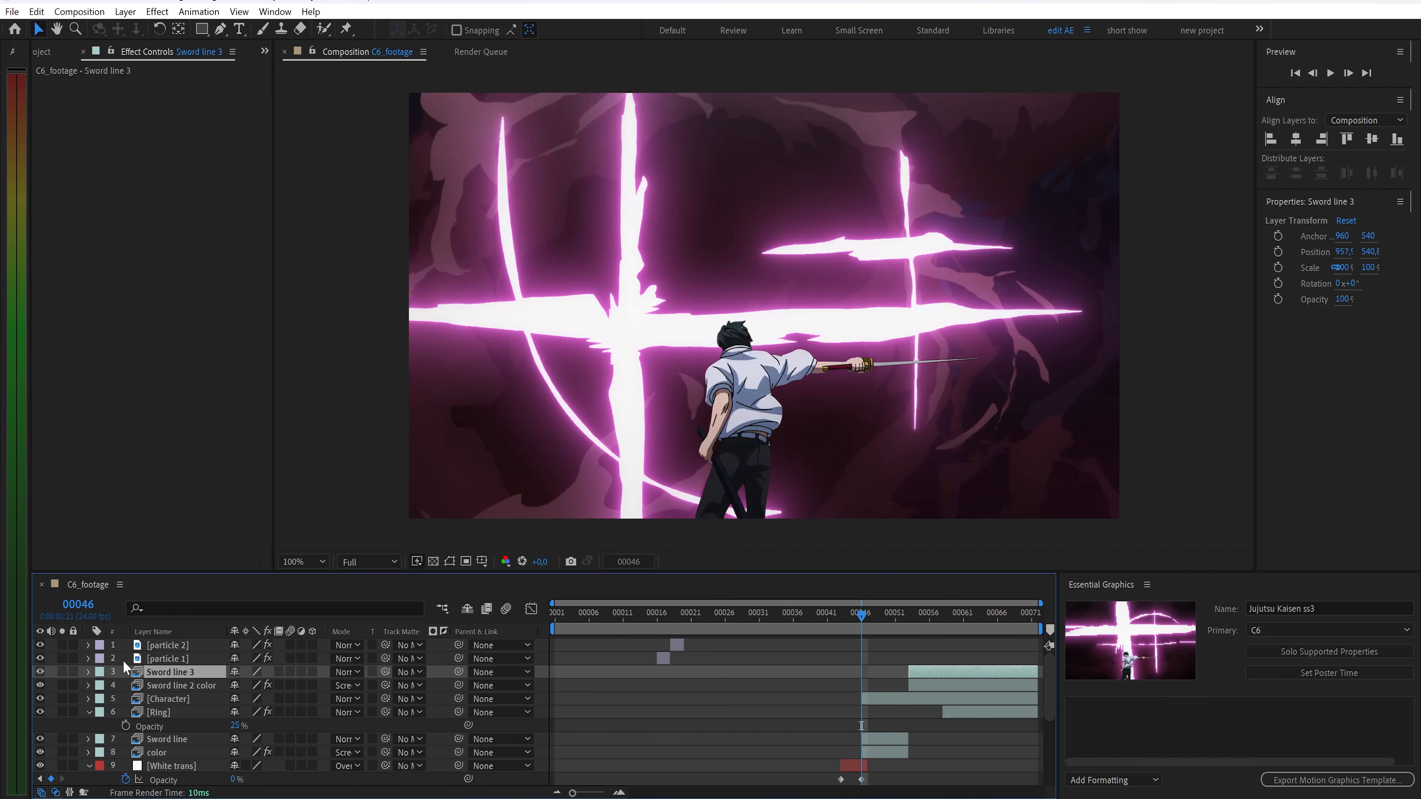
right_click(124, 664)
mouse_move(247, 476)
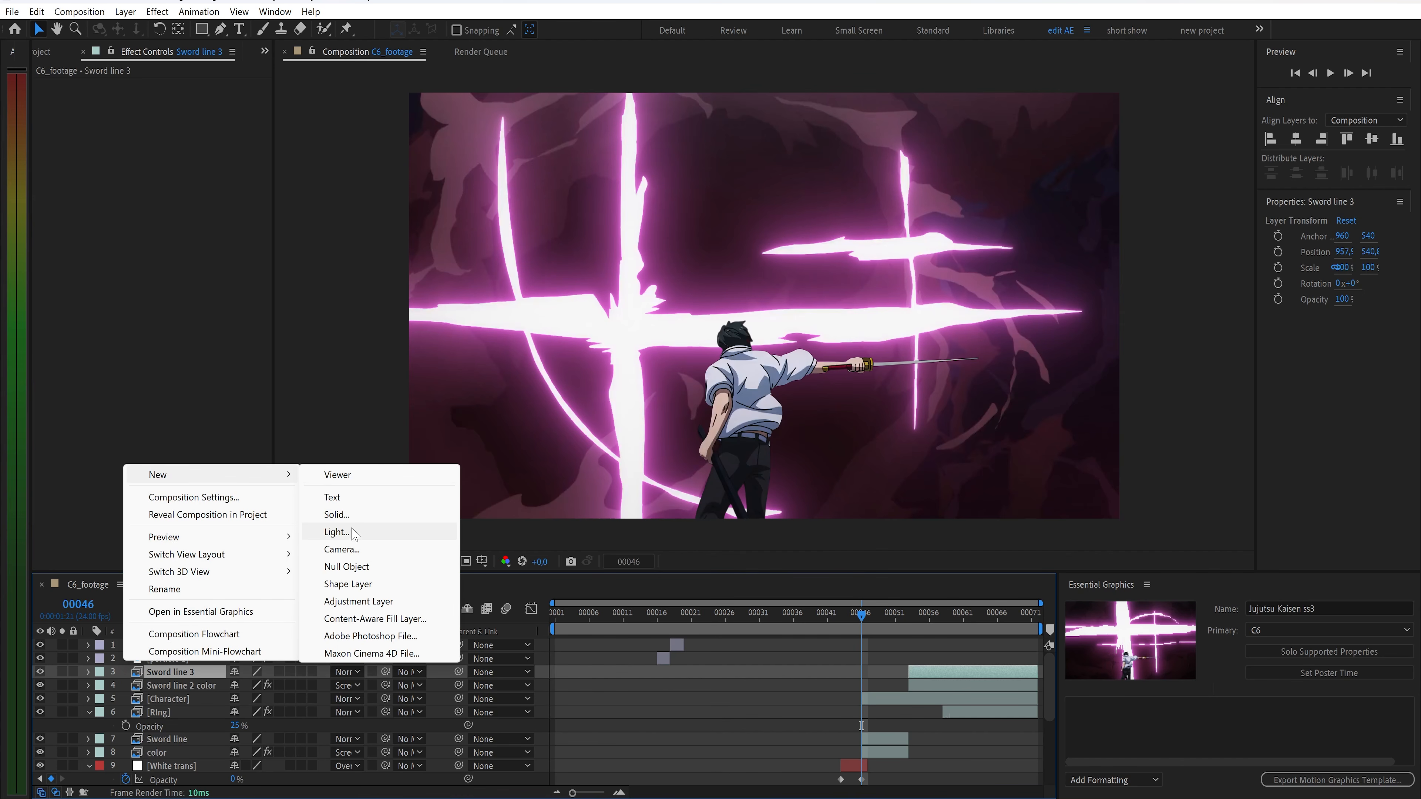
click(347, 566)
right_click(178, 678)
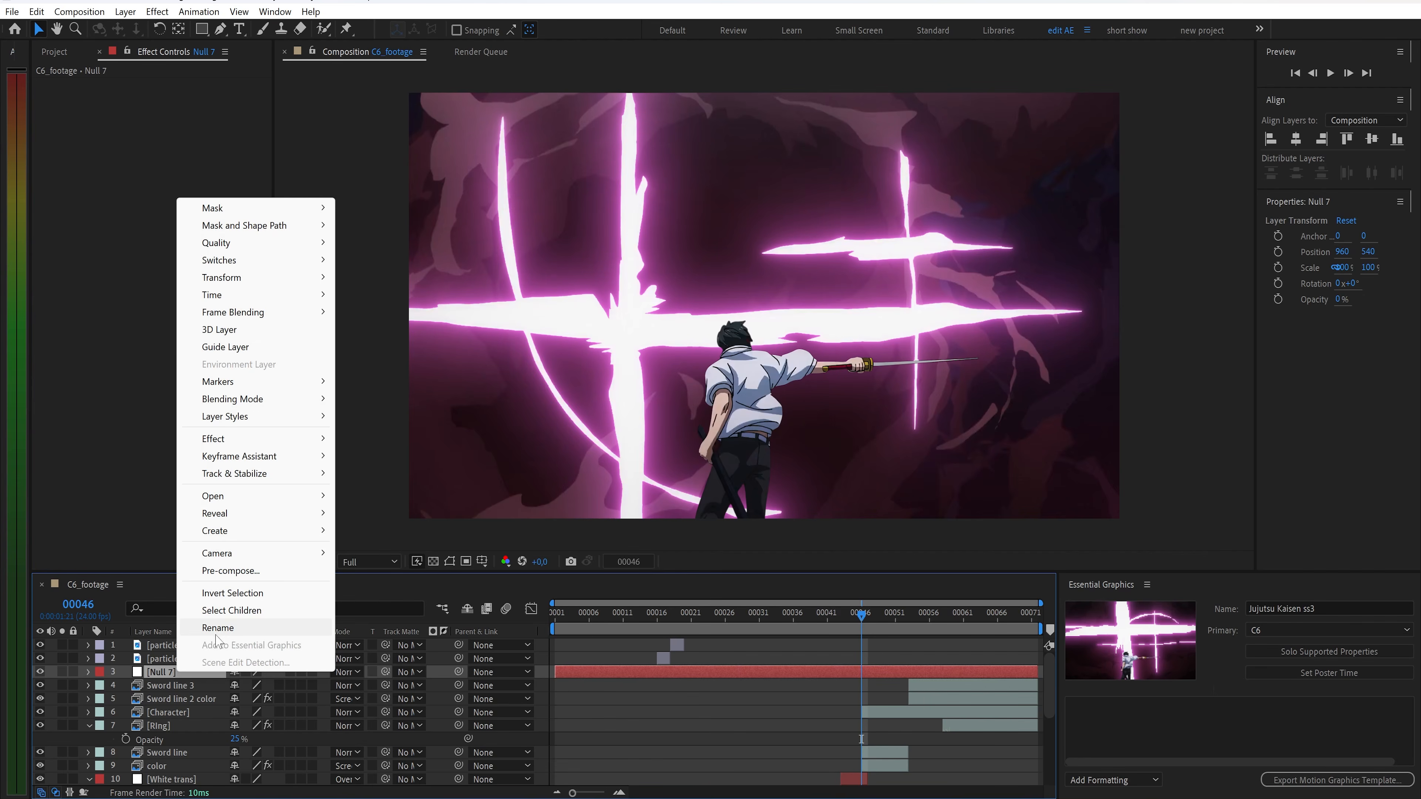
click(224, 628)
text(wiggle)
key(Return)
Add the expression wiggle(8,20) to the wiggle null's position and trim the layer's start toward frame 46
key(p)
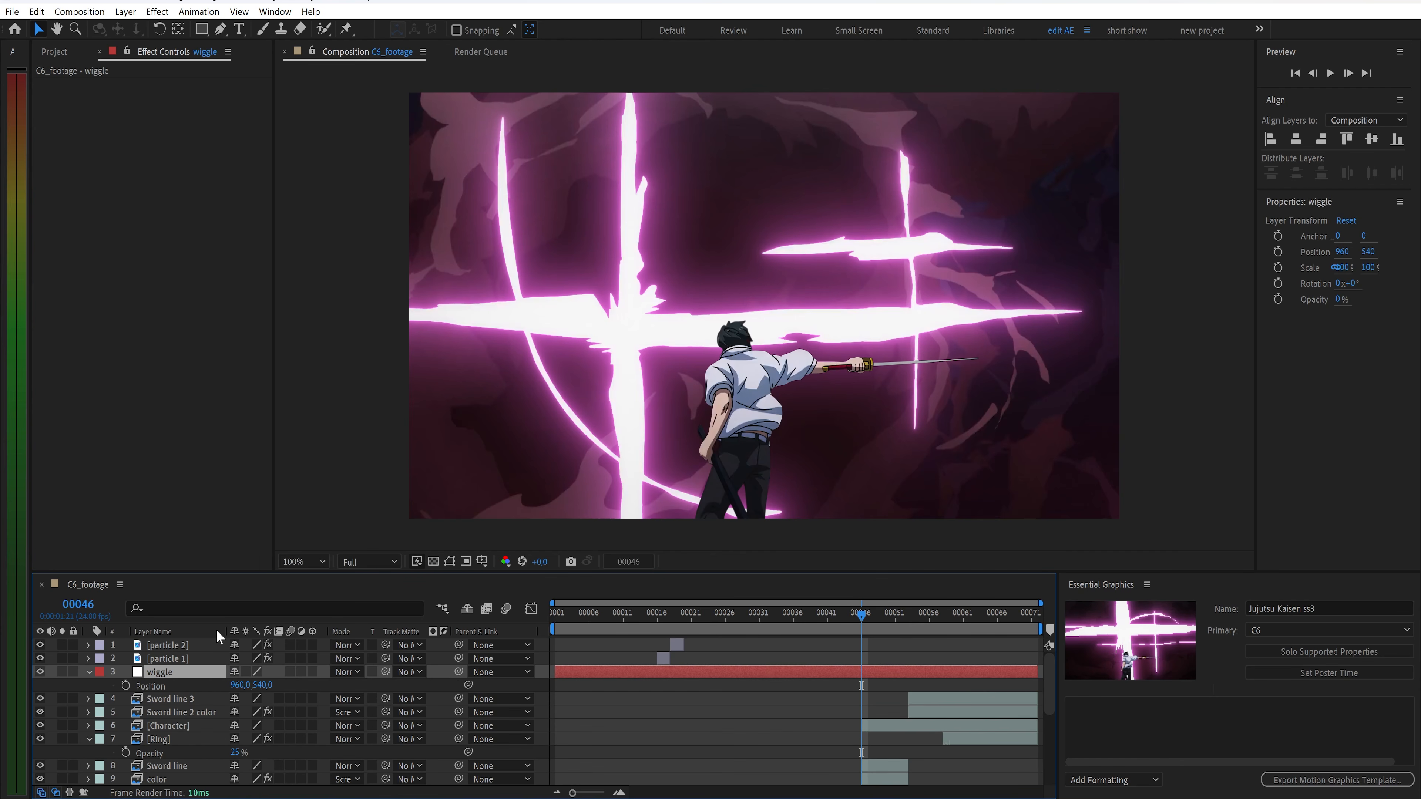
alt+click(125, 686)
text(wig)
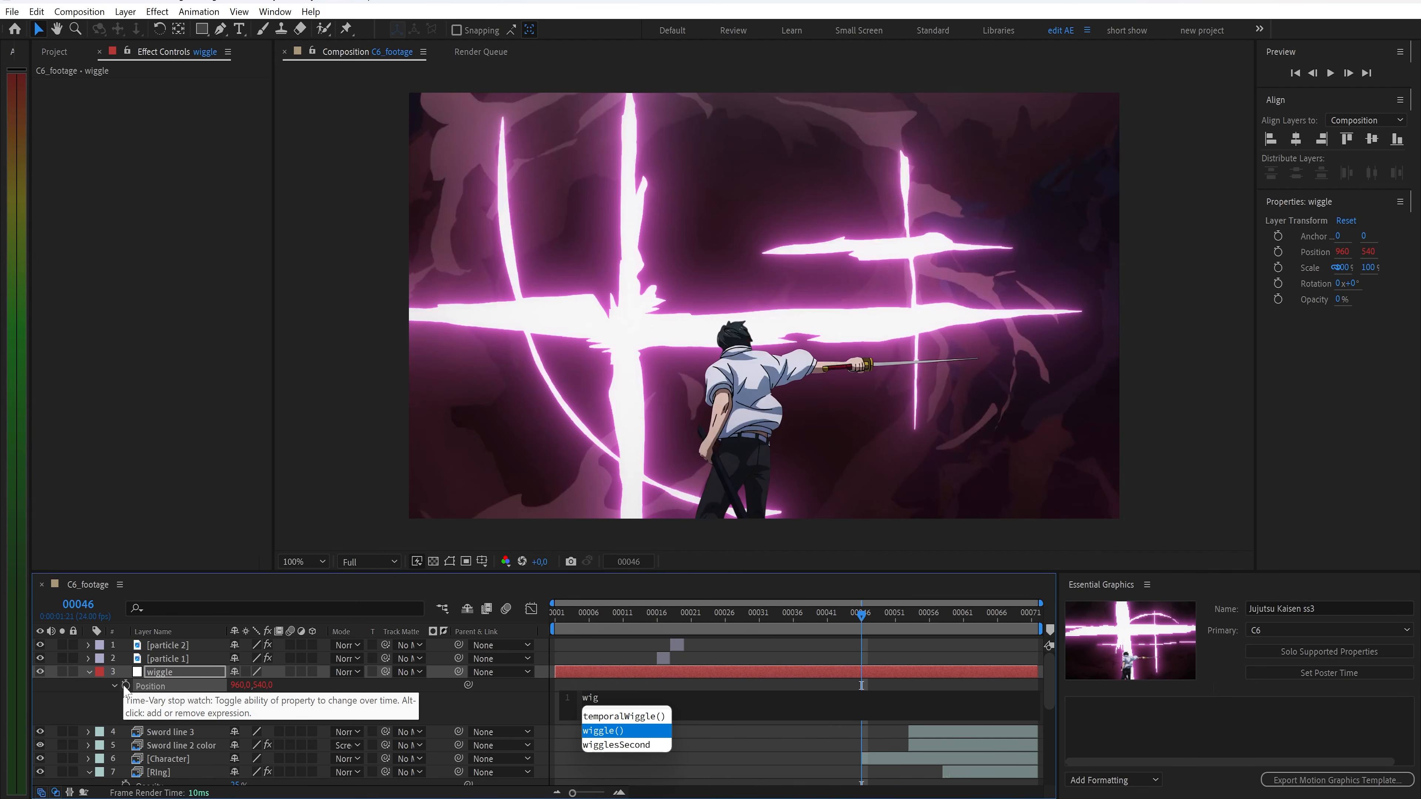
key(Return)
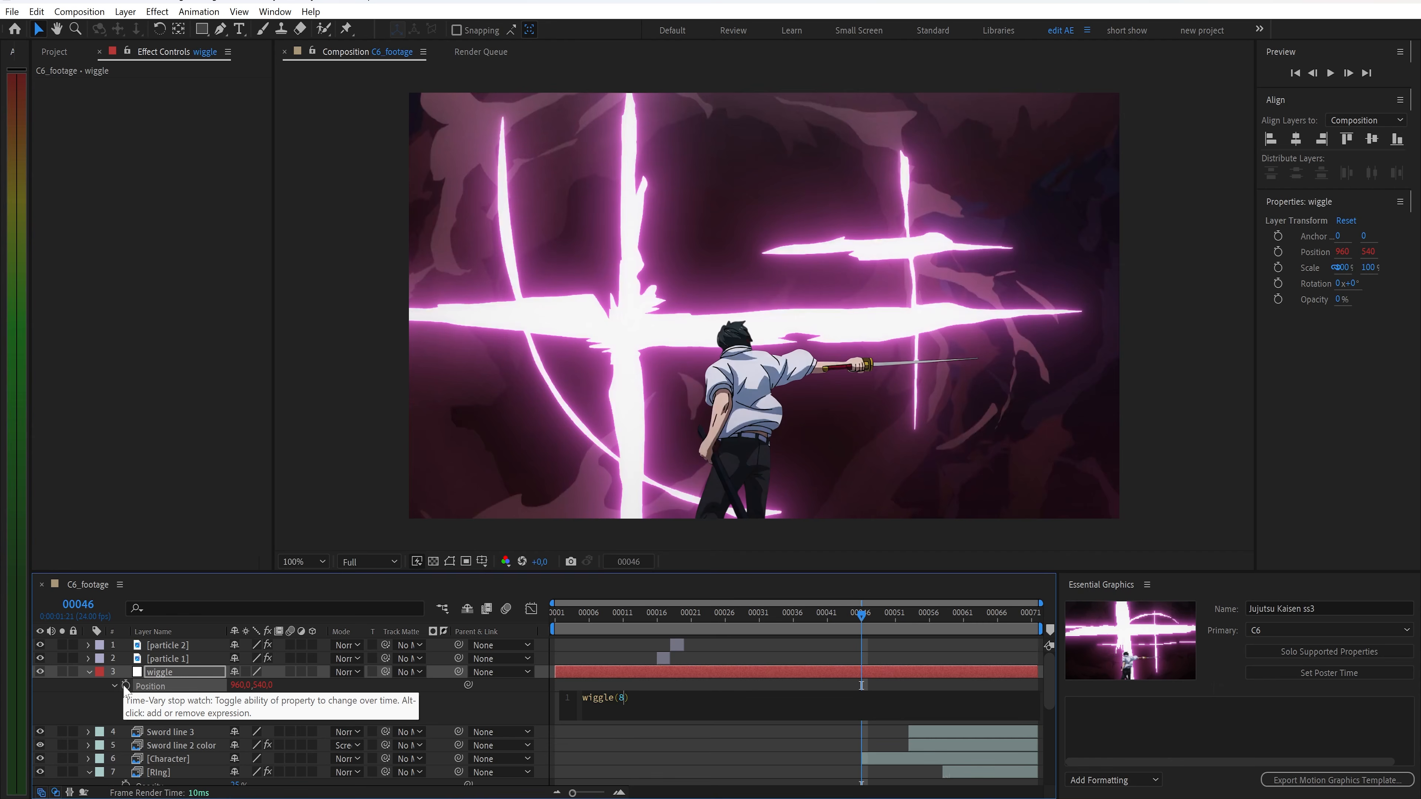
text(8,20)
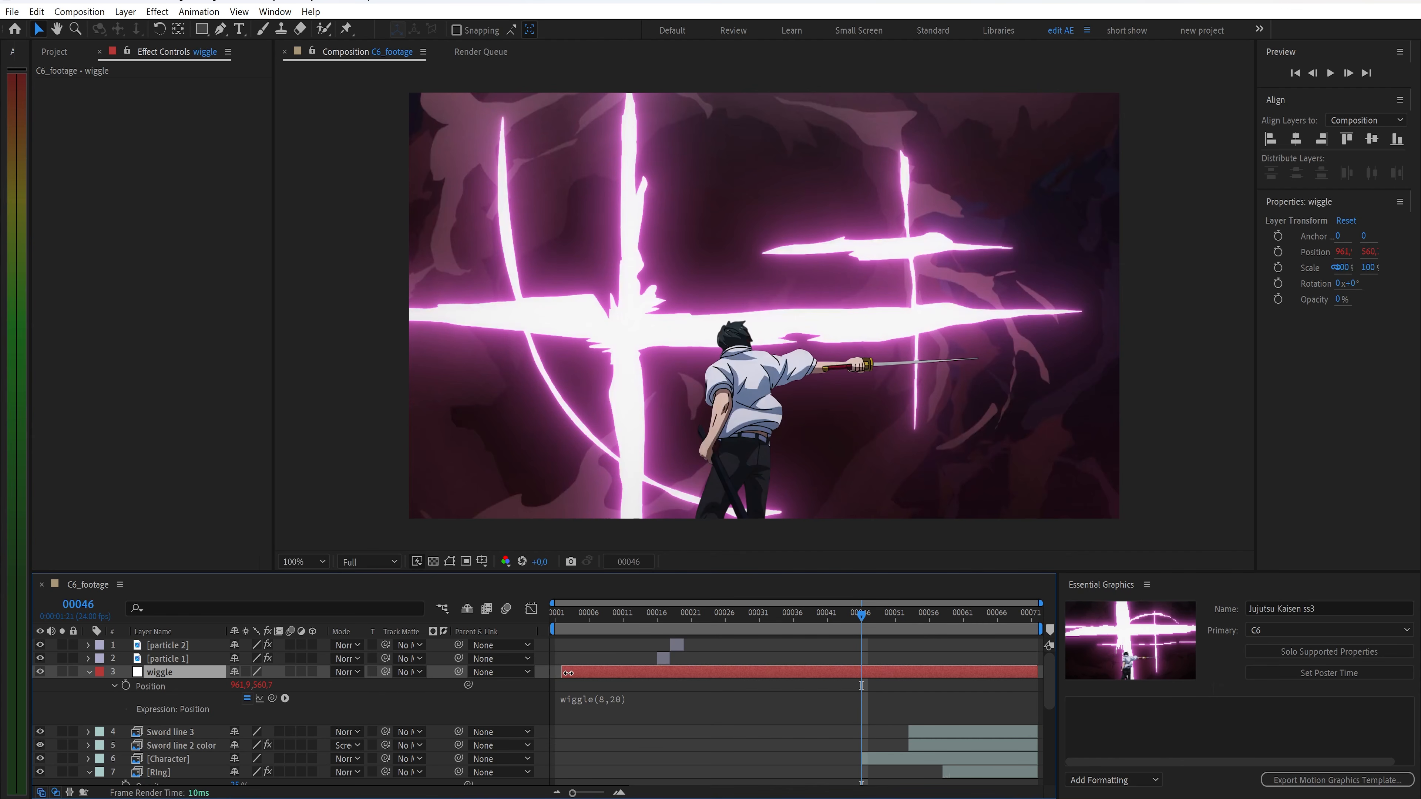
drag(555, 672, 806, 675)
Split the BG layer at frame 46
scroll(862, 679, down, 6)
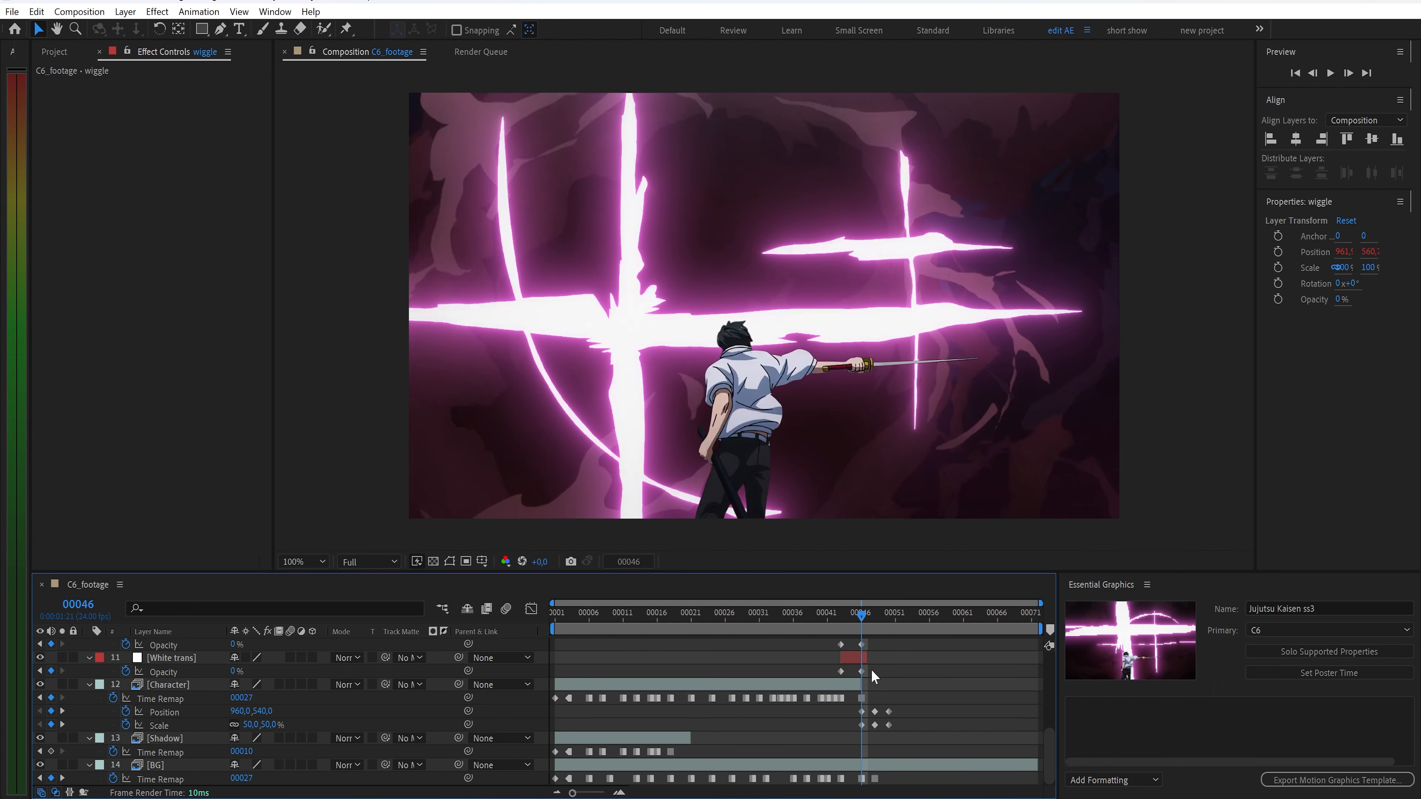
click(871, 765)
key(ctrl+shift+d)
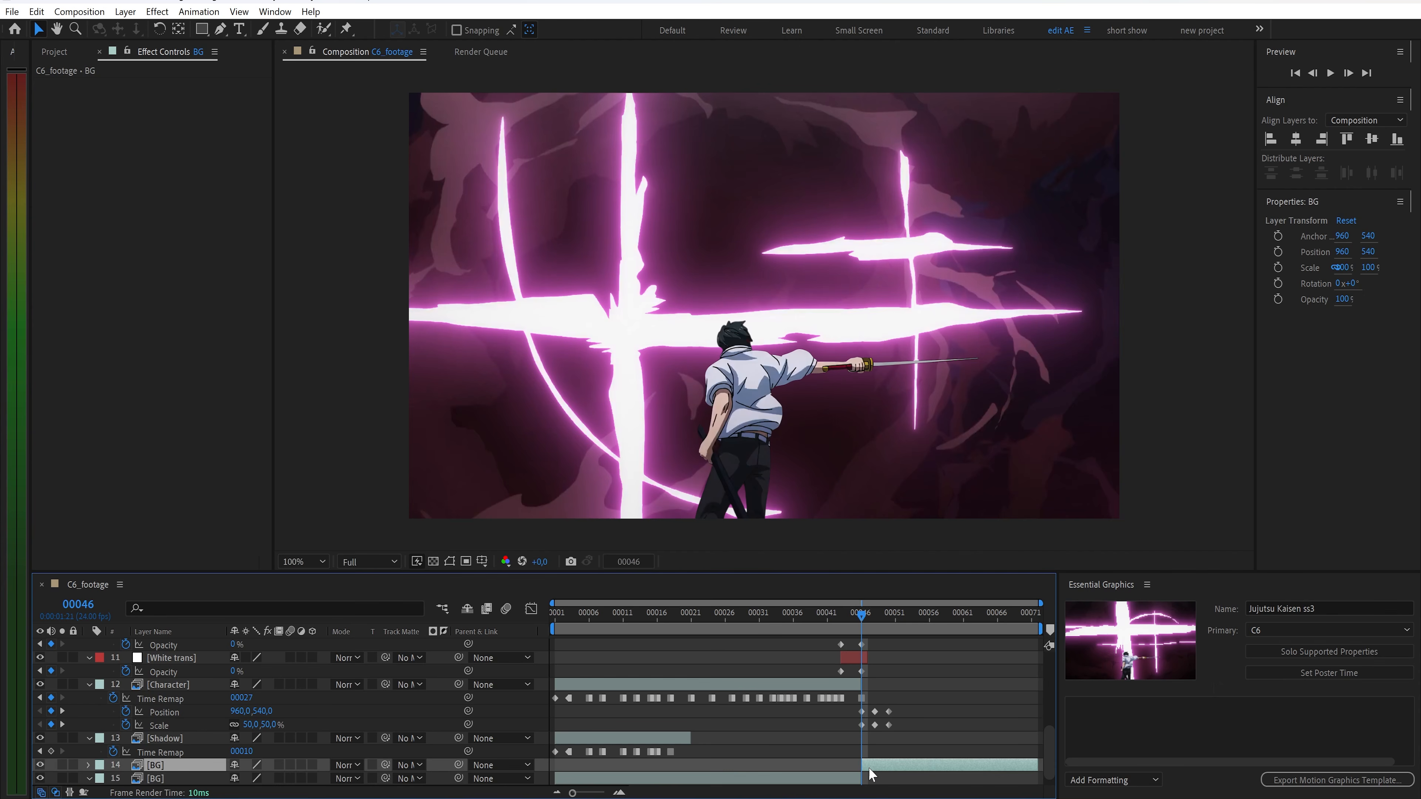
Add Motion Tile to the BG layer starting at frame 46, with mirrored edges and output width and height of 220
key(ctrl+space)
text(moti)
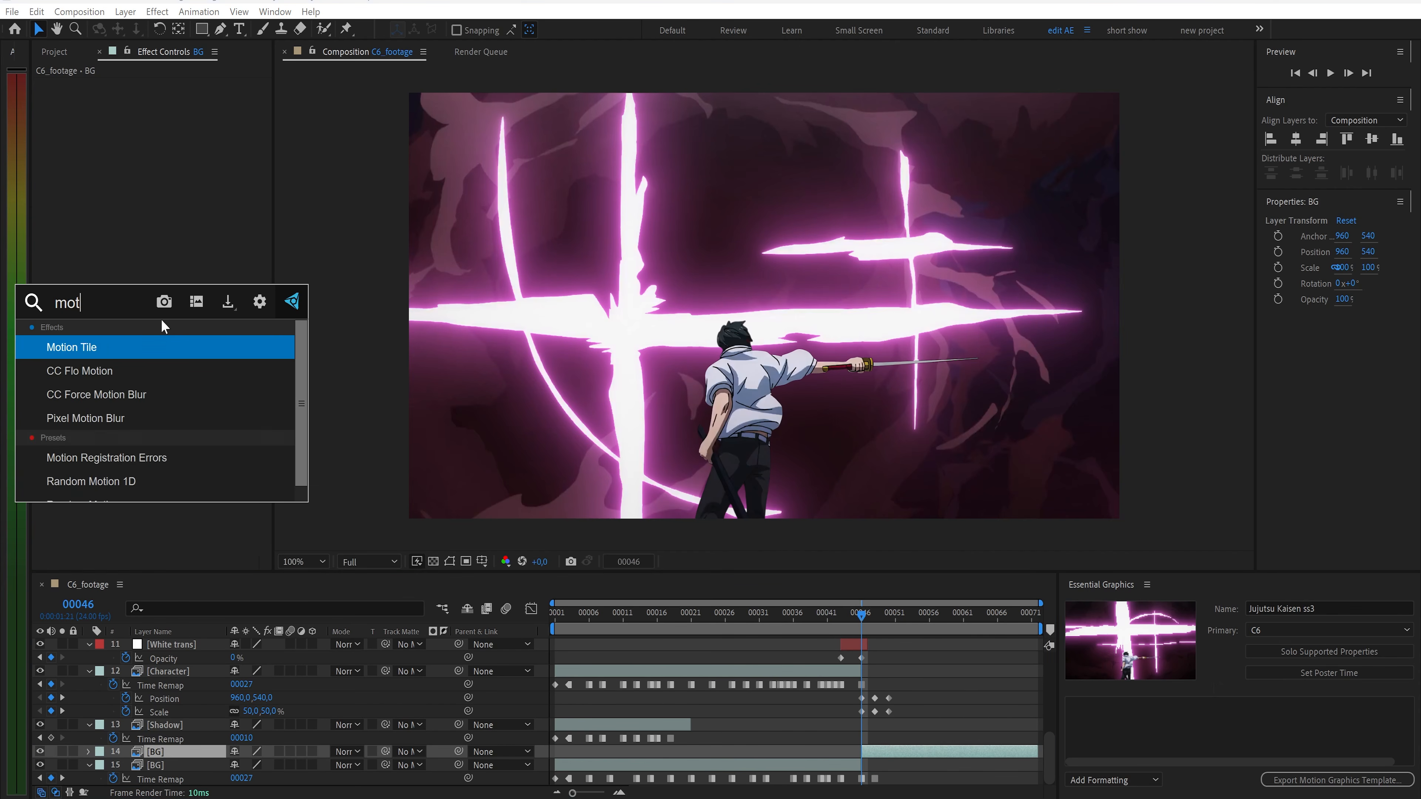
key(Return)
click(168, 166)
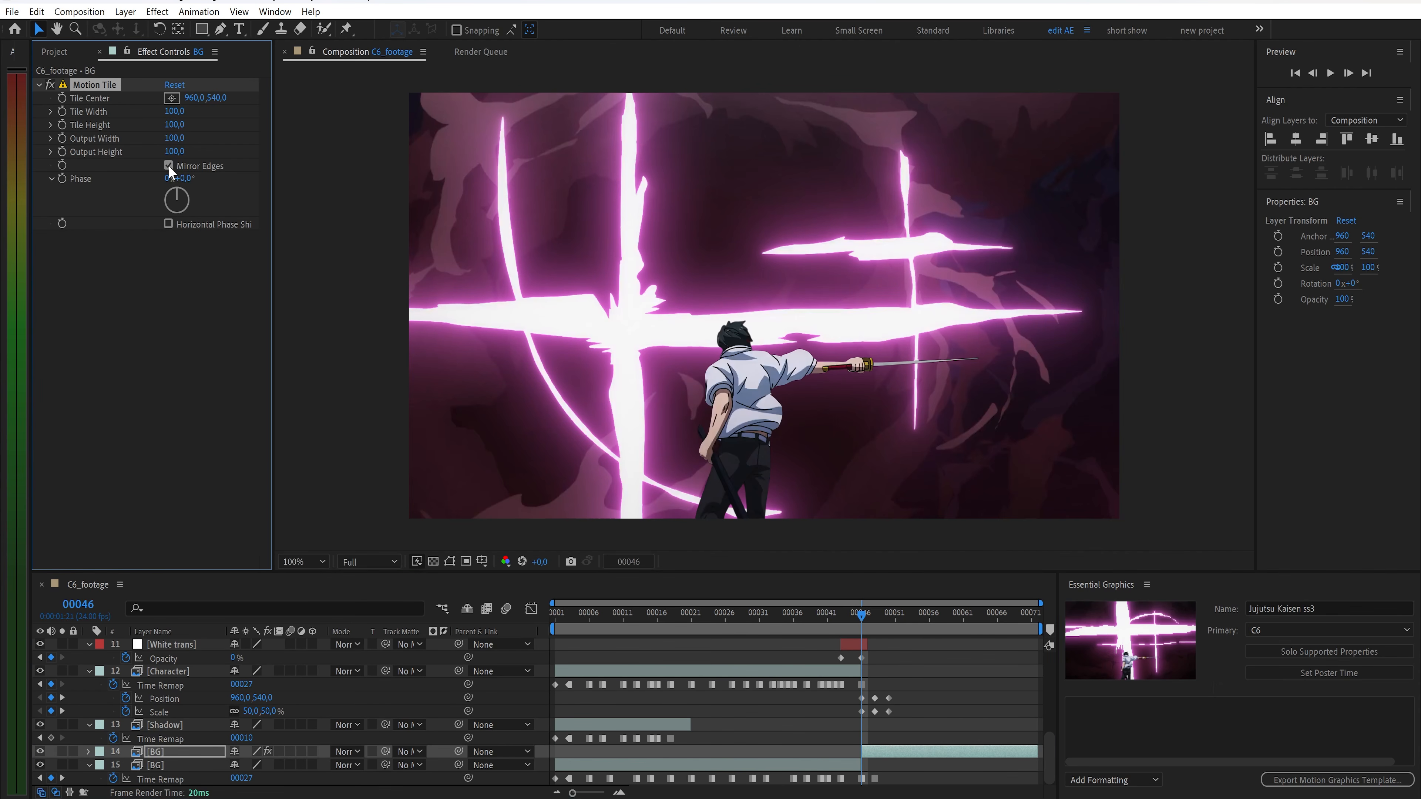
drag(174, 137, 174, 151)
Apply the same Motion Tile settings to the color, Sword line and Character layers that start at frame 46
scroll(910, 720, up, 3)
click(879, 685)
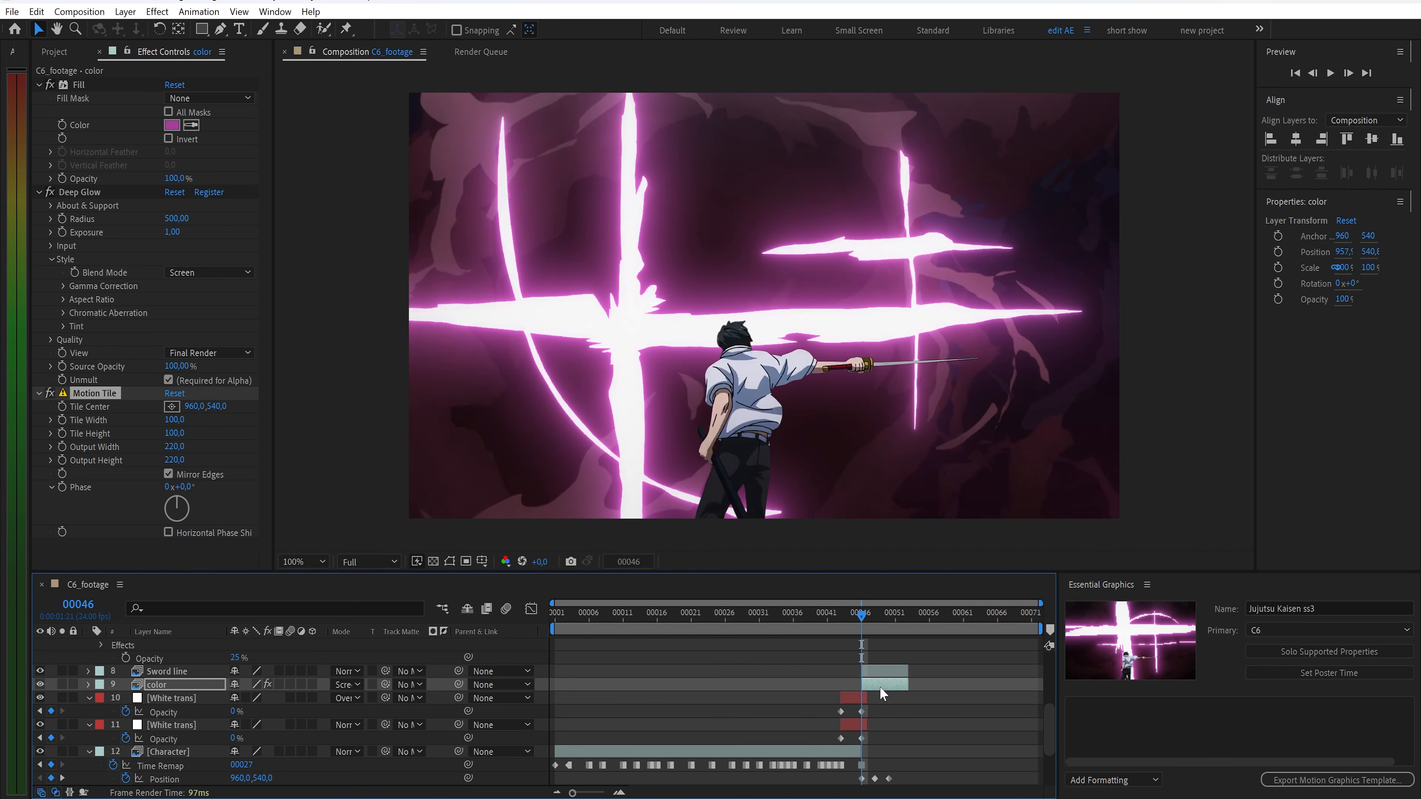
click(881, 671)
scroll(882, 671, up, 3)
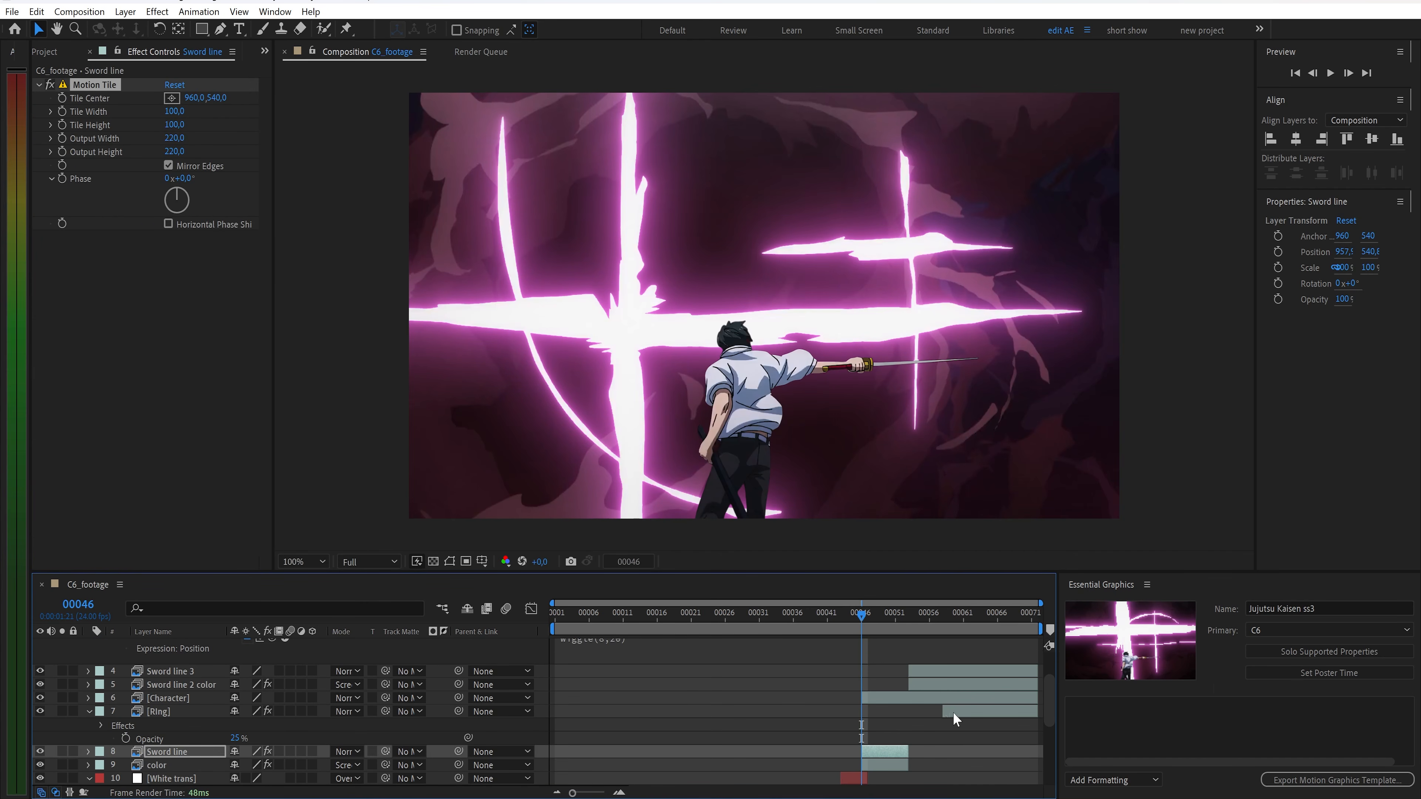
click(951, 697)
key(u)
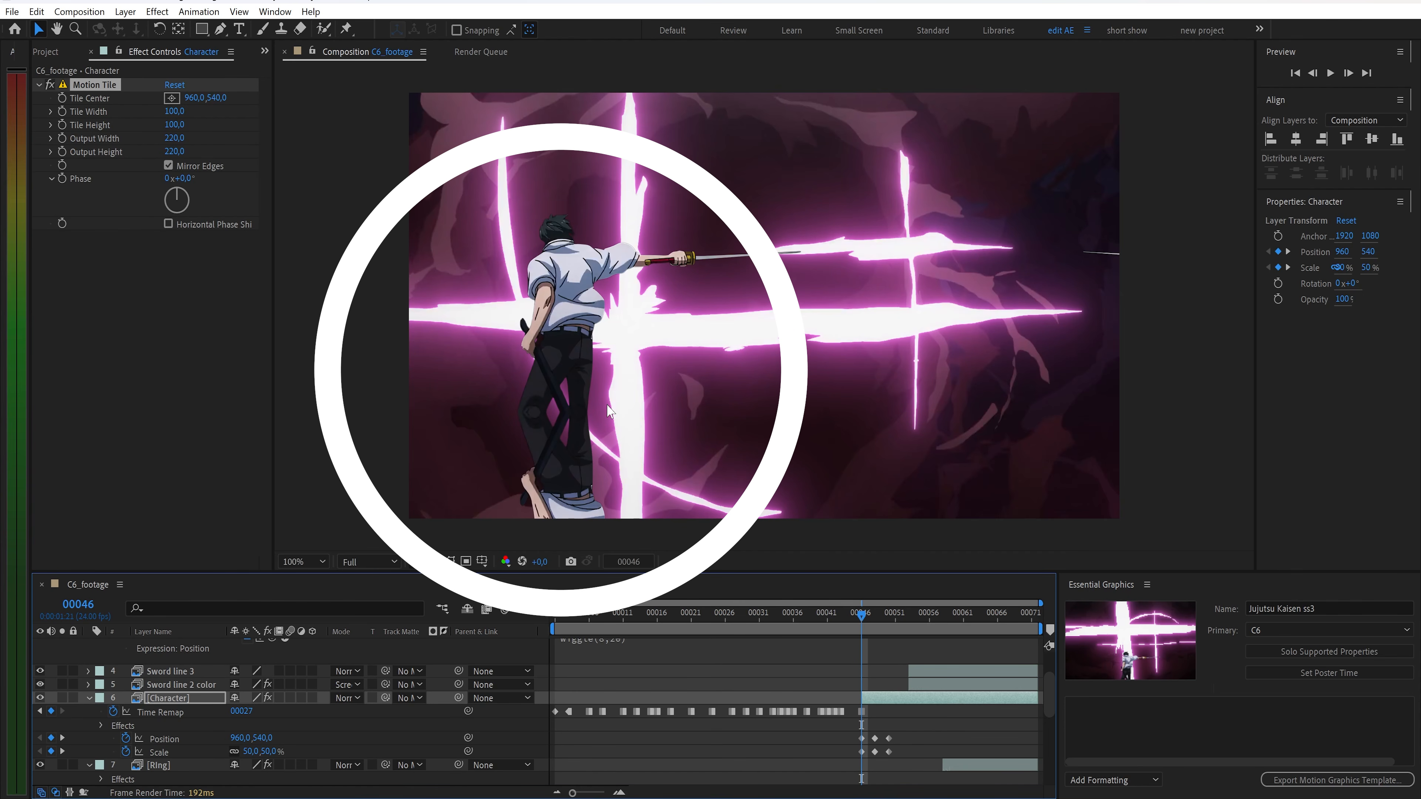
Set the Character's Motion Tile center to 1920, 1080 and apply Motion Tile to Sword line 2 color and Sword line 3
click(191, 96)
key(Return)
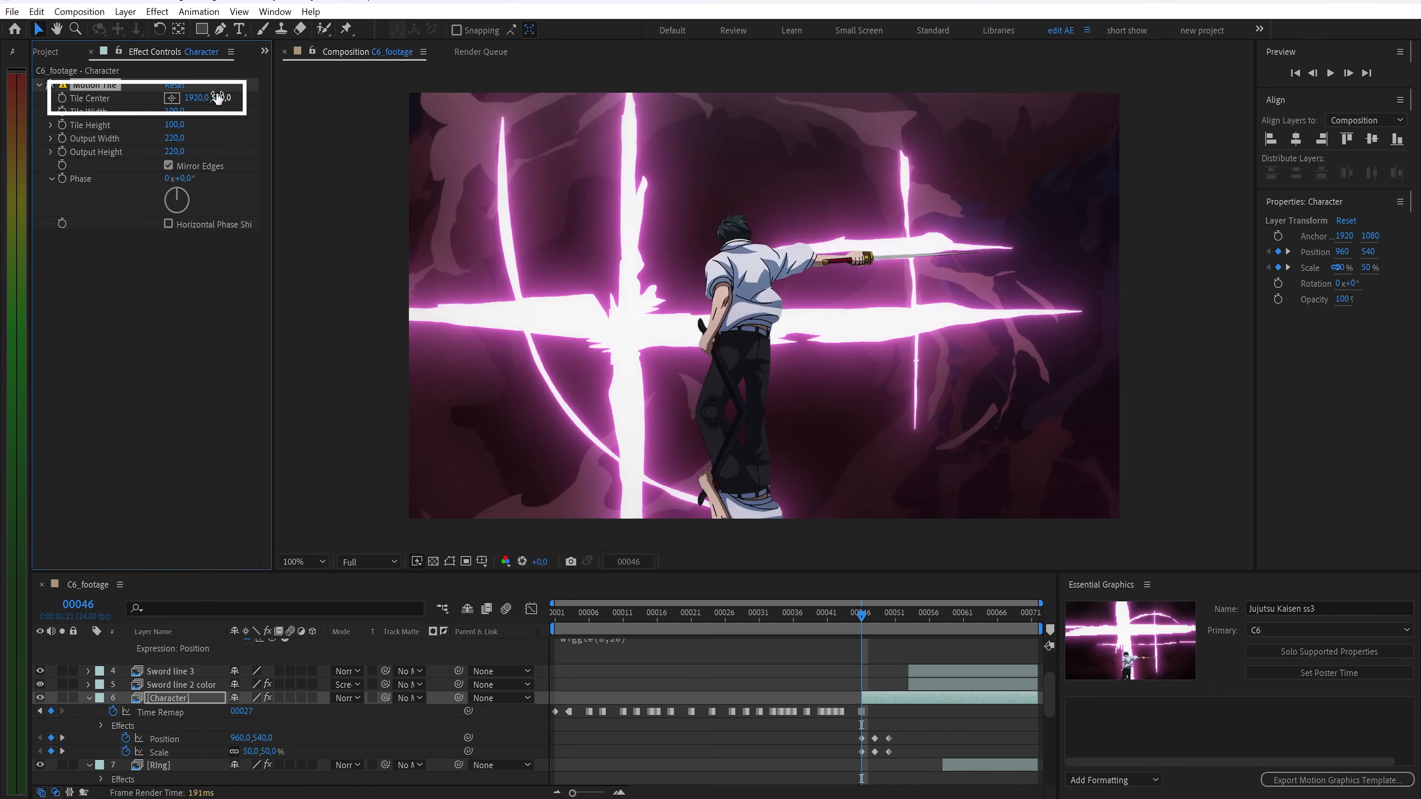
text(1080)
key(Return)
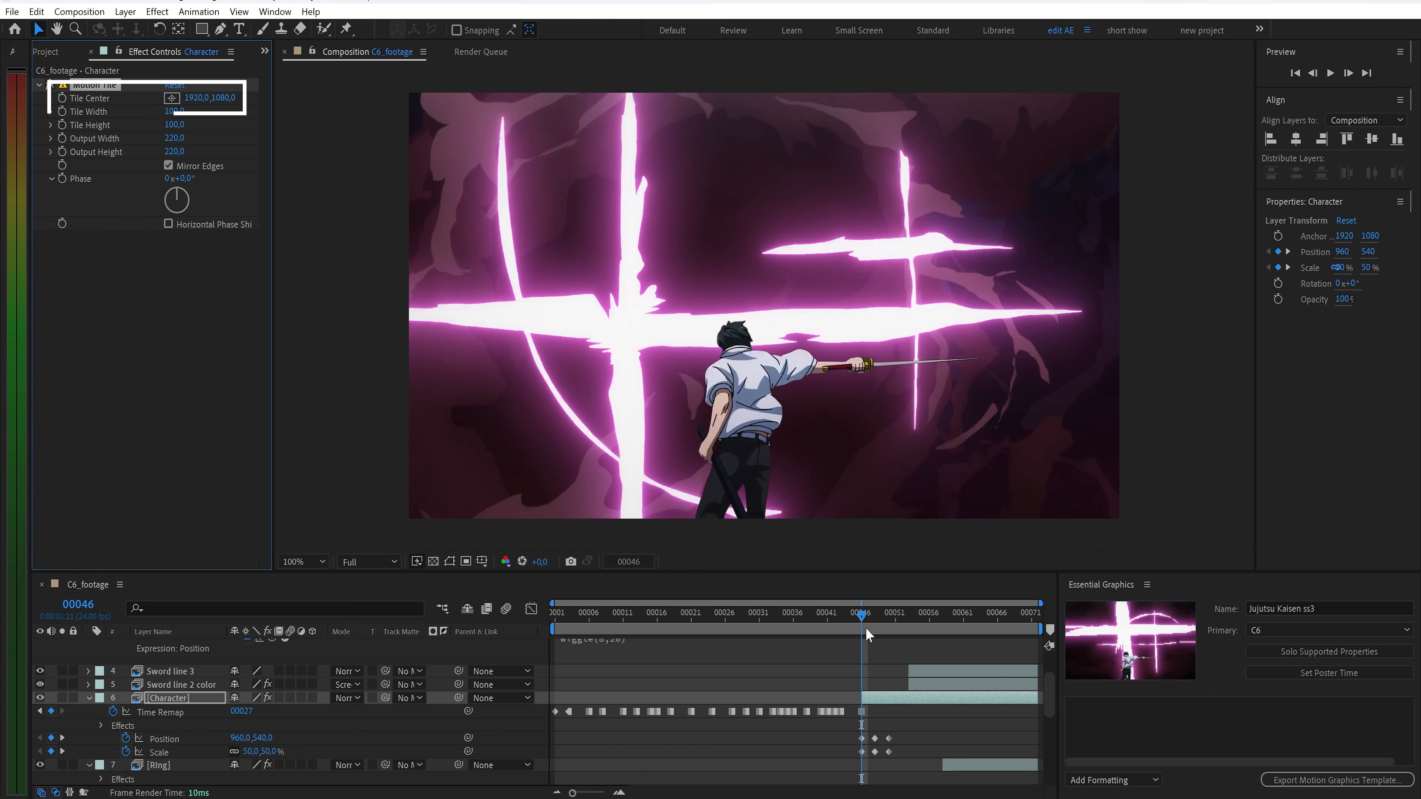
click(925, 681)
click(927, 672)
Parent Sword line 3, Sword line 2 color, Character, Ring, Sword line, color and the later BG layer to wiggle, and preview from frame 1
shift+click(930, 682)
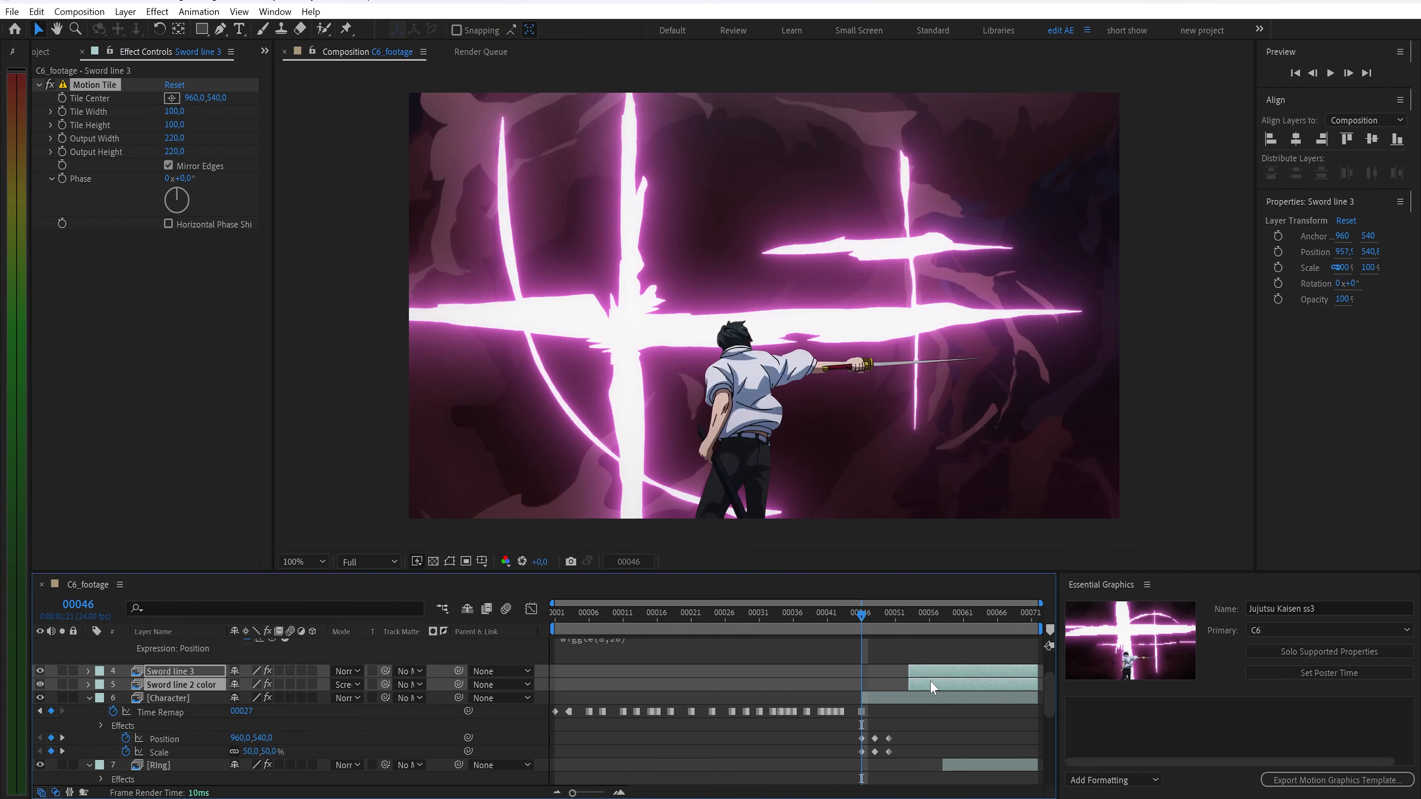
shift+click(936, 698)
scroll(945, 726, down, 1)
shift+click(951, 726)
shift+click(887, 766)
shift+click(887, 779)
scroll(889, 782, down, 2)
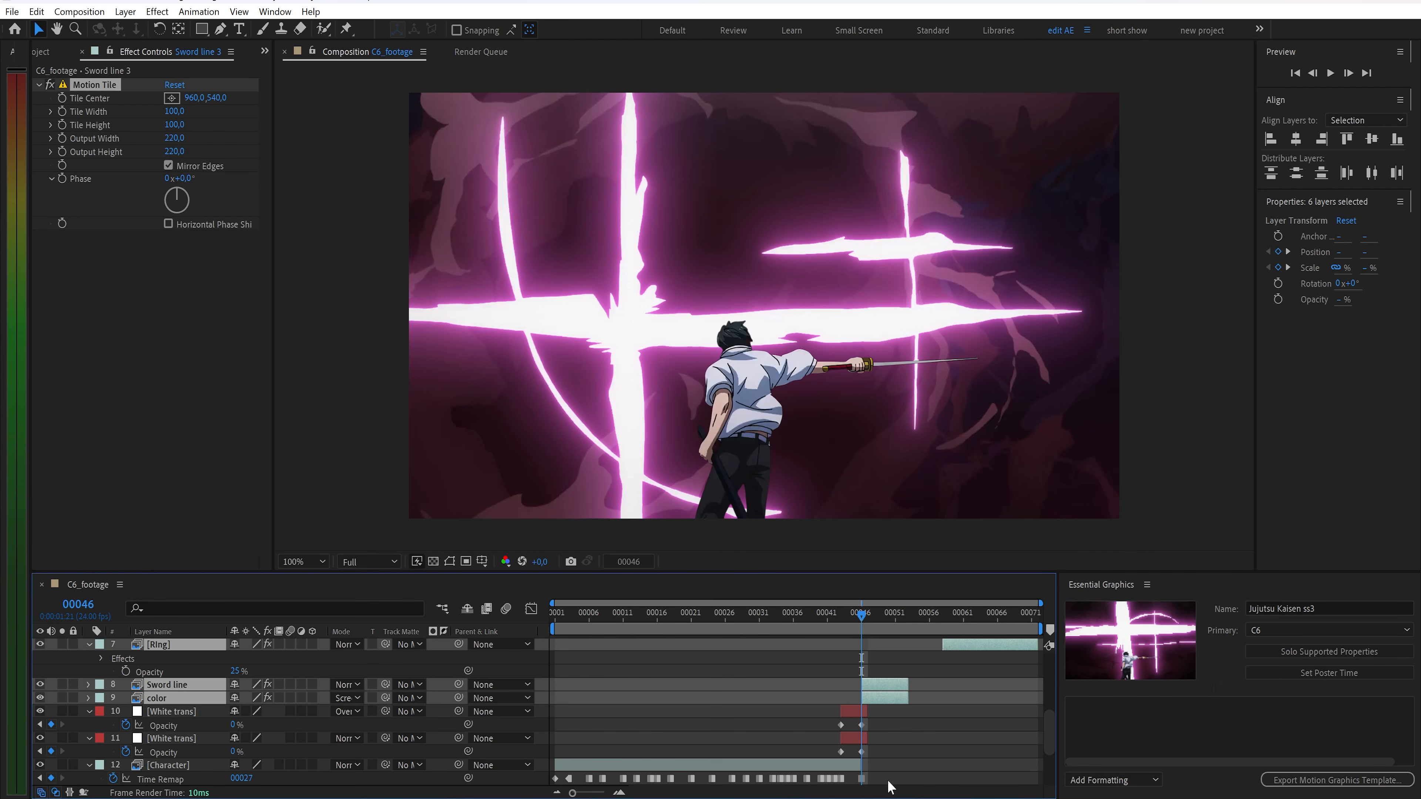
scroll(890, 784, down, 2)
shift+click(890, 752)
click(517, 751)
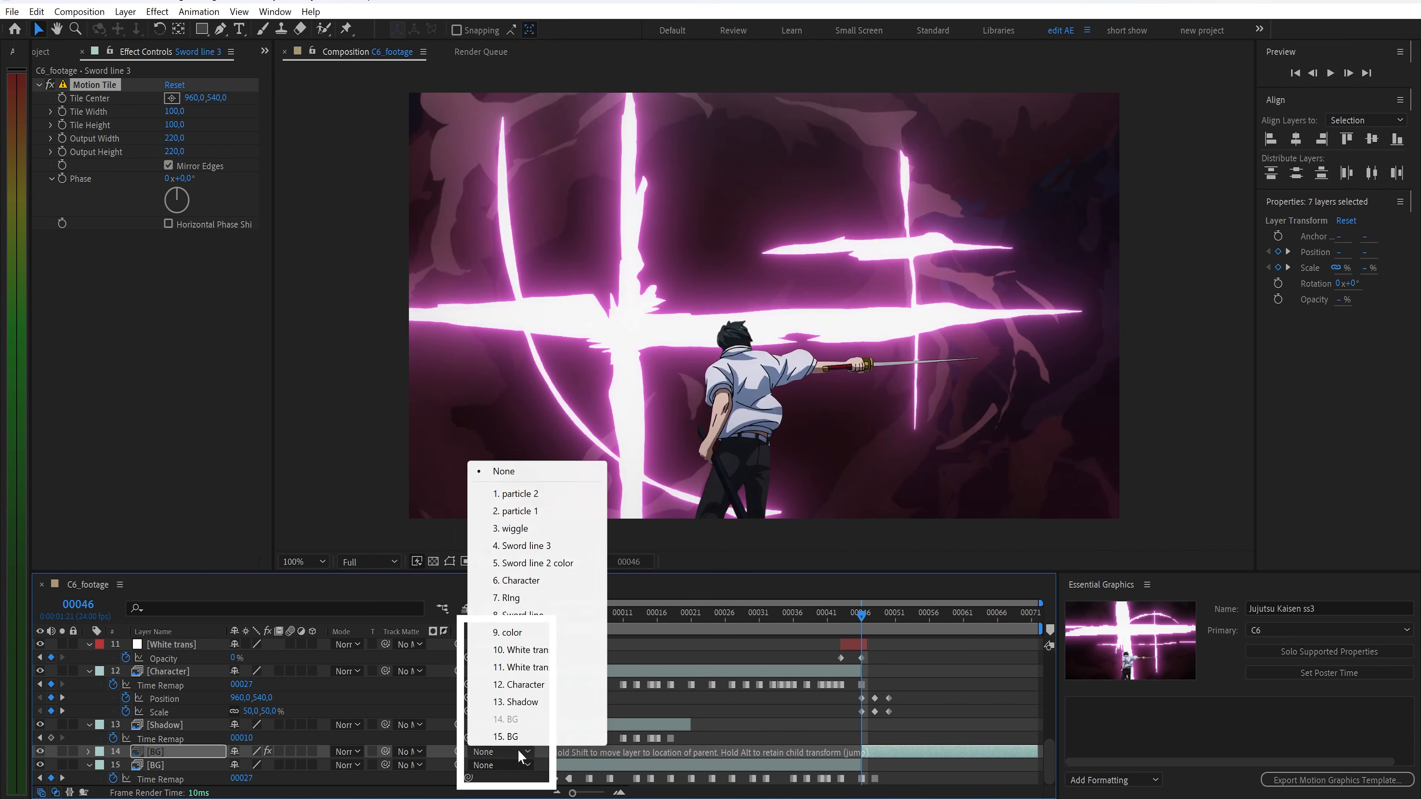
click(548, 530)
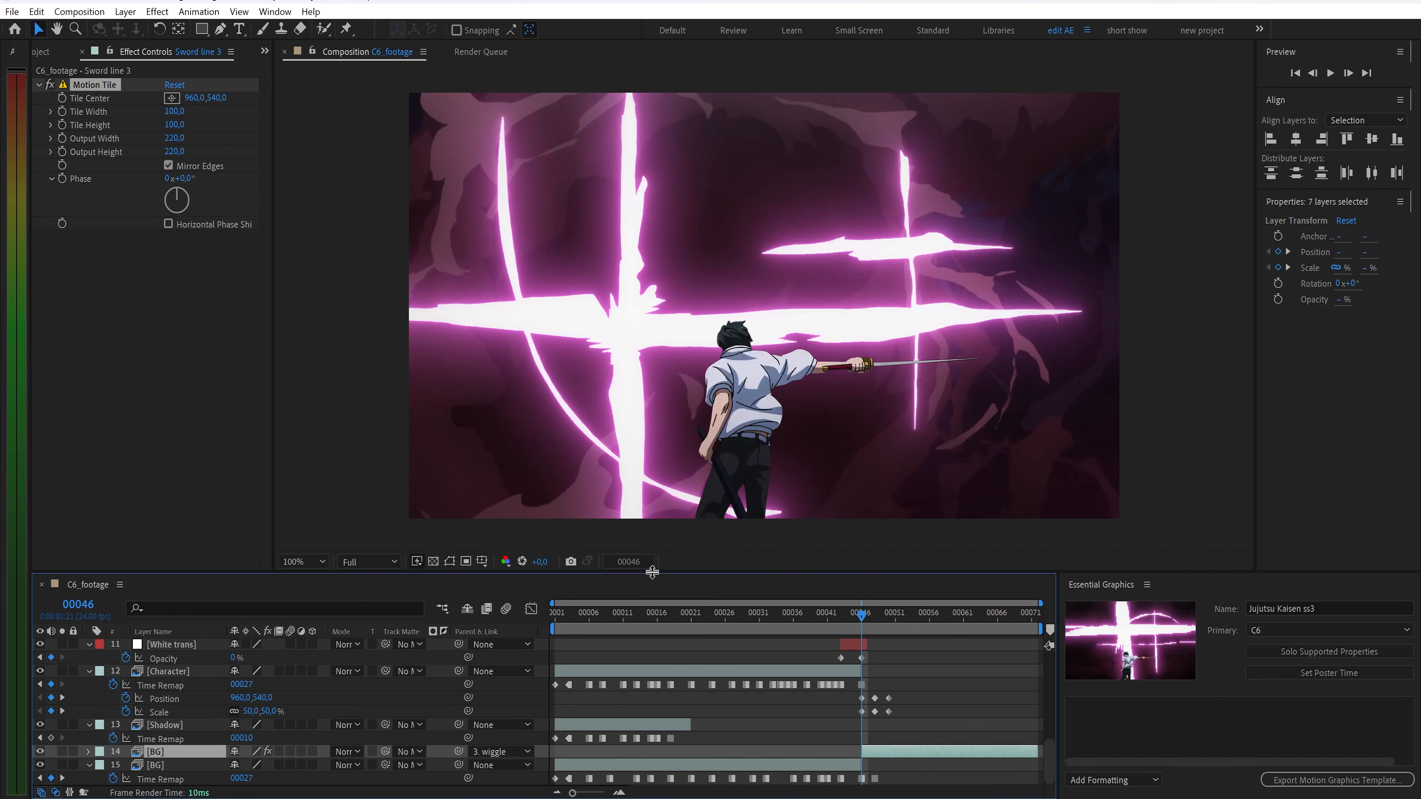
scroll(851, 677, up, 5)
drag(862, 612, 533, 610)
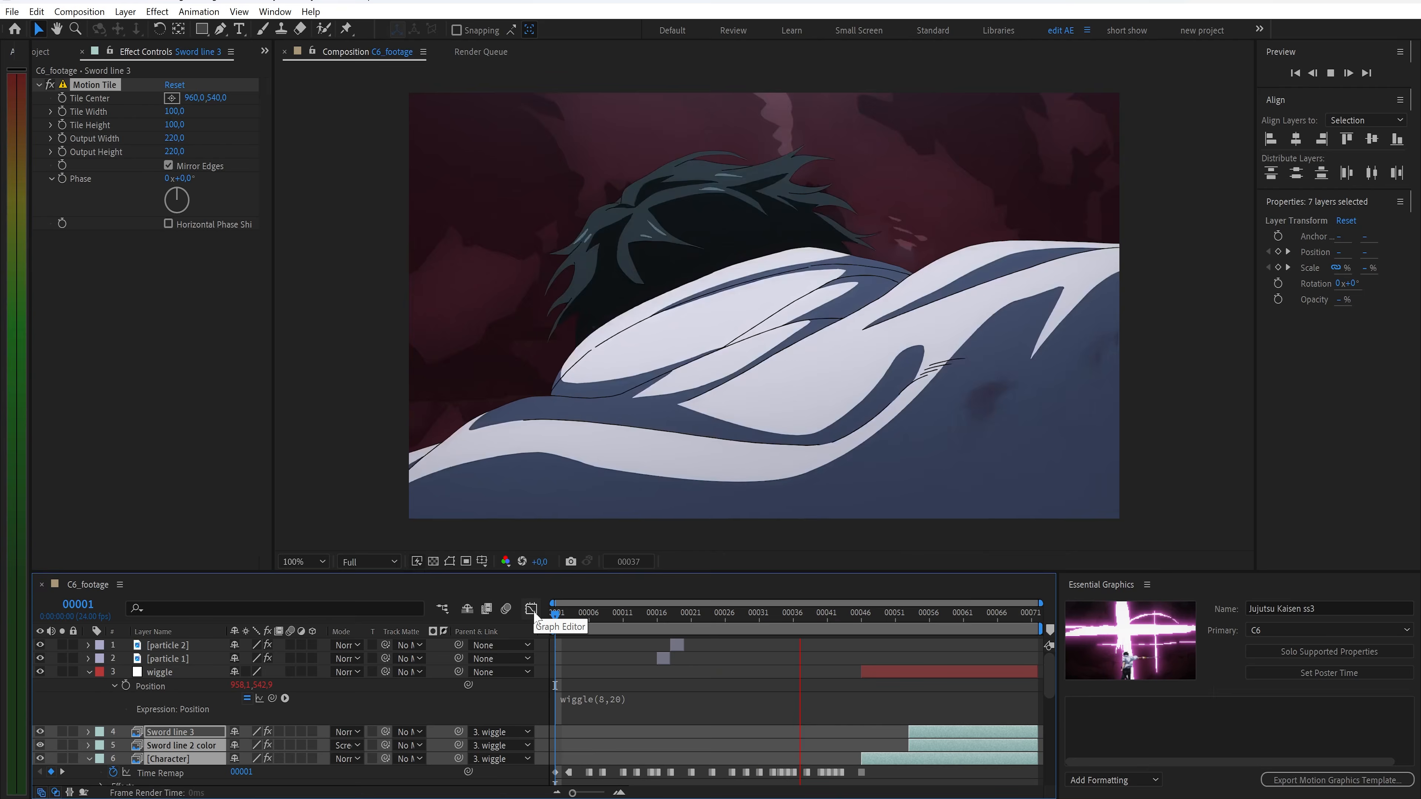
Create a 1920x1080, 30 fps composition named C6_final and add C6_footage to it
key(ctrl+n)
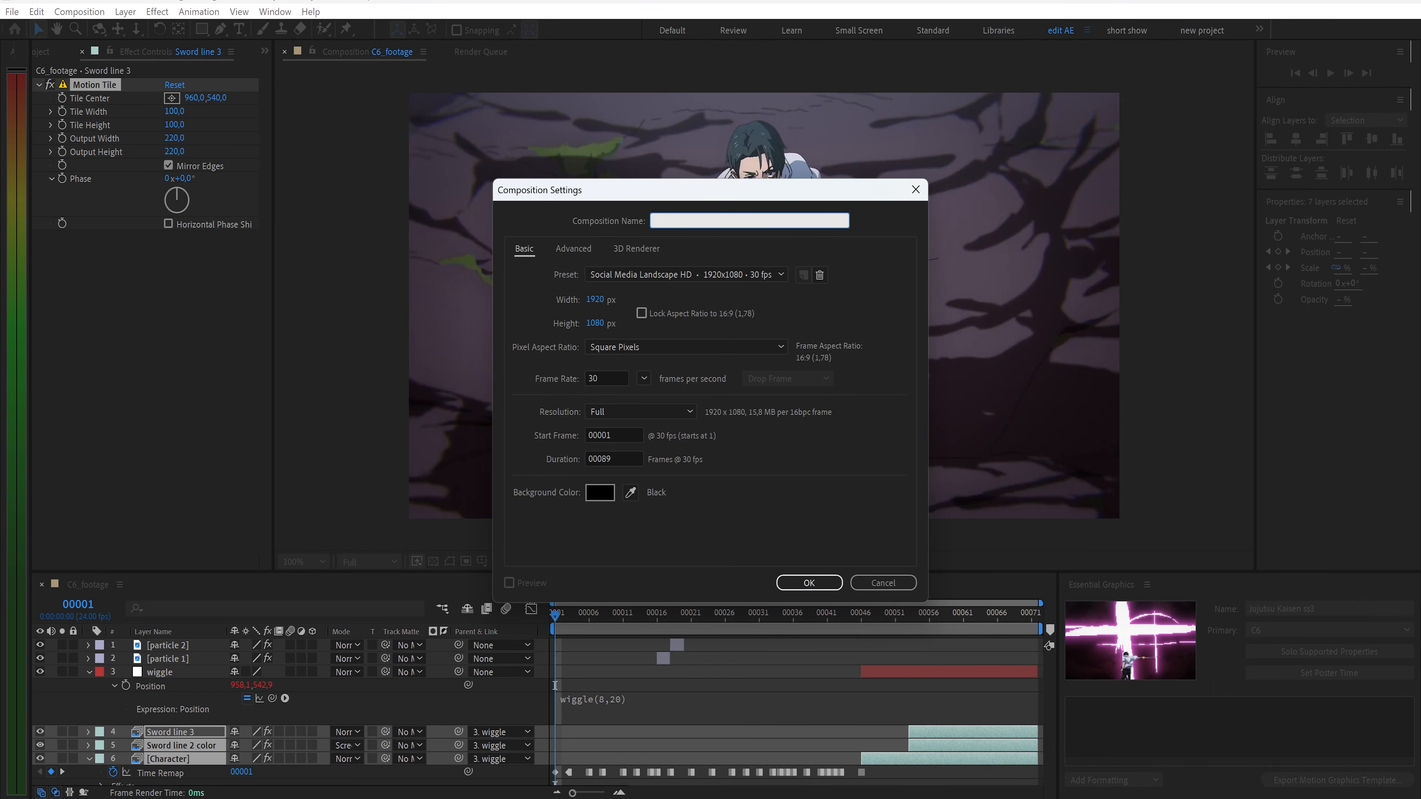
key(Return)
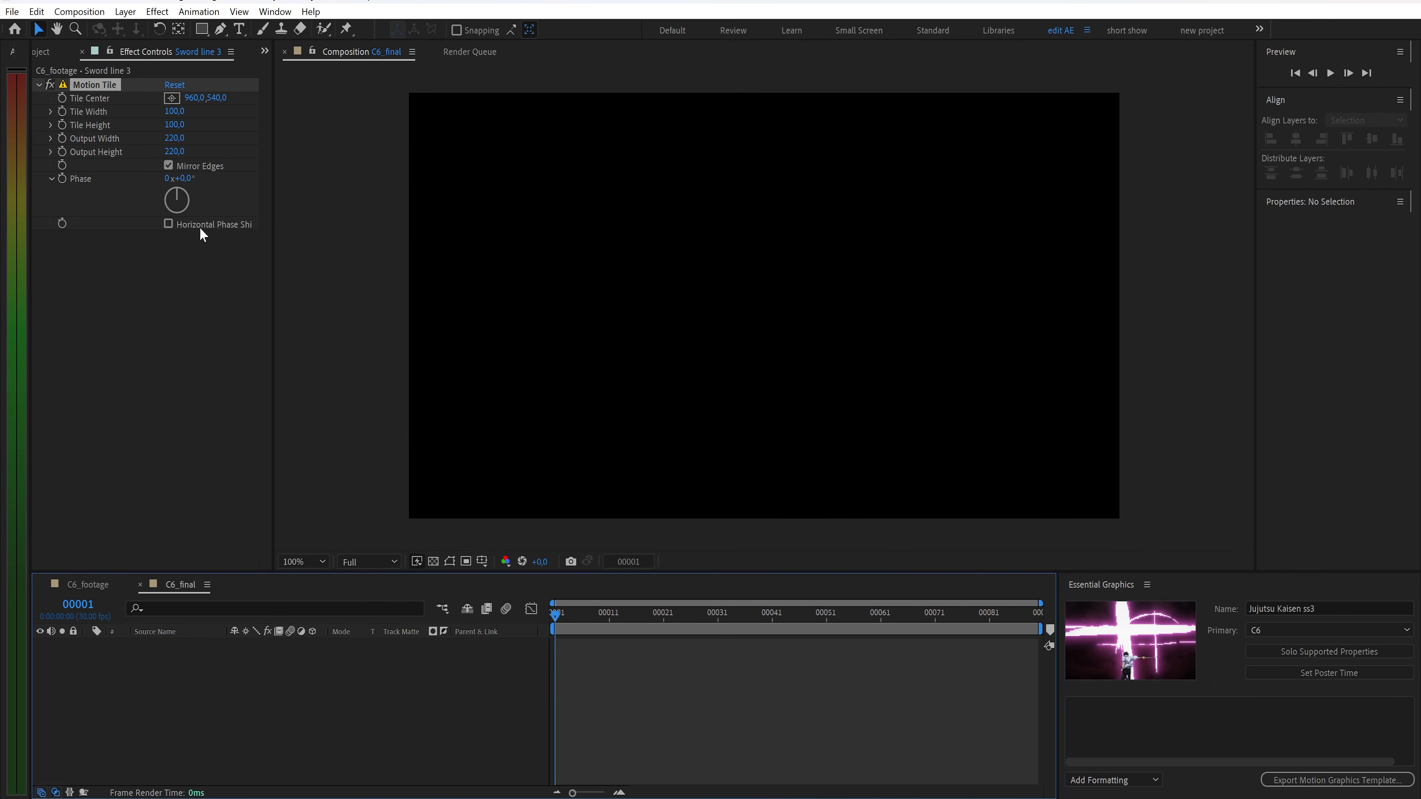
drag(78, 404, 178, 645)
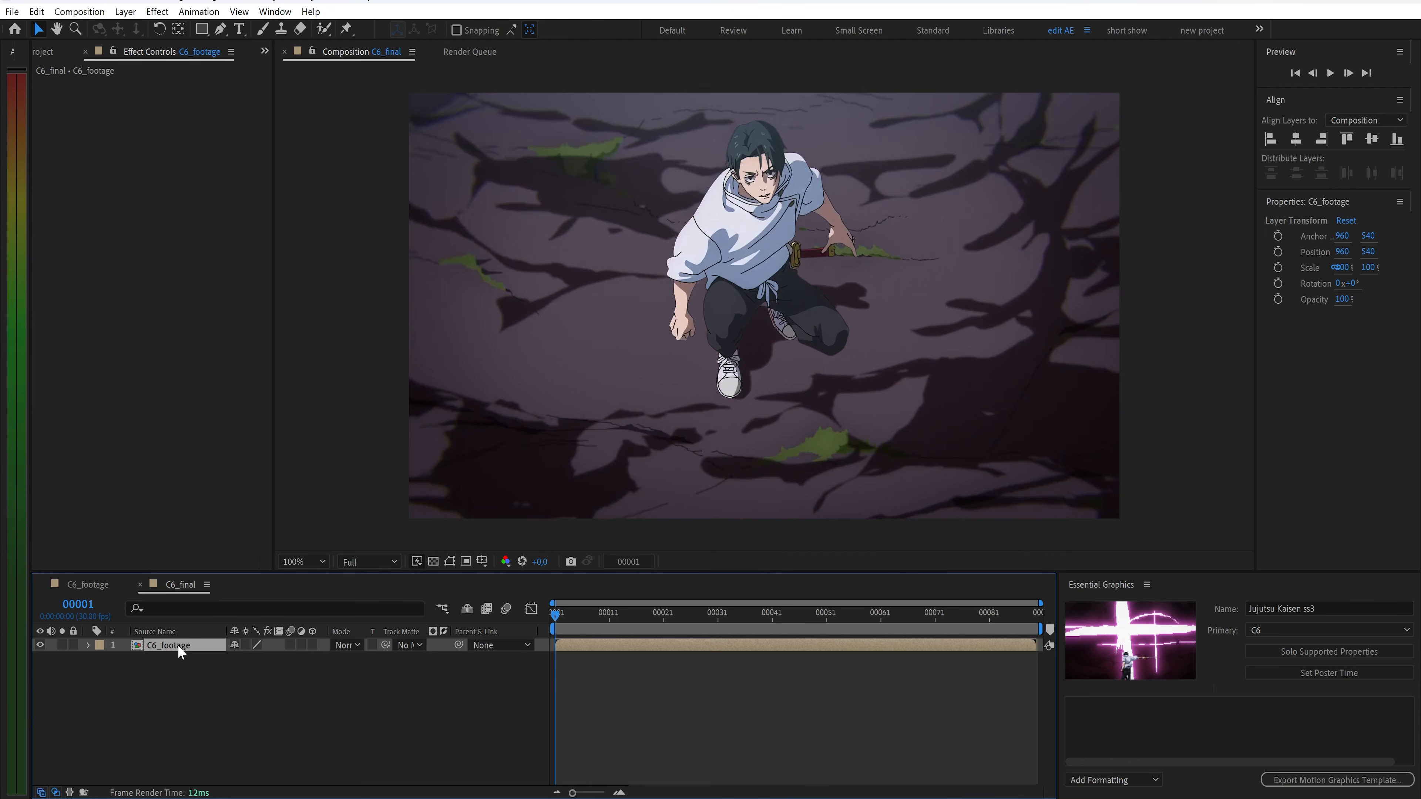
Create an adjustment layer above C6_footage and apply Brightness & Contrast to it
right_click(180, 666)
mouse_move(224, 482)
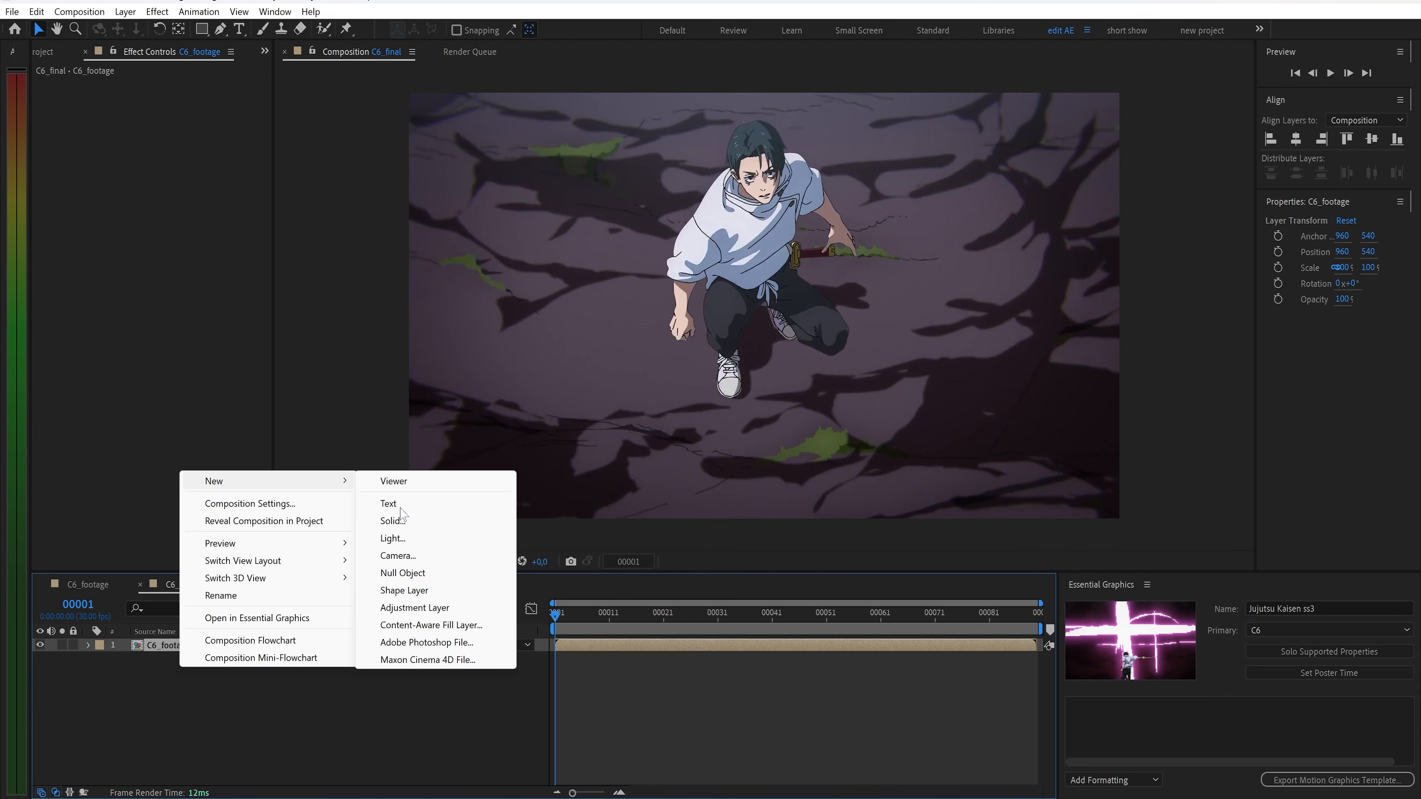
click(414, 607)
key(ctrl+space)
text(br)
key(Down)
key(Down)
key(Return)
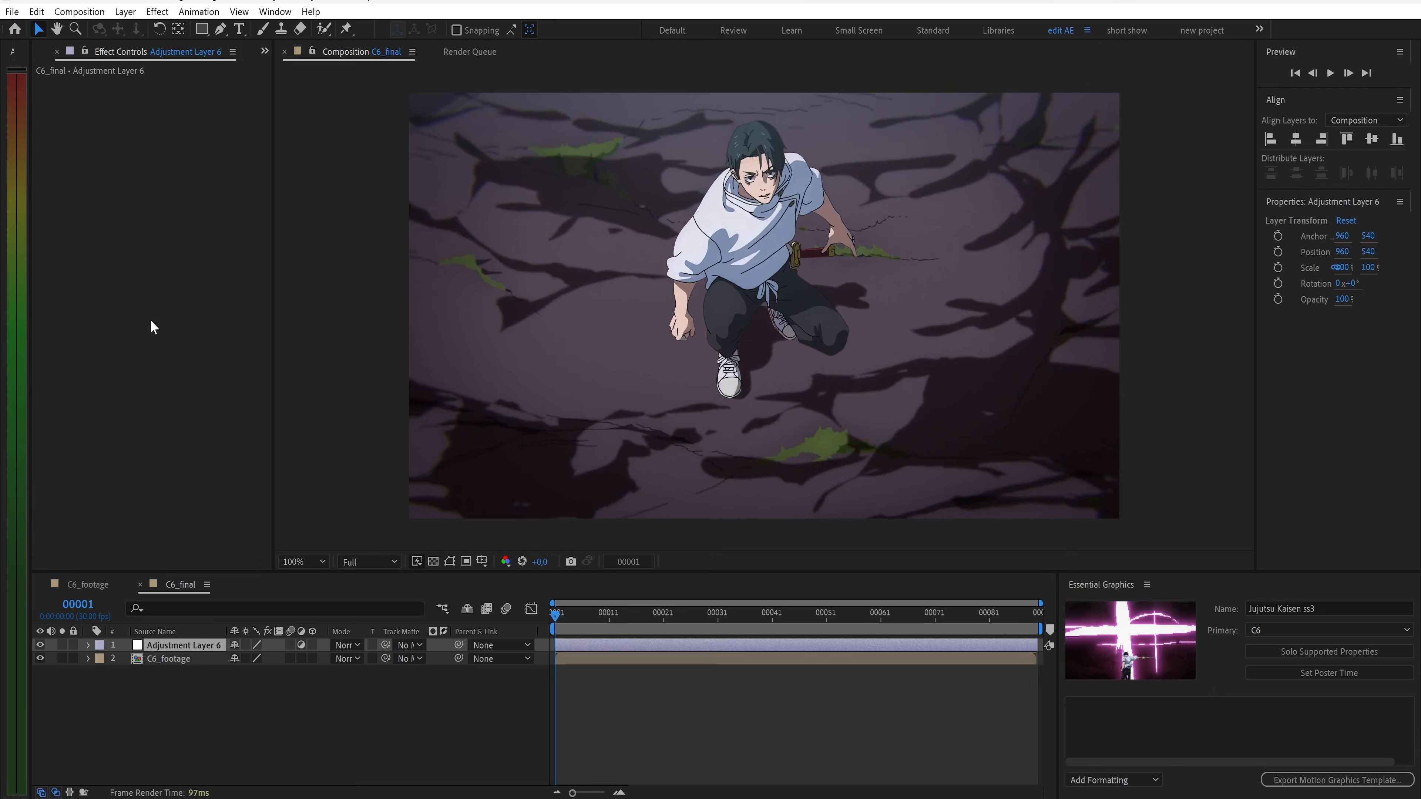
Set the adjustment layer's brightness to 10 and contrast to 20
click(168, 98)
text(10)
key(Return)
click(168, 111)
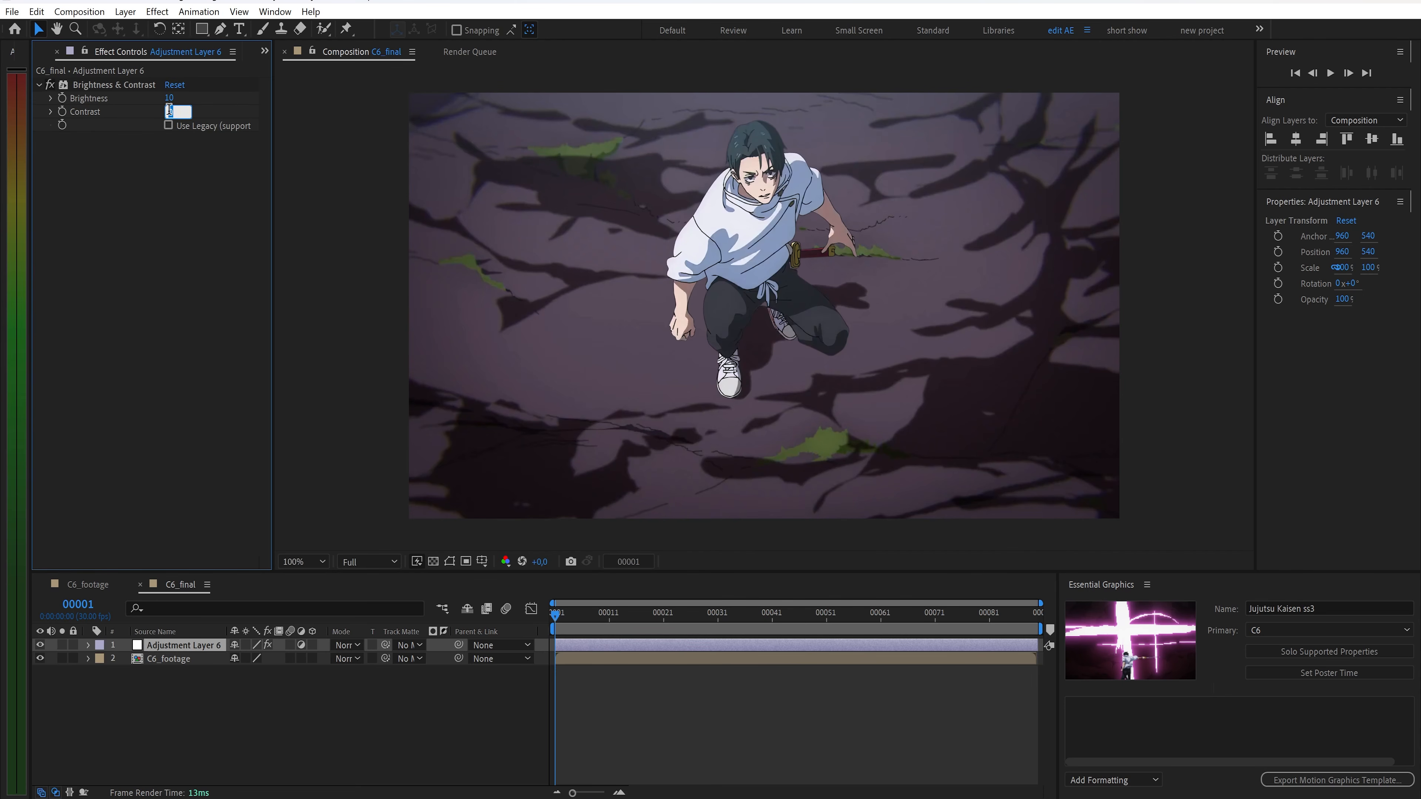
Add the Looks effect to the adjustment layer and insert an Optical Diffusion tool in its look editor
key(ctrl+space)
text(lo)
key(Return)
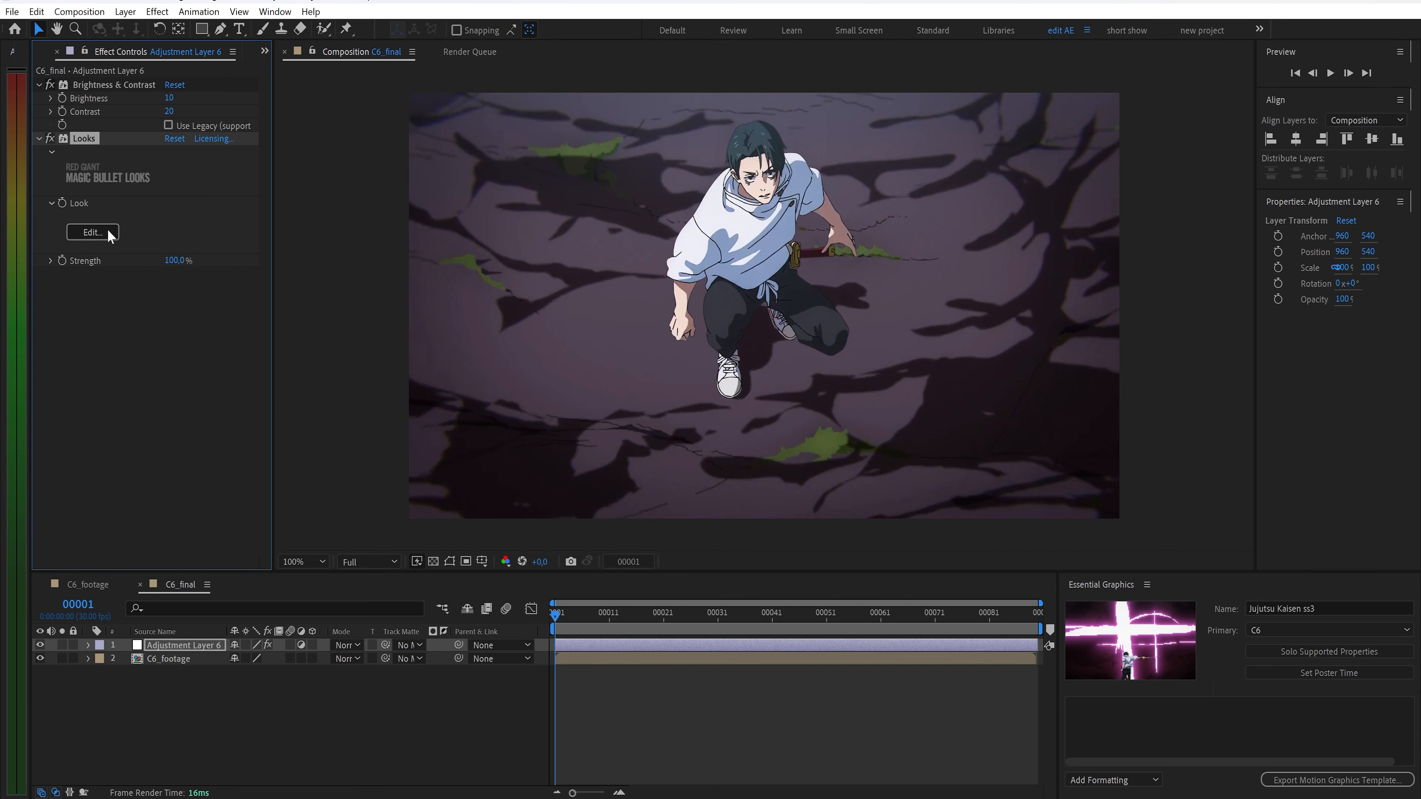
click(106, 230)
click(686, 713)
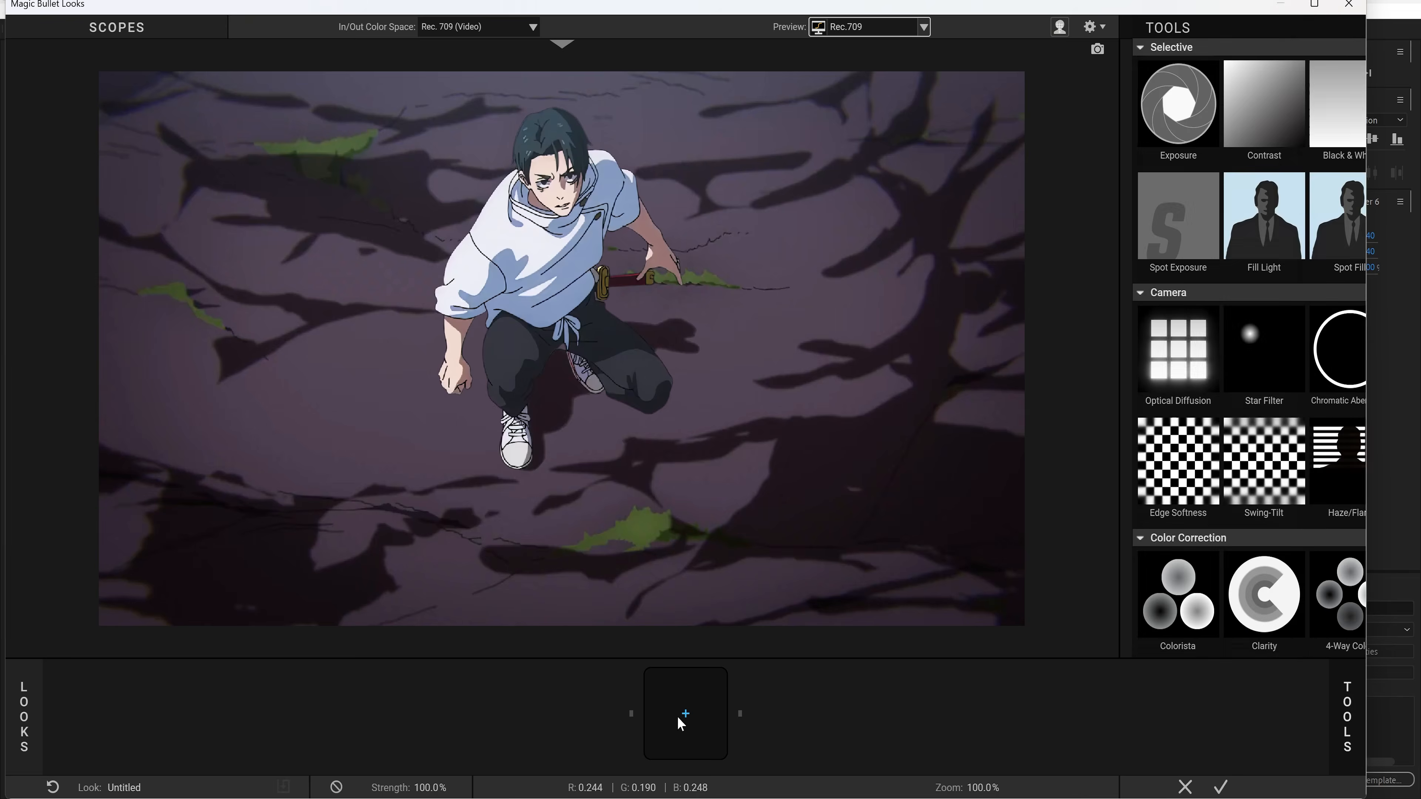
click(965, 389)
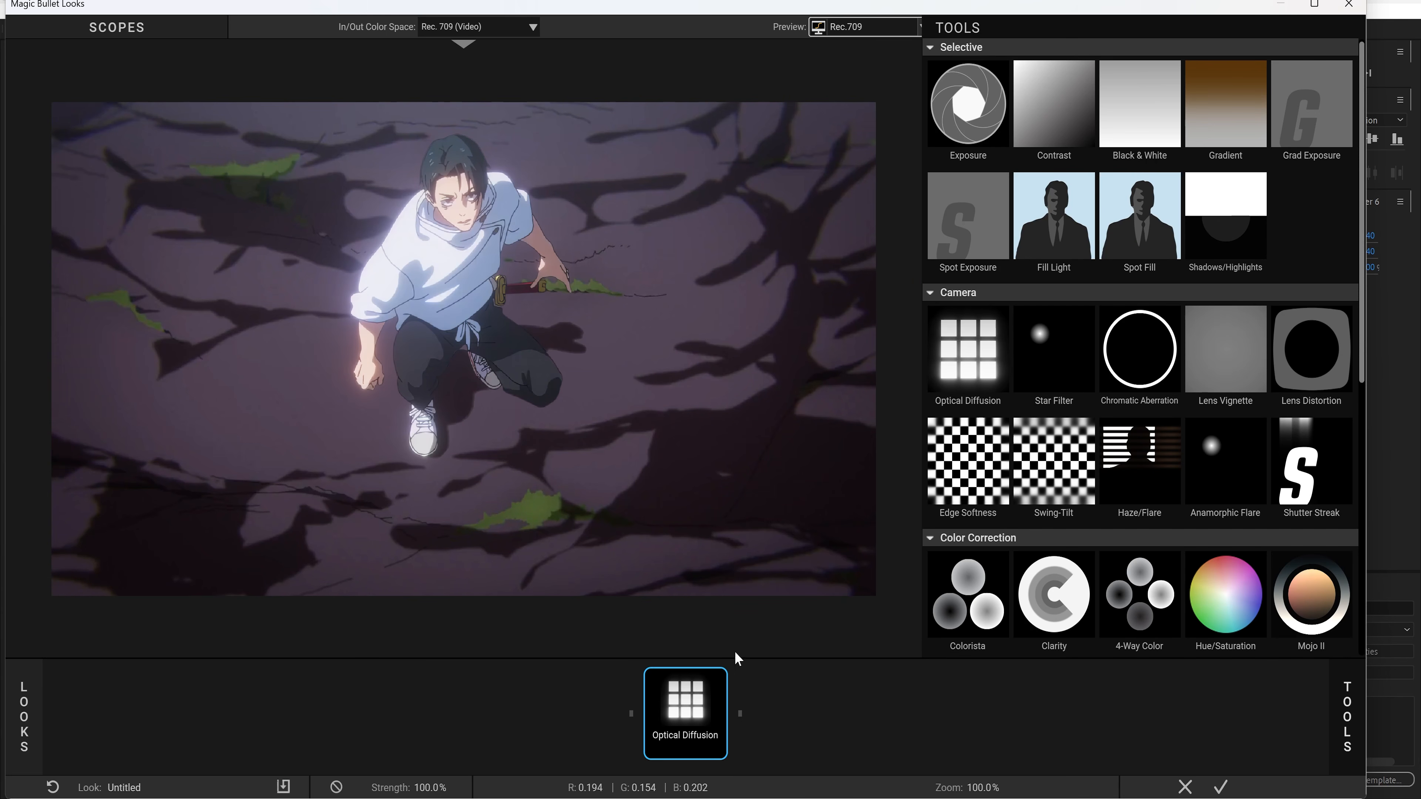
Set Optical Diffusion to density 15%, size 200, falloff 80% and glow 0.3, tint its color slightly, apply the look and preview the shot
click(700, 702)
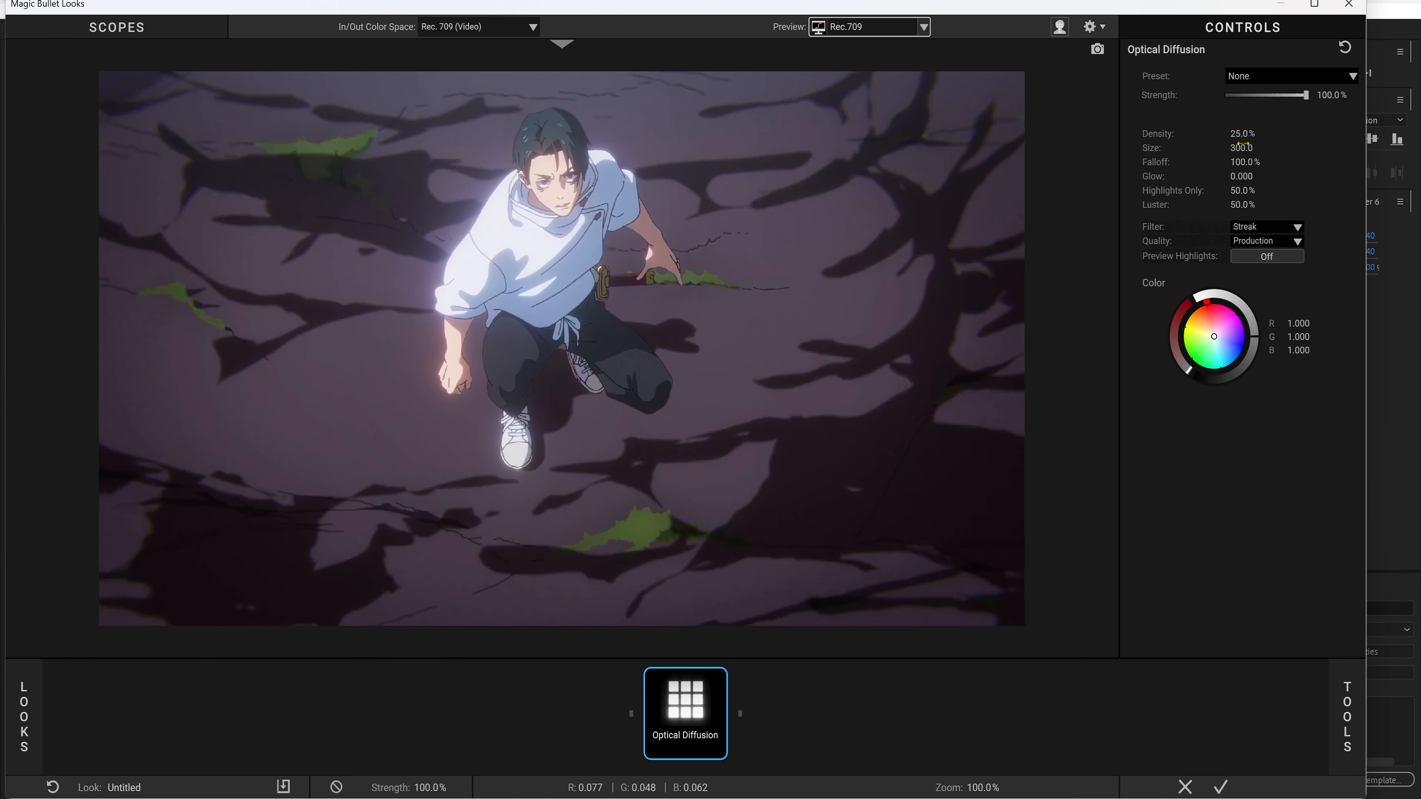
text(15)
key(Return)
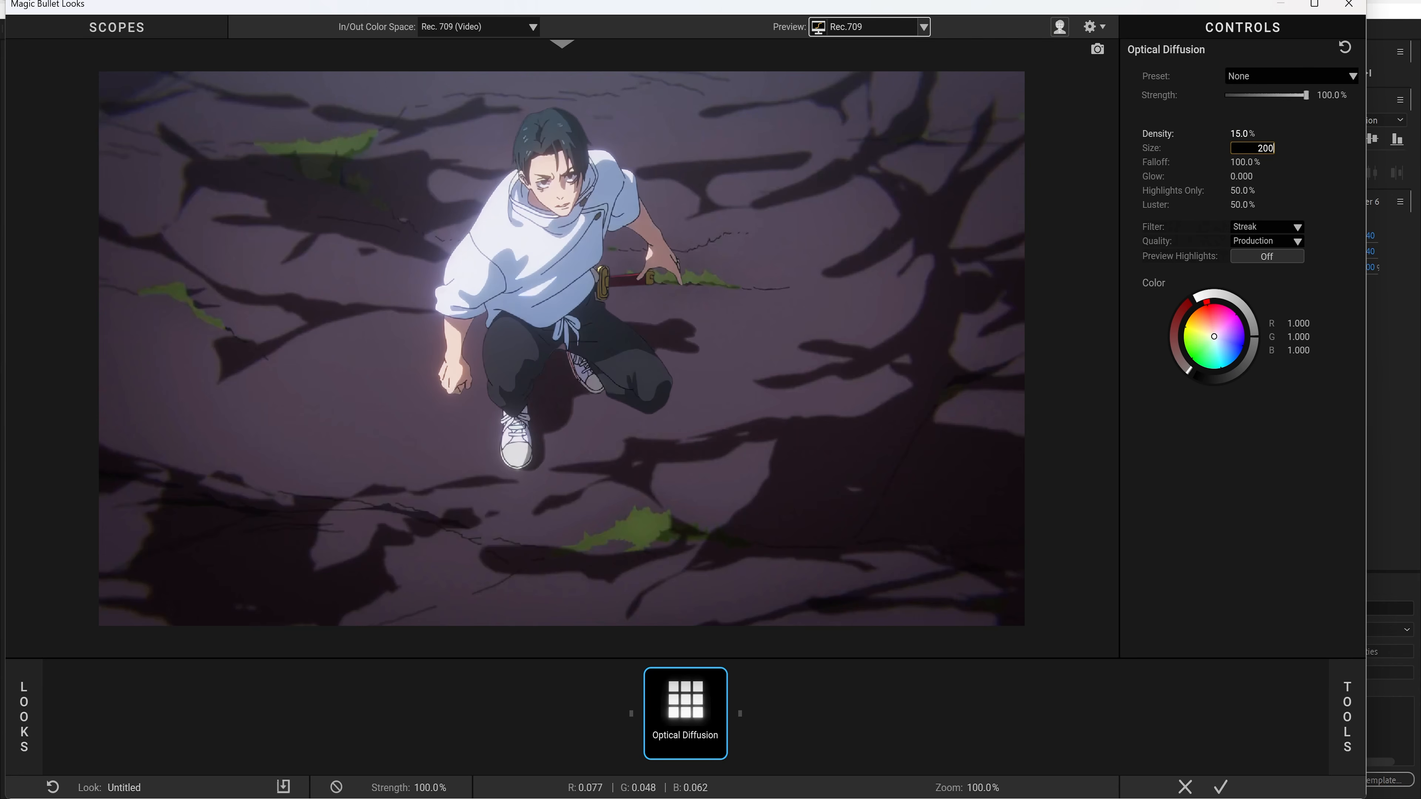
key(Return)
text(80)
key(Return)
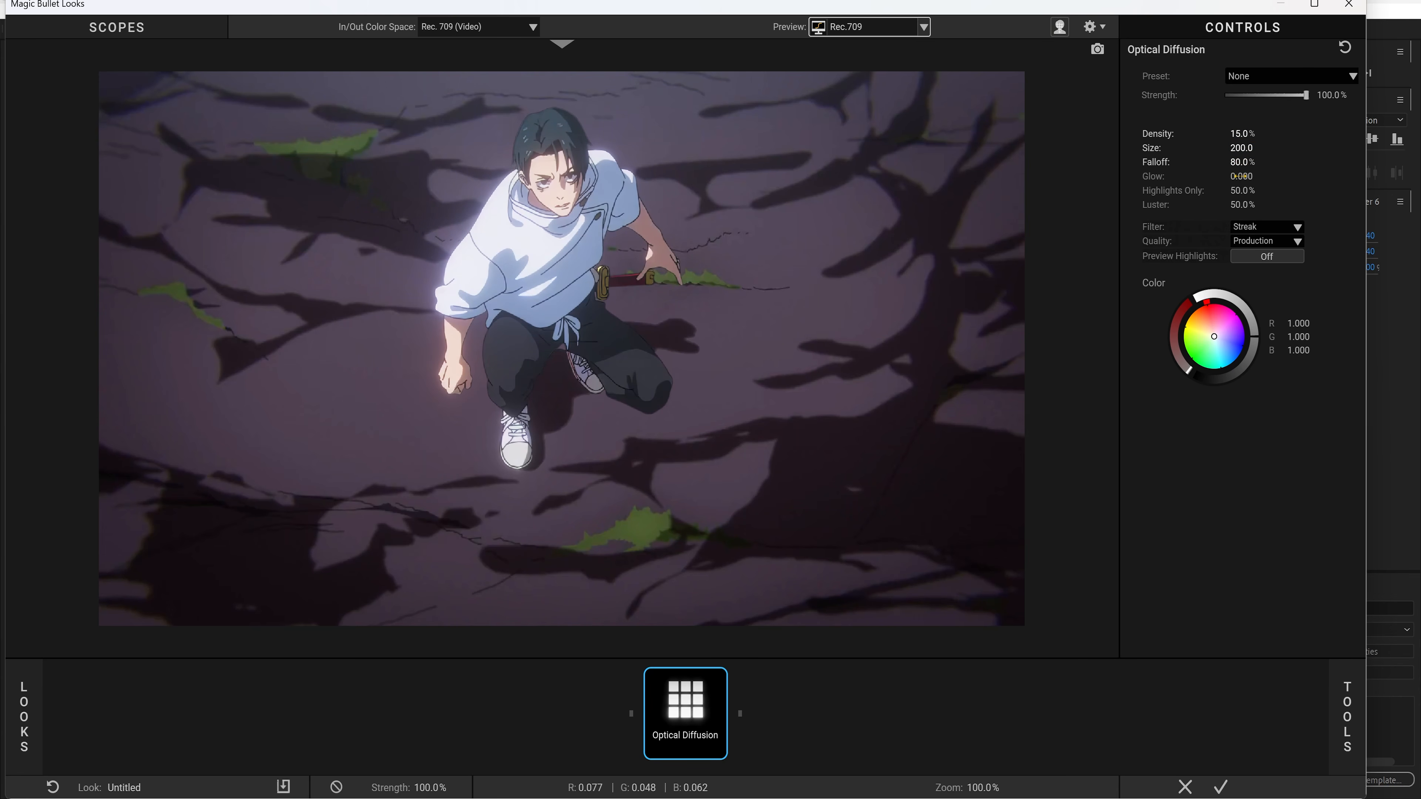
click(1240, 176)
text(.3)
key(Return)
drag(1214, 337, 1214, 329)
click(1221, 787)
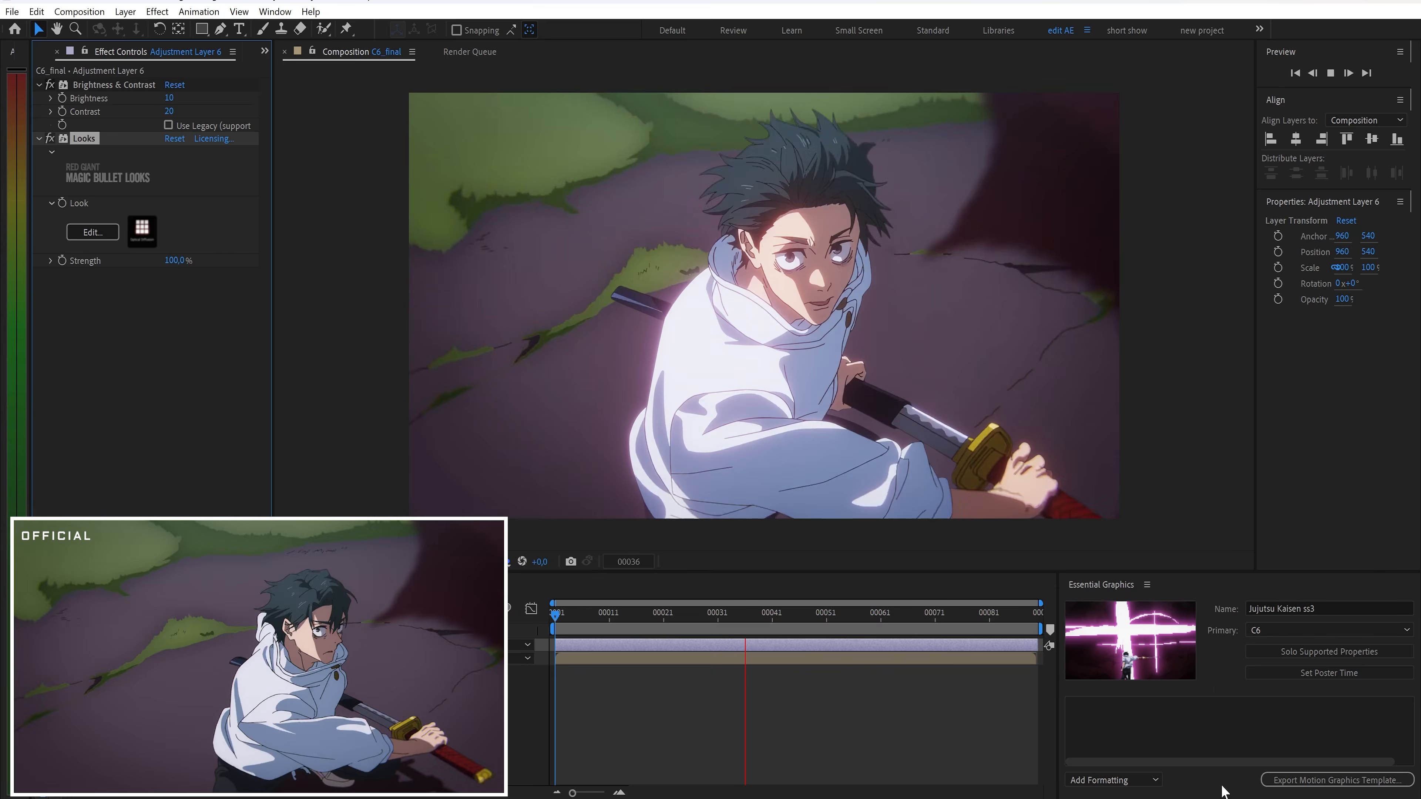